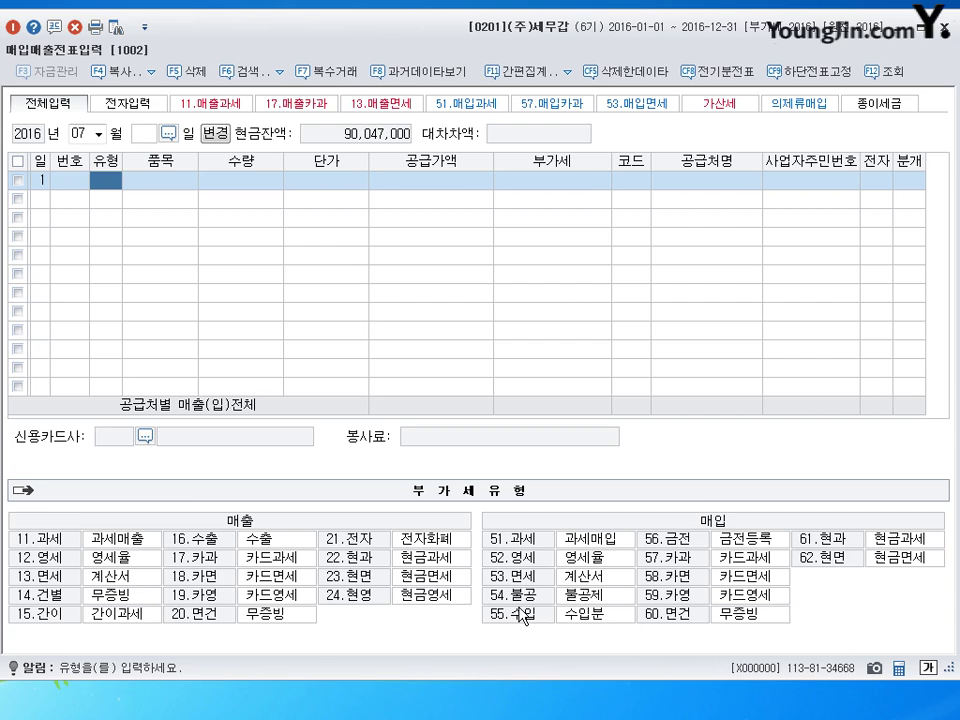
- Enter the day 1 purchase as type 54 (불공) for item 소형승용차 with a supply amount of 20,000,000
{"action": "type", "text": "54"}
{"action": "key", "text": "Return"}
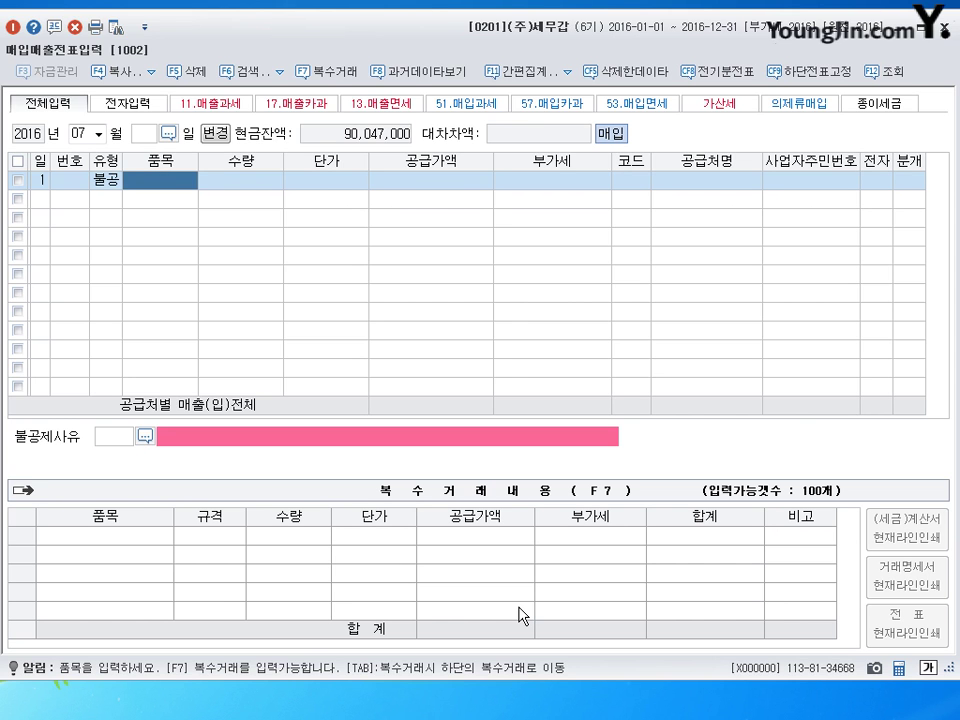
{"action": "type", "text": "소형승디"}
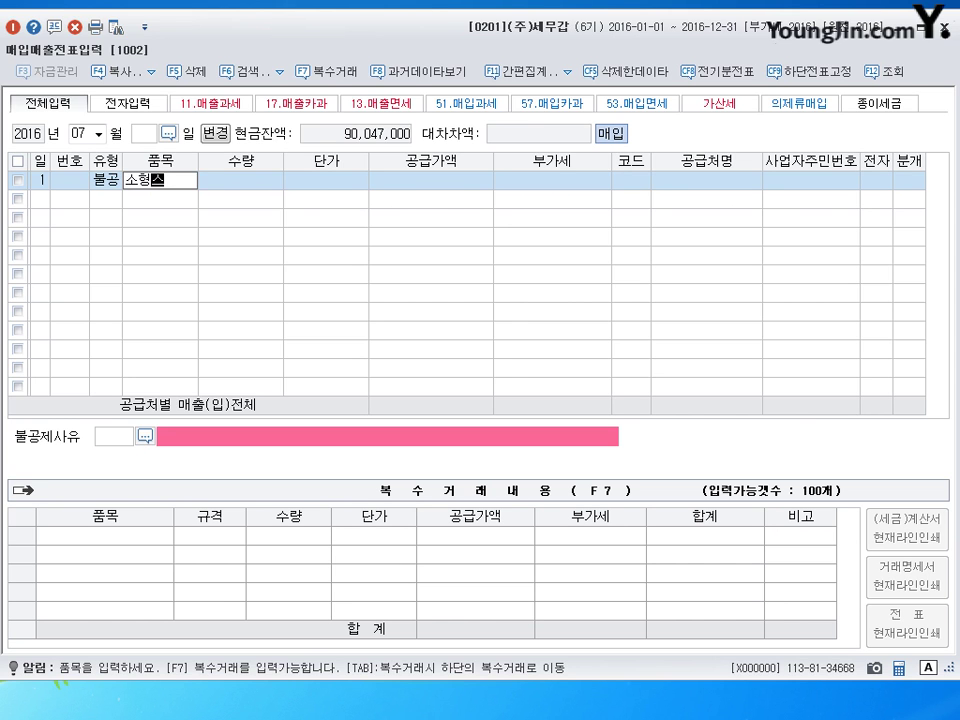
{"action": "type", "text": "용차"}
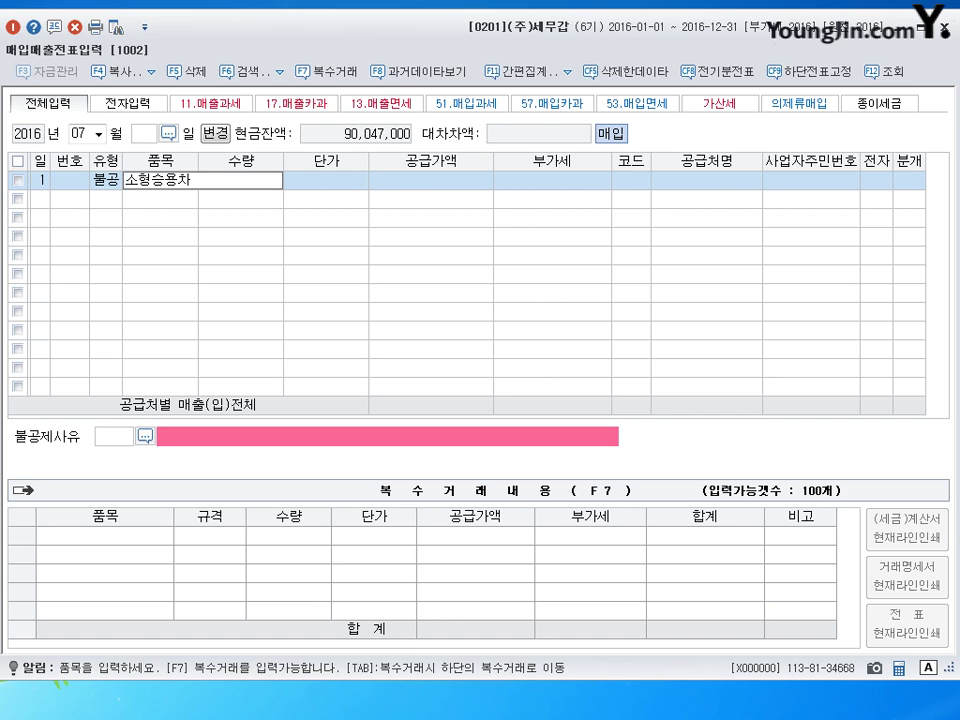
{"action": "key", "text": "Return"}
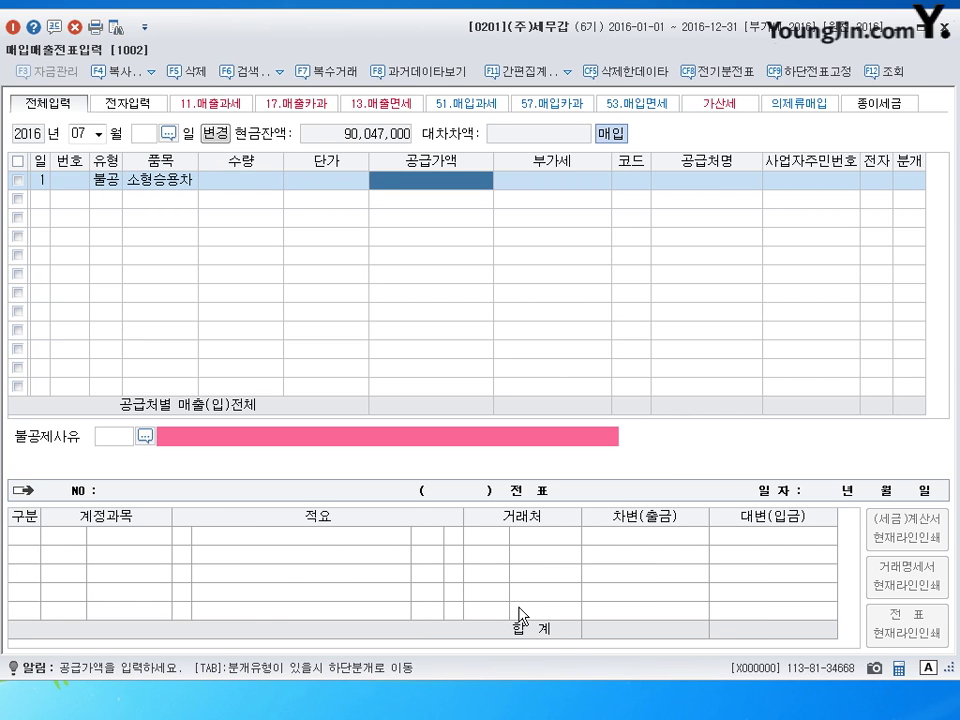
{"action": "type", "text": "20000000"}
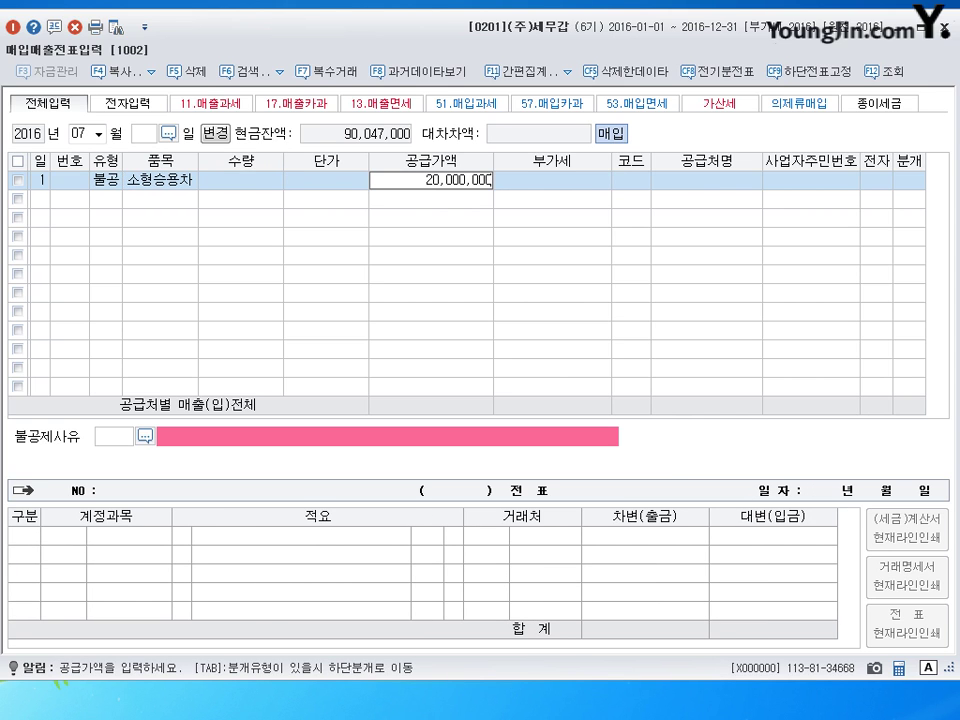
{"action": "key", "text": "Return"}
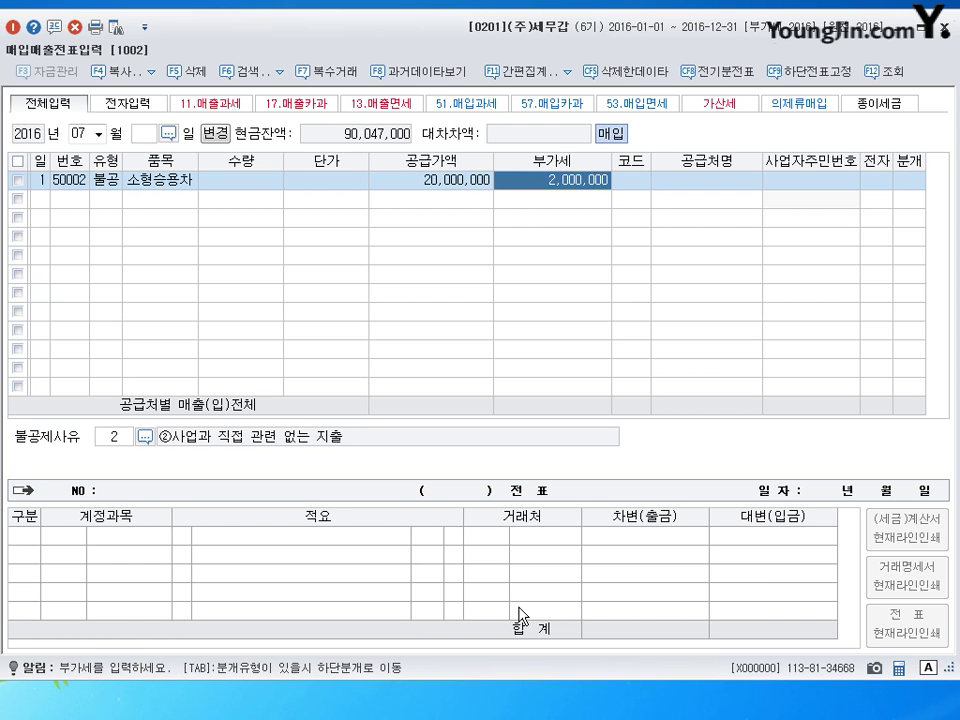
{"action": "key", "text": "Left"}
{"action": "key", "text": "Return"}
{"action": "key", "text": "Return"}
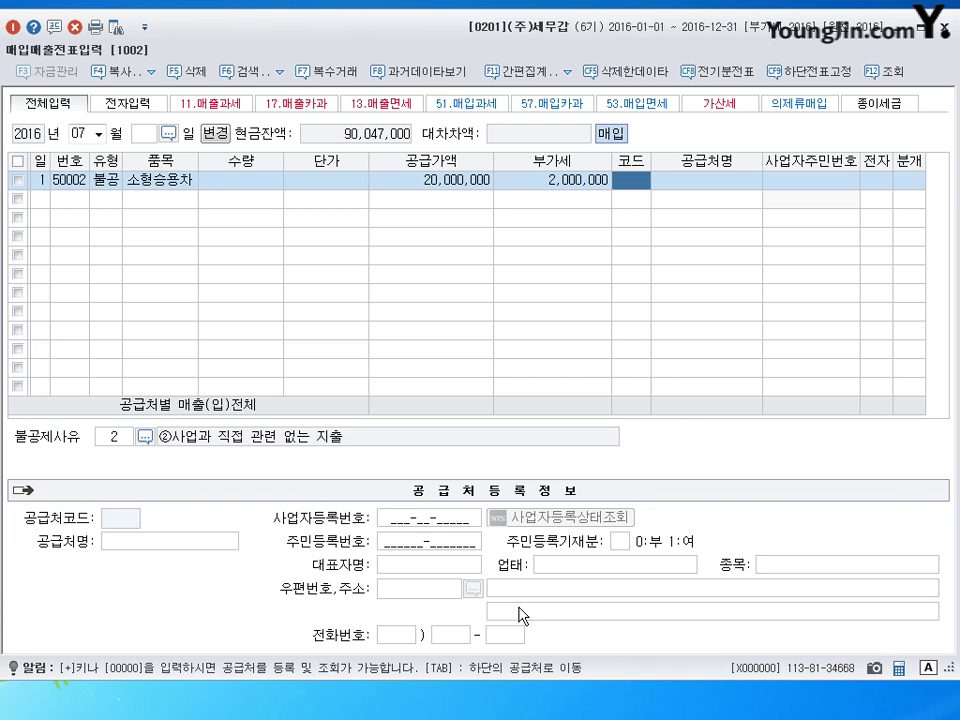
- Look up 현대 and assign 현대자동차 as the supplier of the 소형승용차 purchase, with electronic invoice set to 여
{"action": "type", "text": "현대"}
{"action": "key", "text": "Return"}
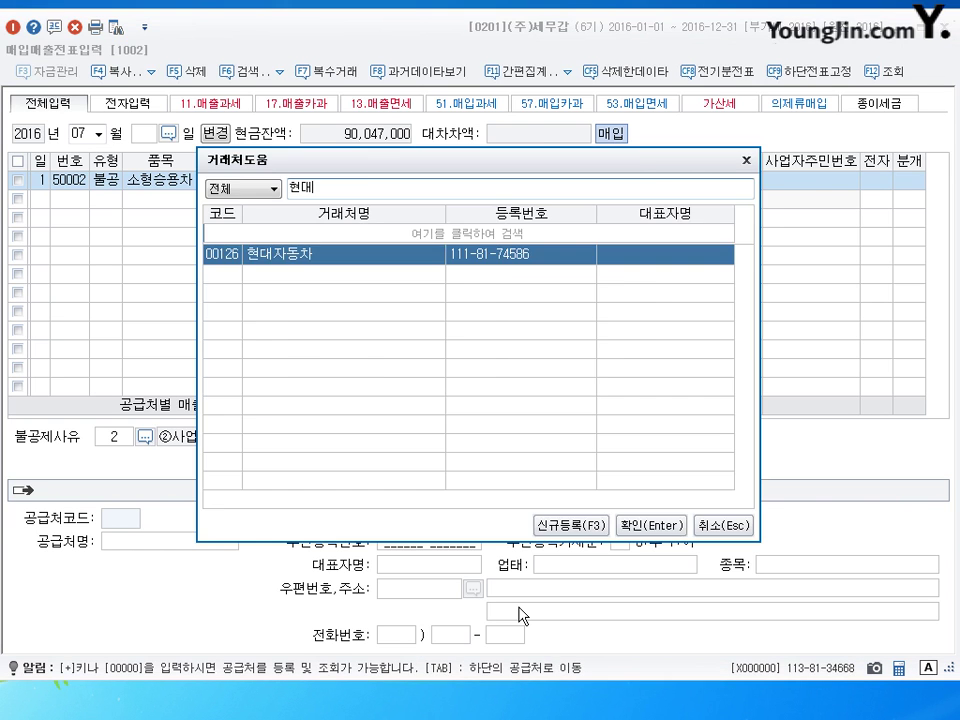
{"action": "key", "text": "Return"}
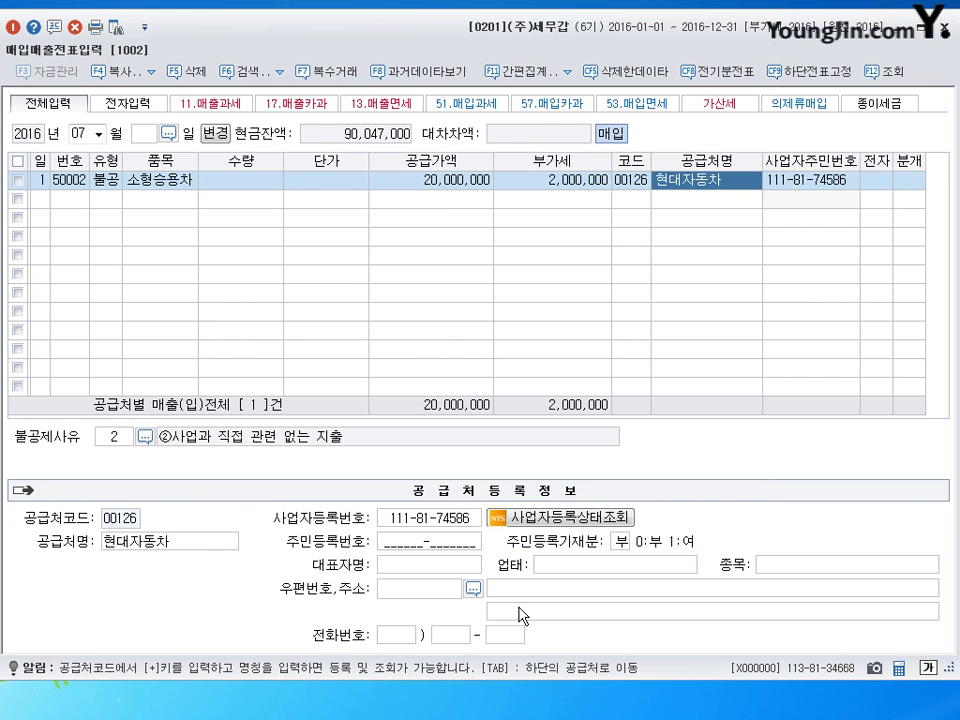
{"action": "key", "text": "Return"}
{"action": "key", "text": "Return"}
{"action": "key", "text": "Return"}
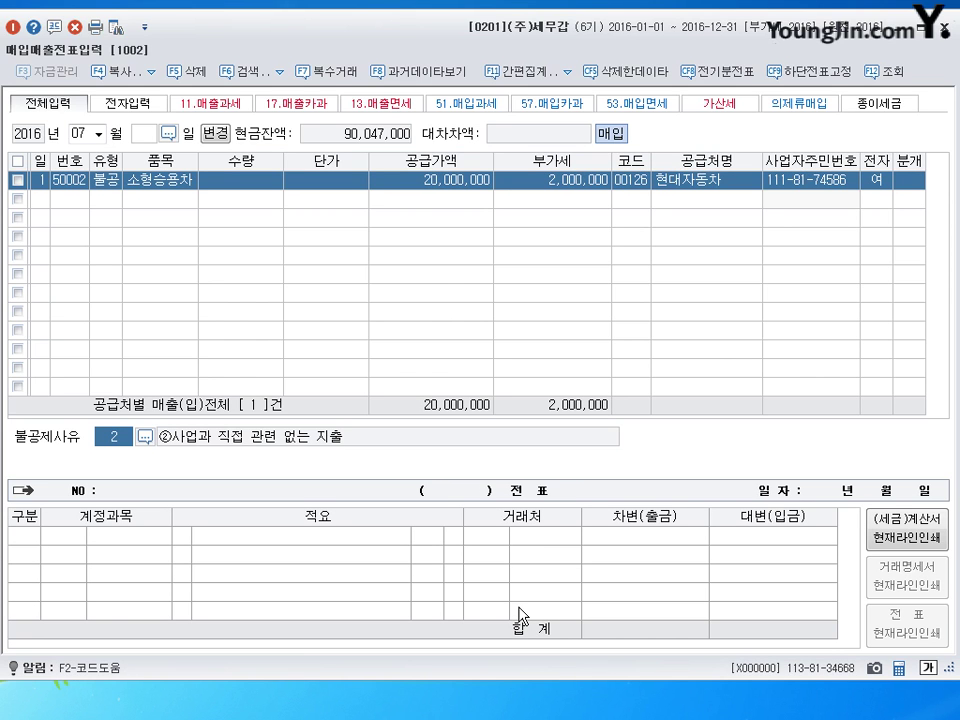
- Set the non-deduction reason of the 소형승용차 purchase to 3, 비영업용 소형승용자동차 구입·유지 및 임차
{"action": "left_click", "coordinate": [152, 444]}
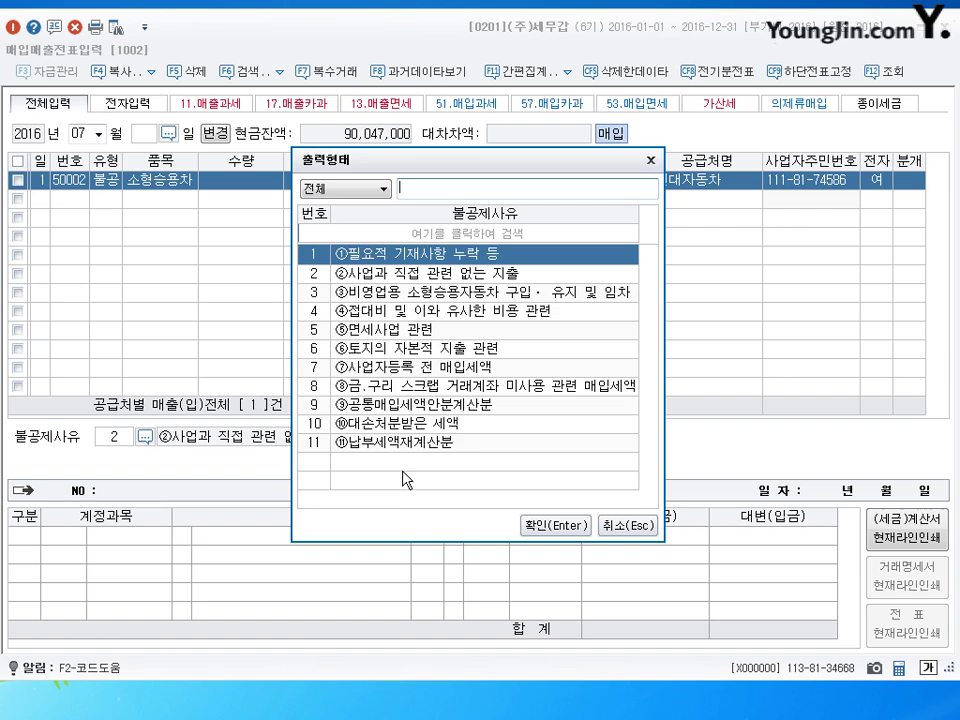
{"action": "left_click", "coordinate": [412, 298]}
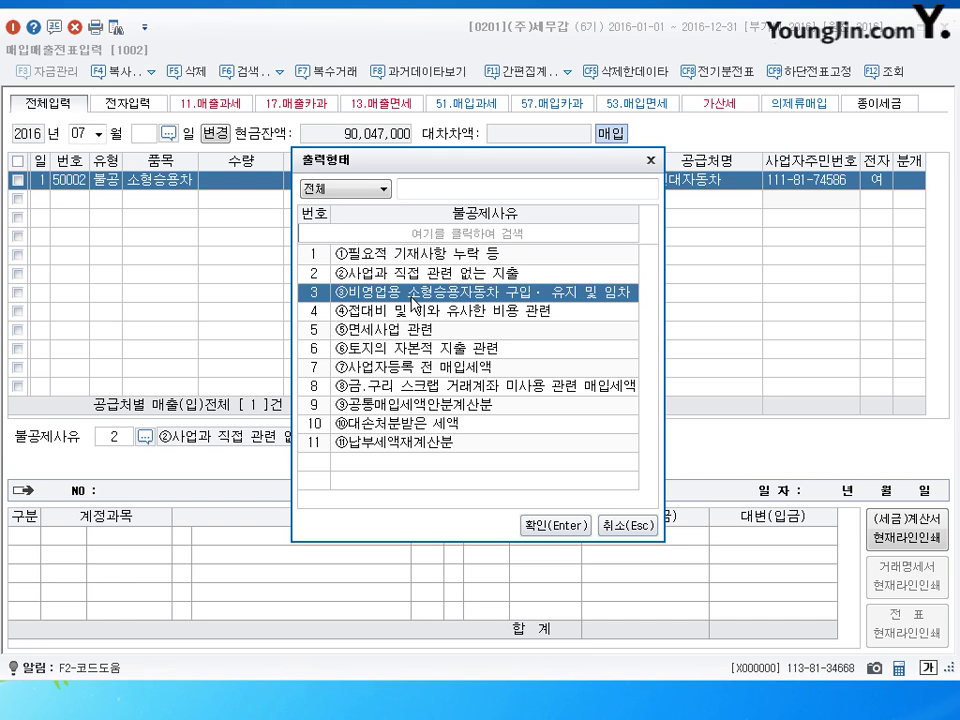
{"action": "left_click", "coordinate": [552, 526]}
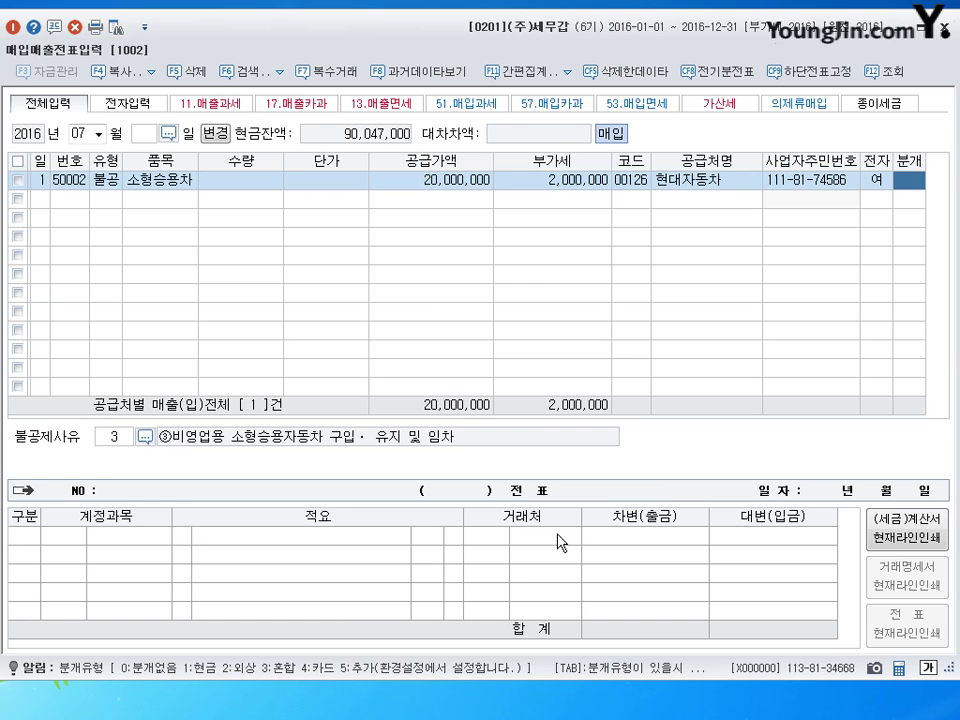
- Set the journal type of the 소형승용차 purchase to 3 (혼합) and its debit account to 0208 차량운반구
{"action": "type", "text": "3"}
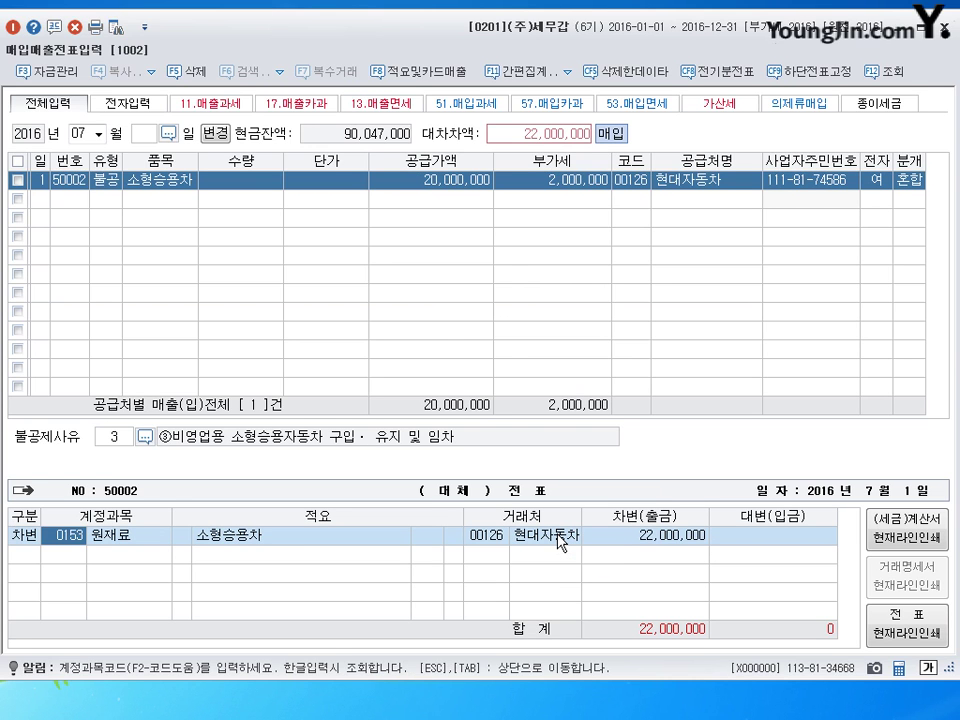
{"action": "type", "text": "0208"}
{"action": "key", "text": "Return"}
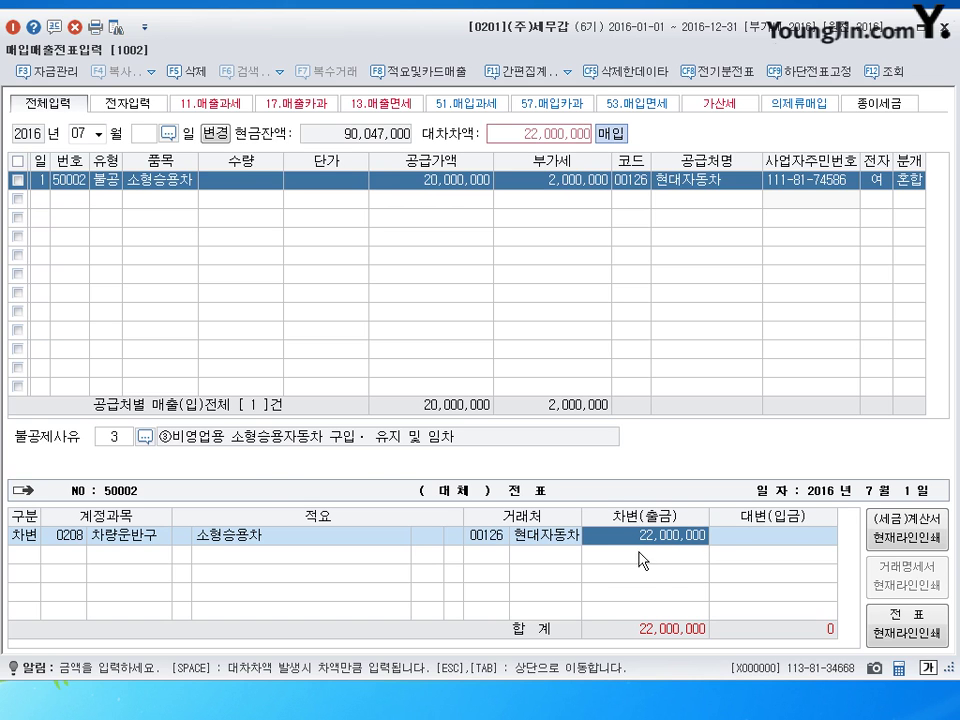
{"action": "key", "text": "Return"}
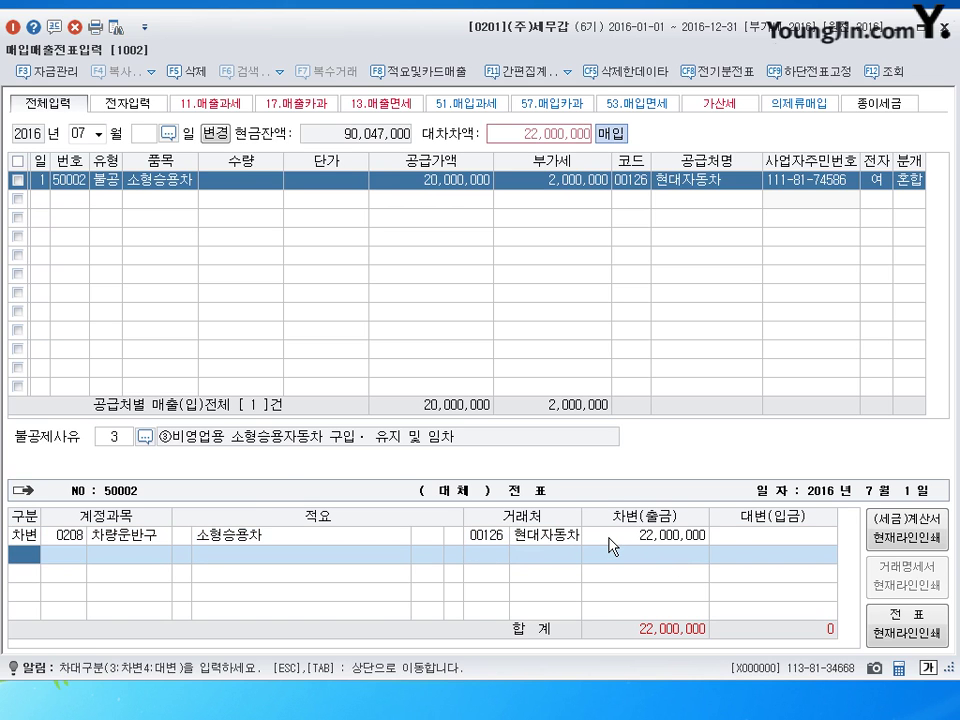
- Add a credit line to account 0103 보통예금 for 22,000,000 in the 소형승용차 voucher
{"action": "type", "text": "4103"}
{"action": "key", "text": "Return"}
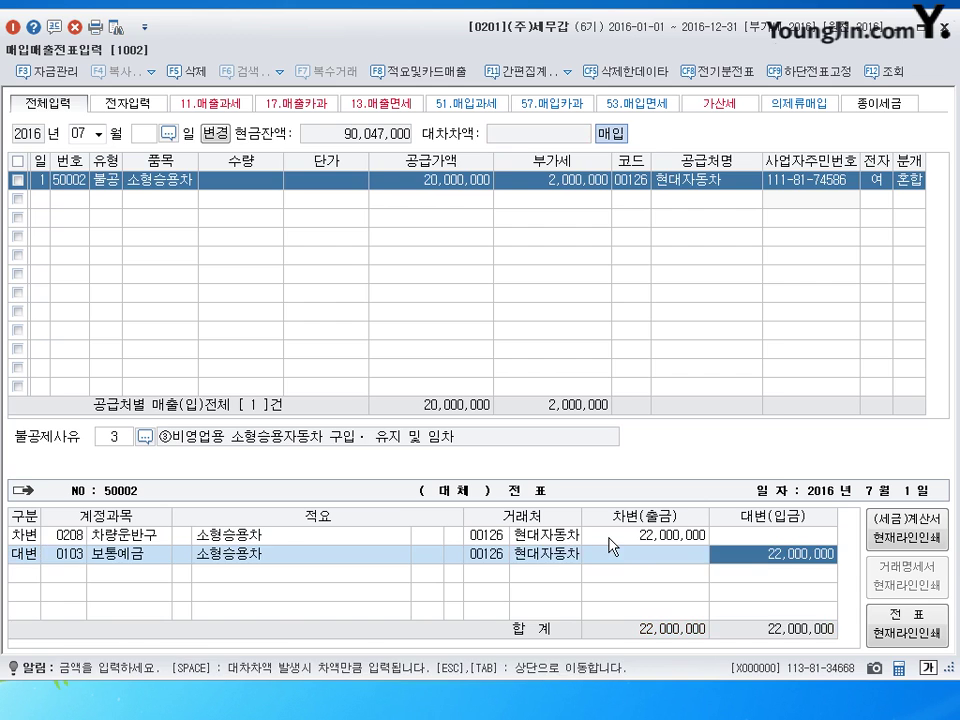
{"action": "key", "text": "Return"}
- Start a day 2 purchase as type 54 (불공) for item 승용차 with a supply amount of 40,000,000
{"action": "type", "text": "2"}
{"action": "key", "text": "Return"}
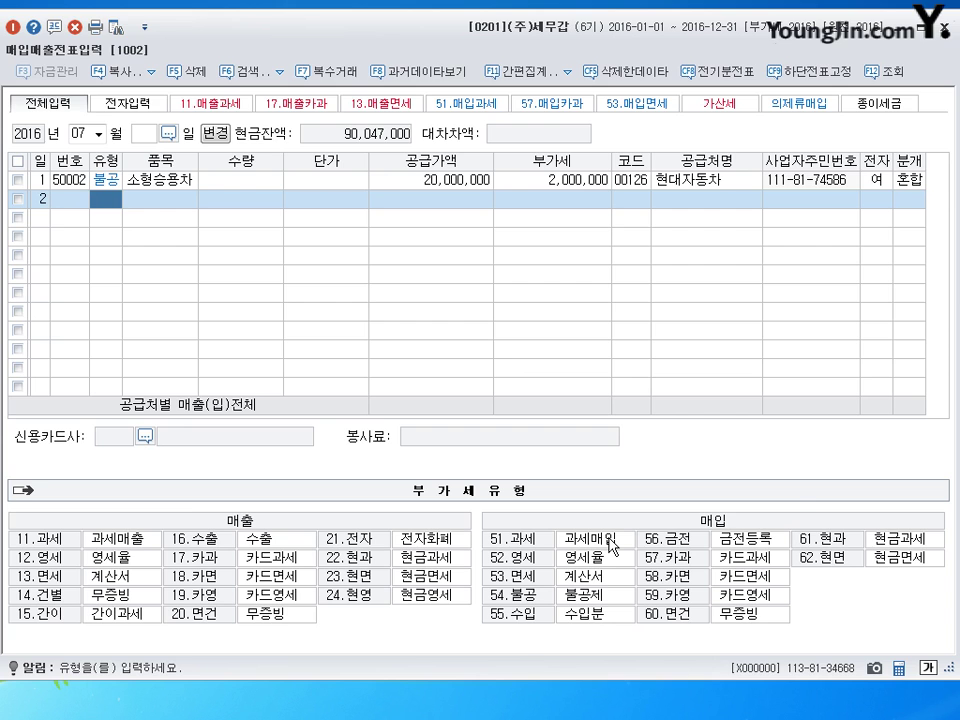
{"action": "type", "text": "54"}
{"action": "key", "text": "Return"}
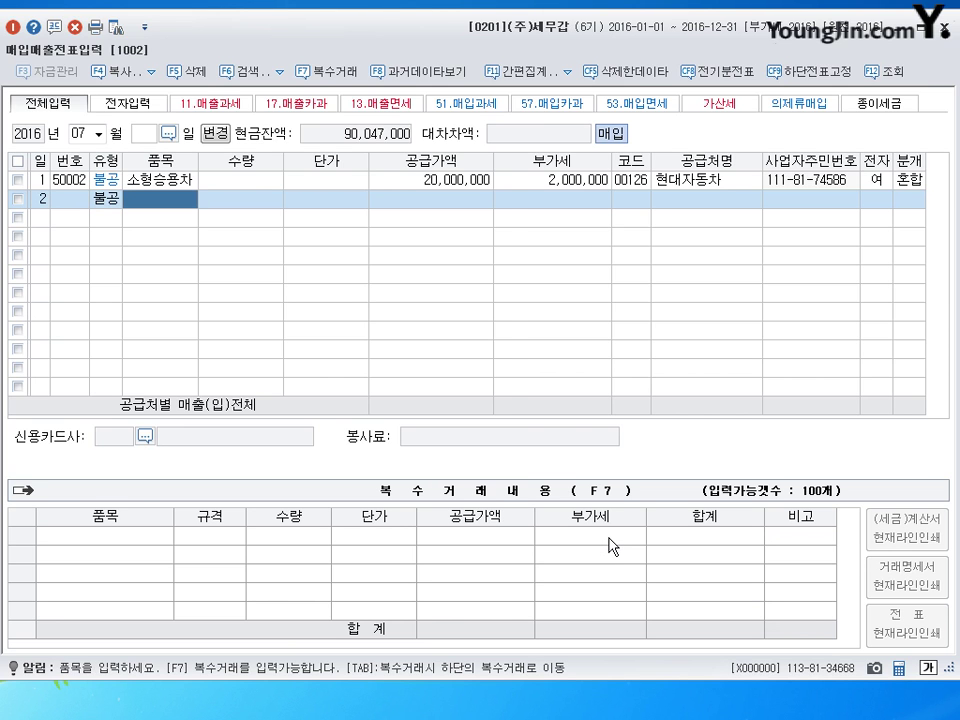
{"action": "type", "text": "승용차"}
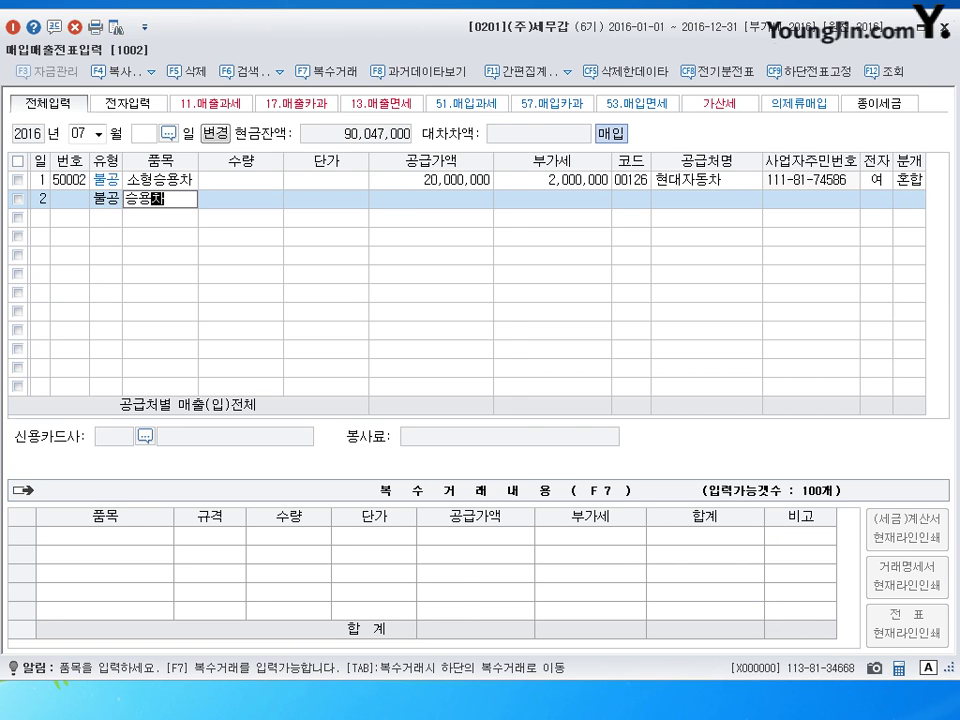
{"action": "key", "text": "Return"}
{"action": "key", "text": "Return"}
{"action": "type", "text": "40000000"}
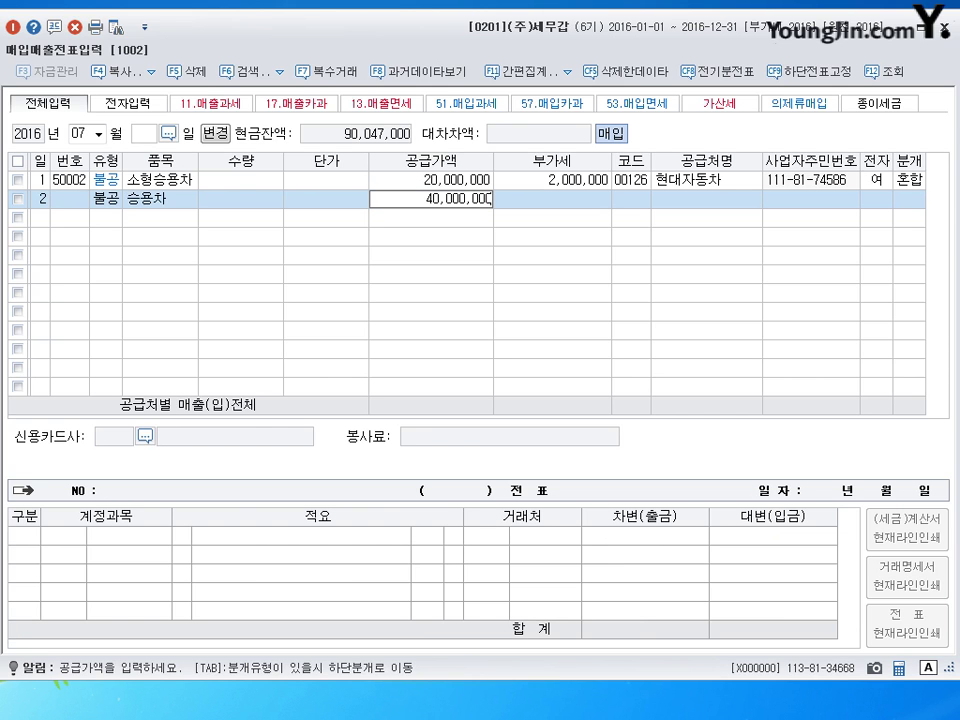
{"action": "key", "text": "Return"}
{"action": "key", "text": "Return"}
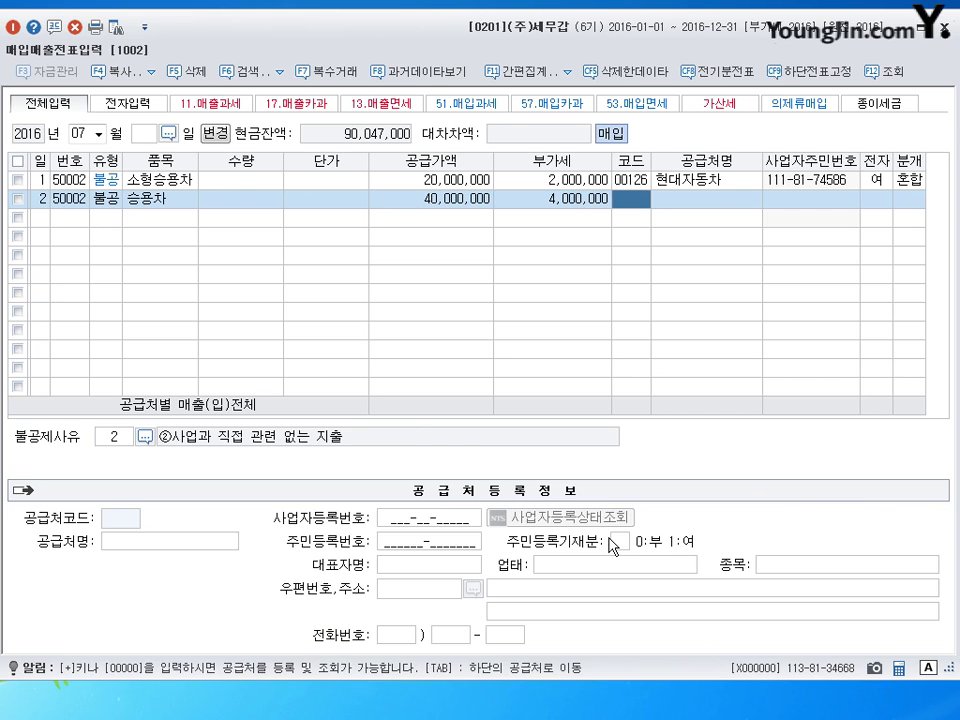
- Assign 현대자동차 as the supplier of the day 2 승용차 purchase and set electronic invoice to 여
{"action": "key", "text": "Return"}
{"action": "key", "text": "Return"}
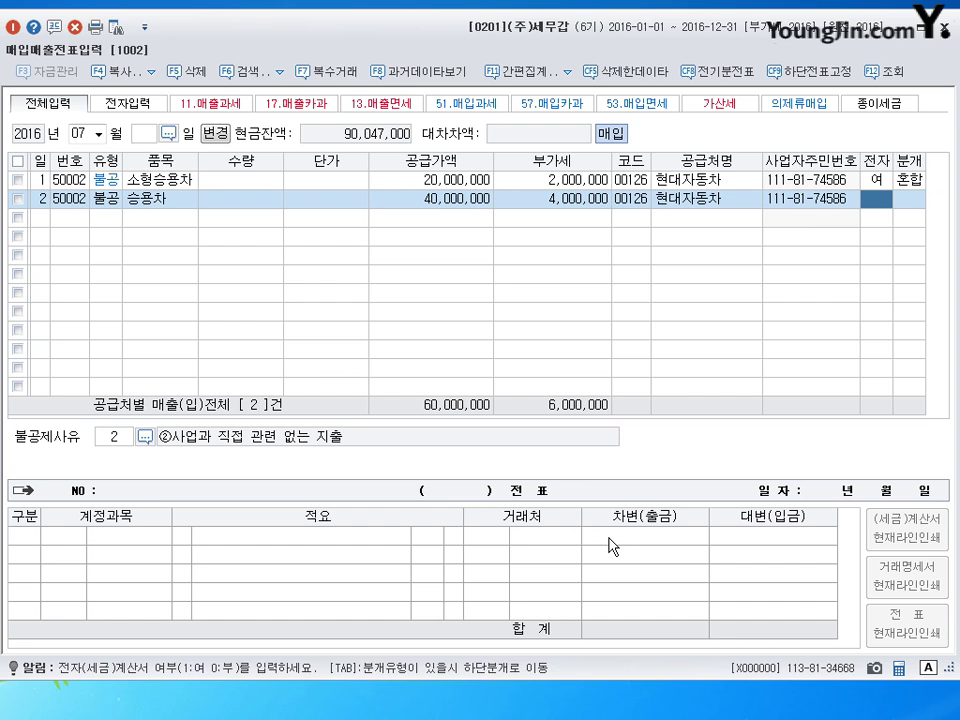
{"action": "type", "text": "1"}
{"action": "key", "text": "Return"}
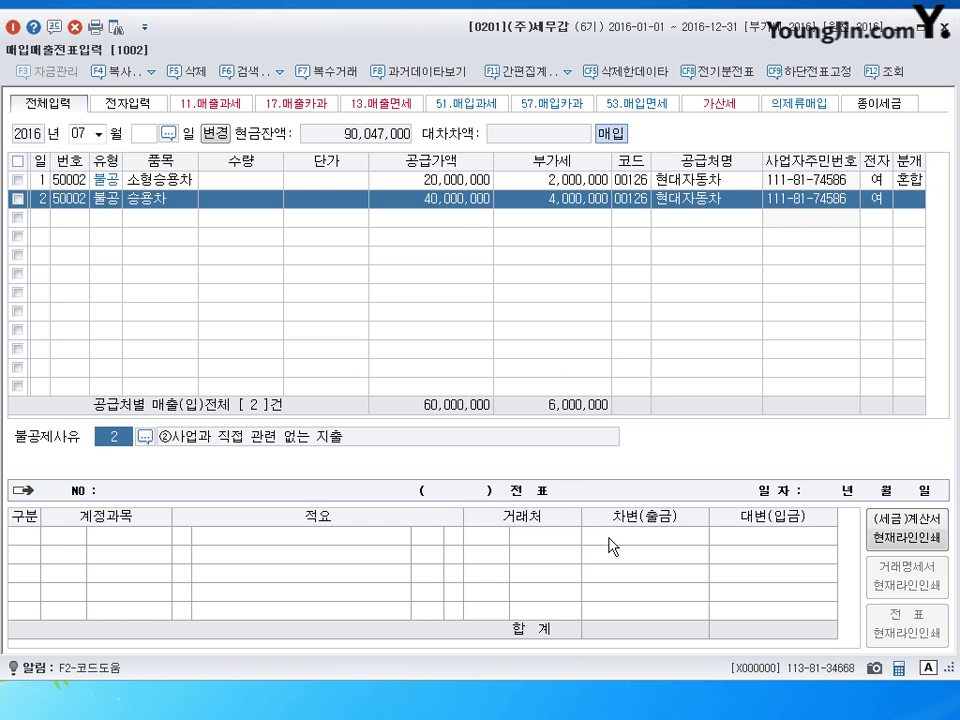
- Set the non-deduction reason of the day 2 purchase to 3, 비영업용 소형승용자동차 구입·유지 및 임차
{"action": "key", "text": "F2"}
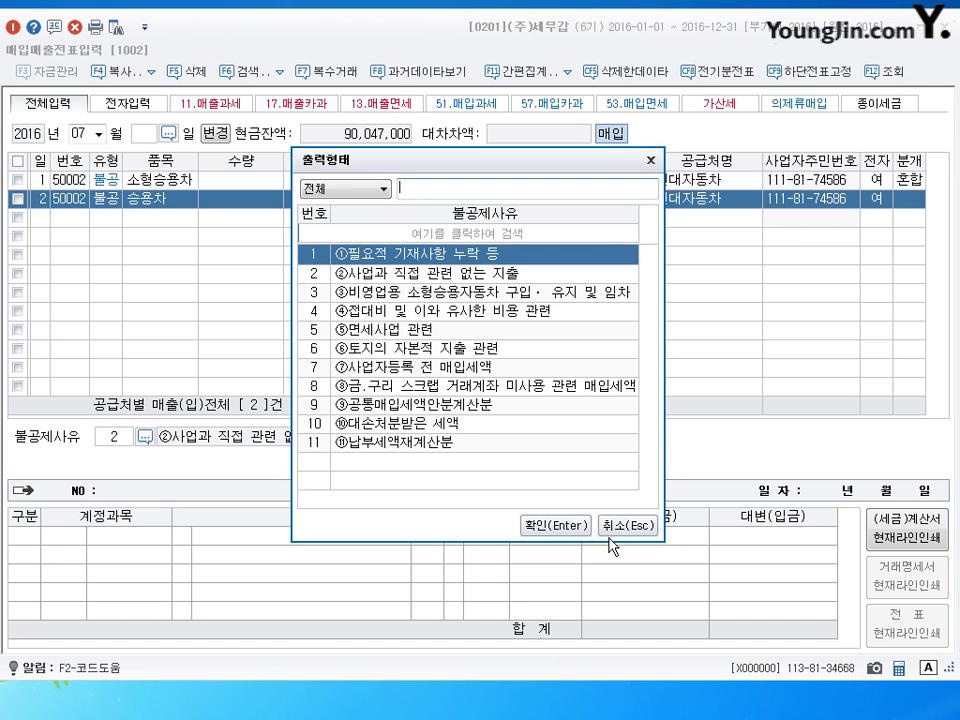
{"action": "key", "text": "Down"}
{"action": "key", "text": "Down"}
{"action": "key", "text": "Down"}
{"action": "key", "text": "Up"}
{"action": "key", "text": "Return"}
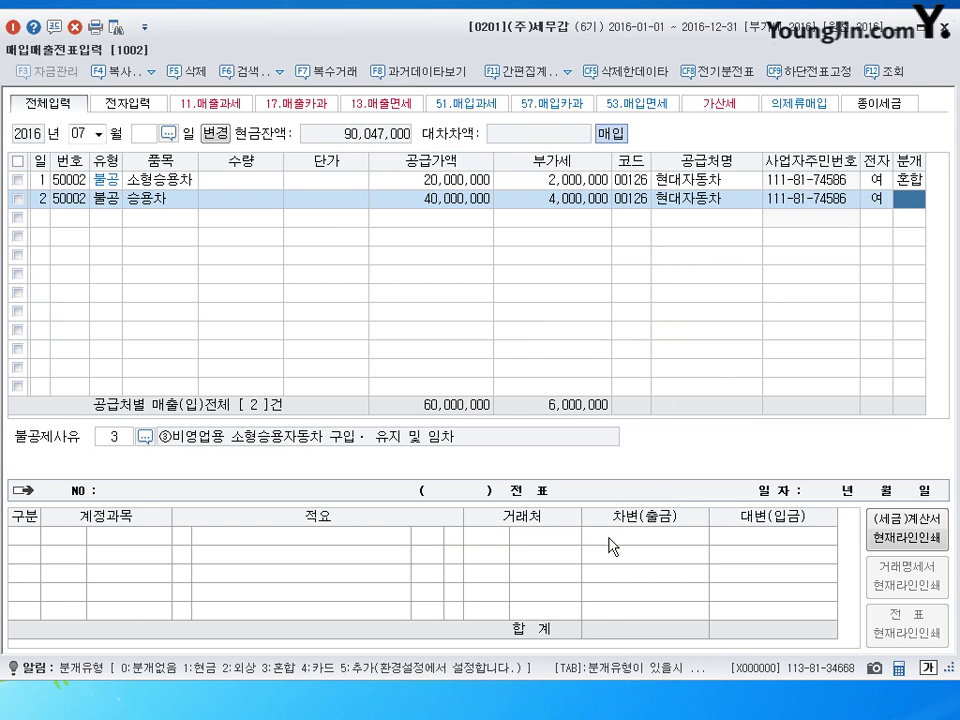
- Set the journal type of the day 2 승용차 purchase to 3 (혼합)
{"action": "type", "text": "4"}
{"action": "key", "text": "Return"}
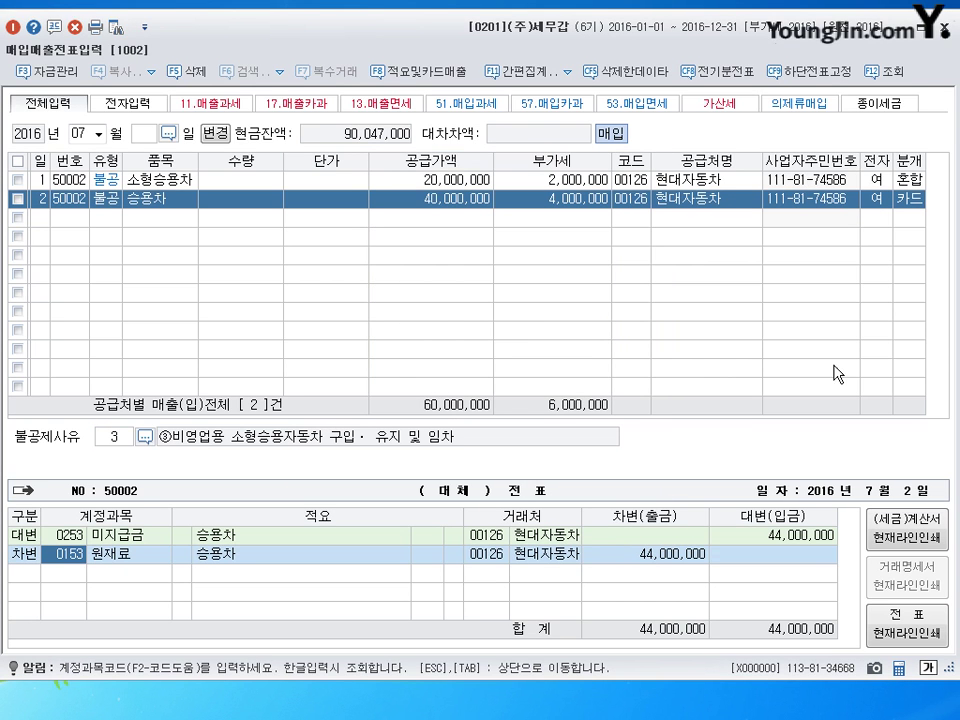
{"action": "left_click", "coordinate": [908, 199]}
{"action": "type", "text": "3"}
{"action": "key", "text": "Return"}
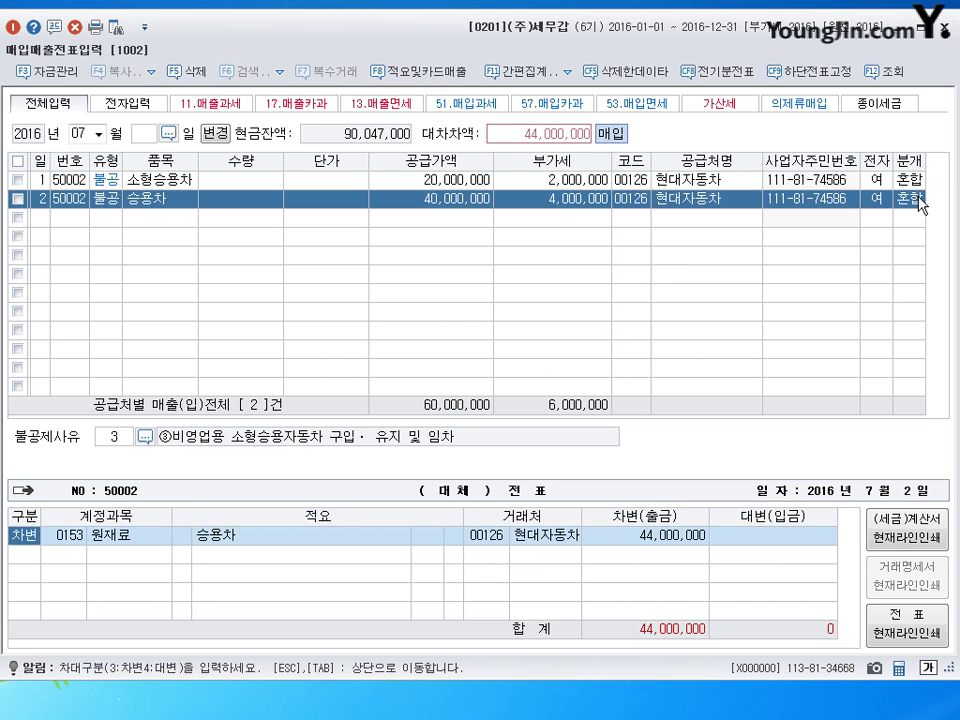
- Set the debit line of the 승용차 voucher to account 0208 차량운반구 with an amount of 48,600,000
{"action": "type", "text": "208"}
{"action": "key", "text": "Return"}
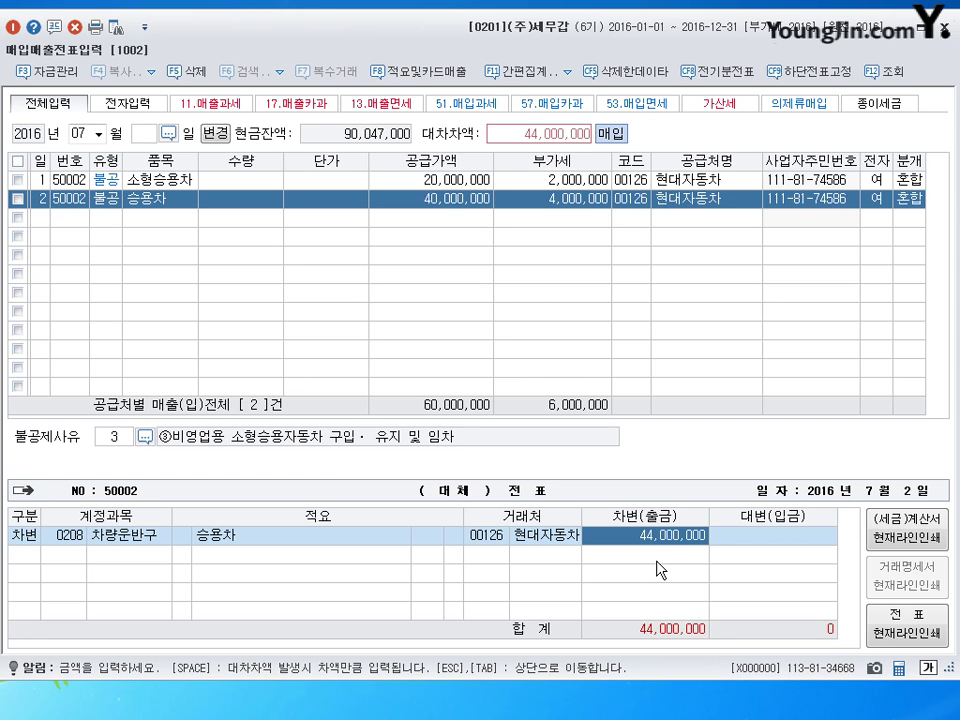
{"action": "type", "text": "48600000"}
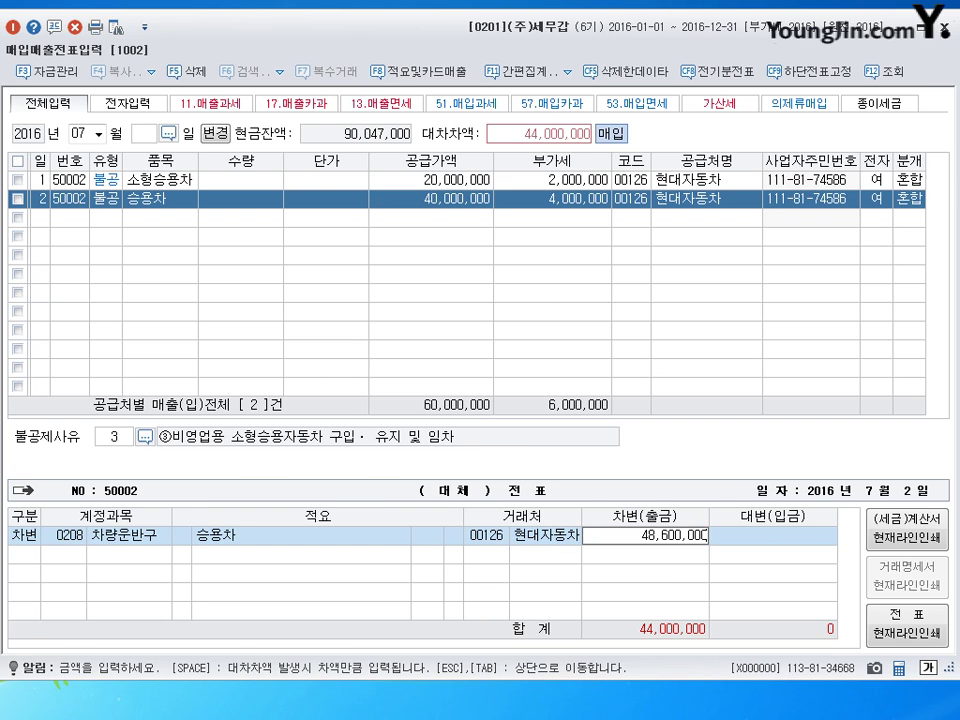
{"action": "key", "text": "Return"}
- Add a credit line to account 0253 미지급금 for 44,000,000 in the 승용차 voucher
{"action": "type", "text": "4"}
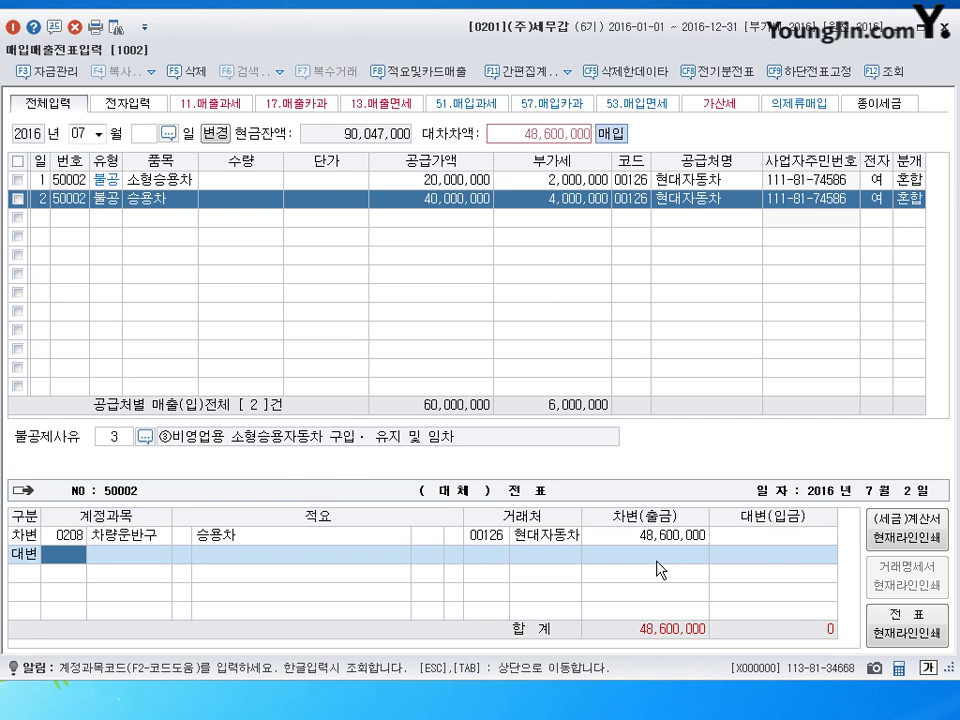
{"action": "type", "text": "253"}
{"action": "key", "text": "Return"}
{"action": "key", "text": "Return"}
{"action": "key", "text": "Return"}
{"action": "type", "text": "44,000"}
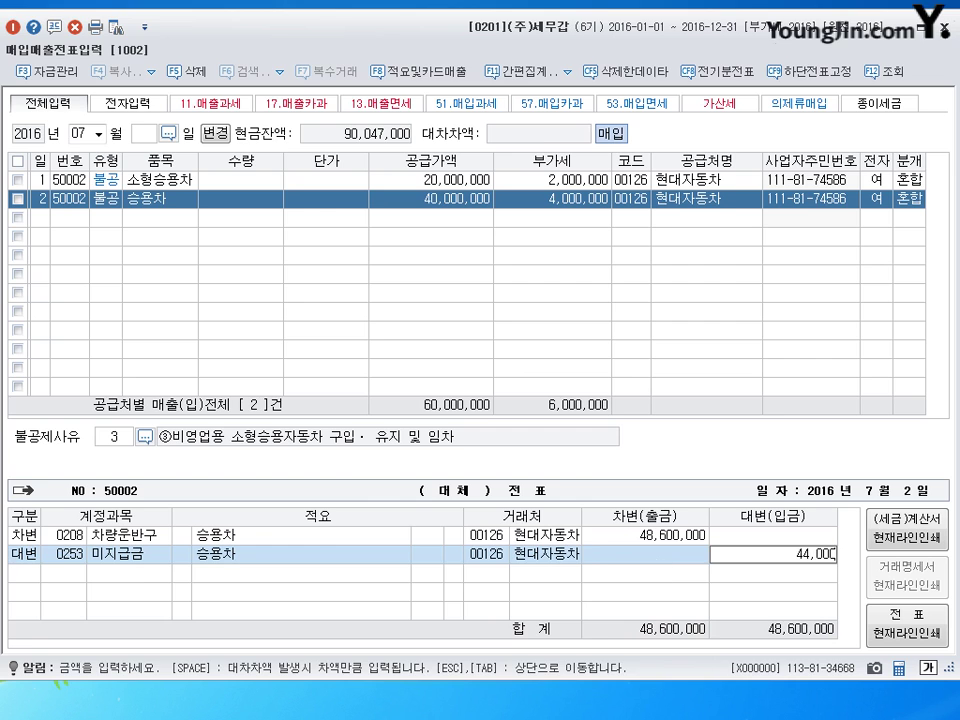
{"action": "type", "text": ",000"}
{"action": "key", "text": "Return"}
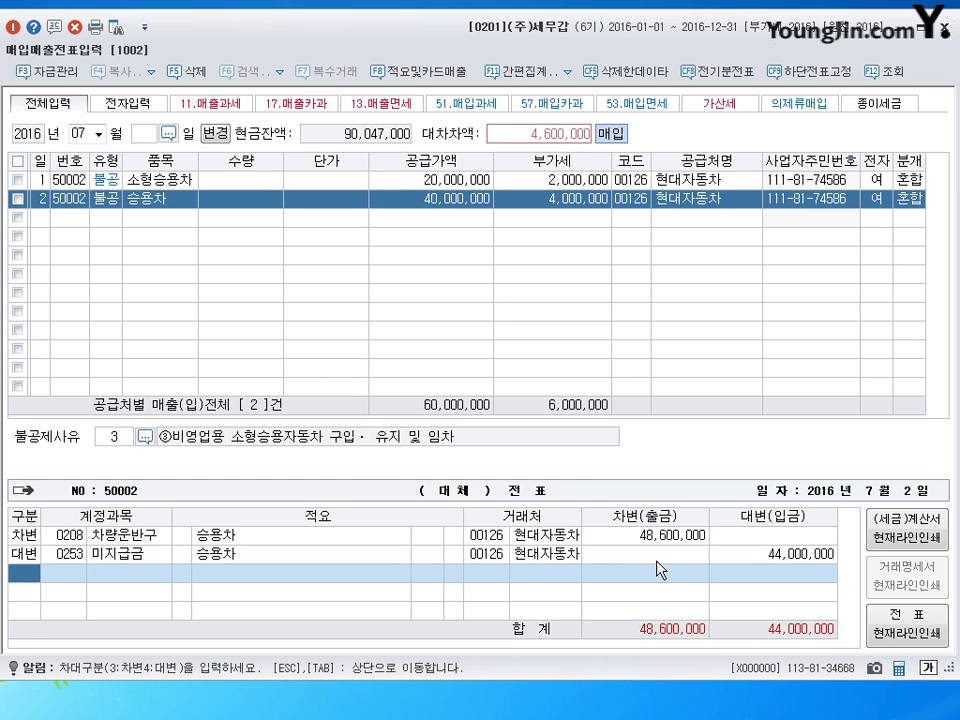
- Add a credit line to account 0101 현금 for the remaining 4,600,000 in the 승용차 voucher
{"action": "type", "text": "4101"}
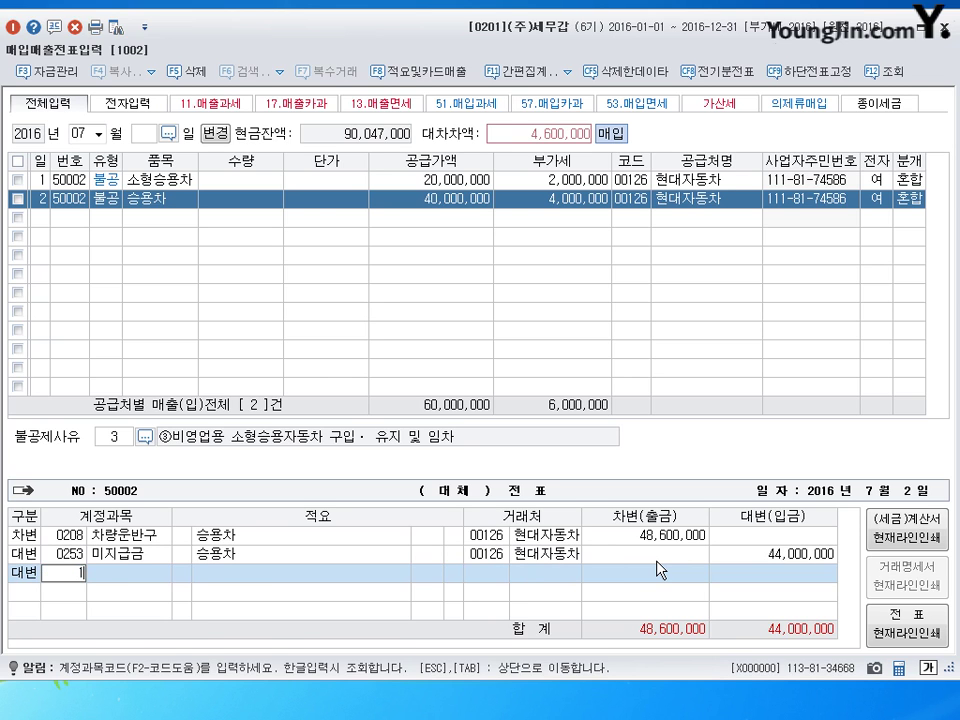
{"action": "key", "text": "Return"}
{"action": "key", "text": "Return"}
{"action": "key", "text": "Return"}
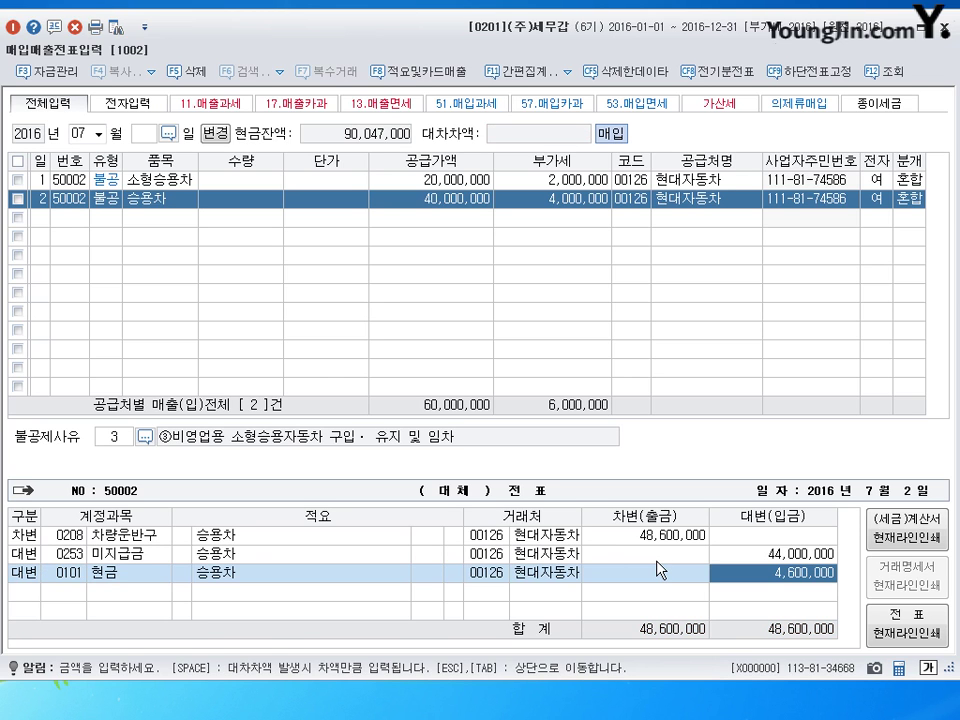
{"action": "key", "text": "shift+Tab"}
{"action": "key", "text": "shift+Tab"}
{"action": "key", "text": "shift+Tab"}
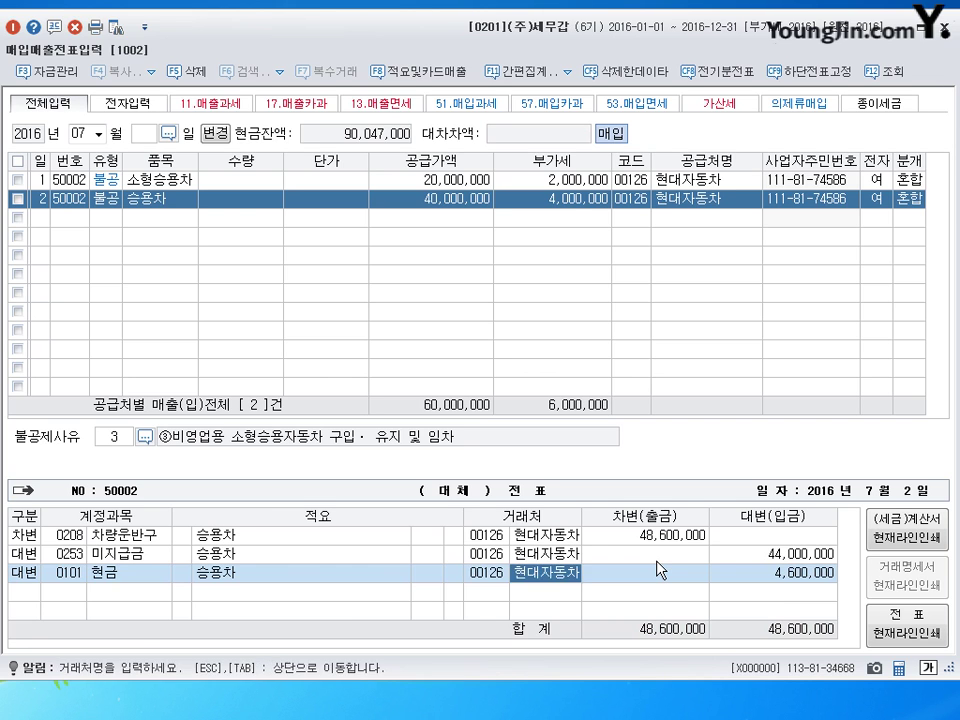
{"action": "key", "text": "Return"}
{"action": "key", "text": "Return"}
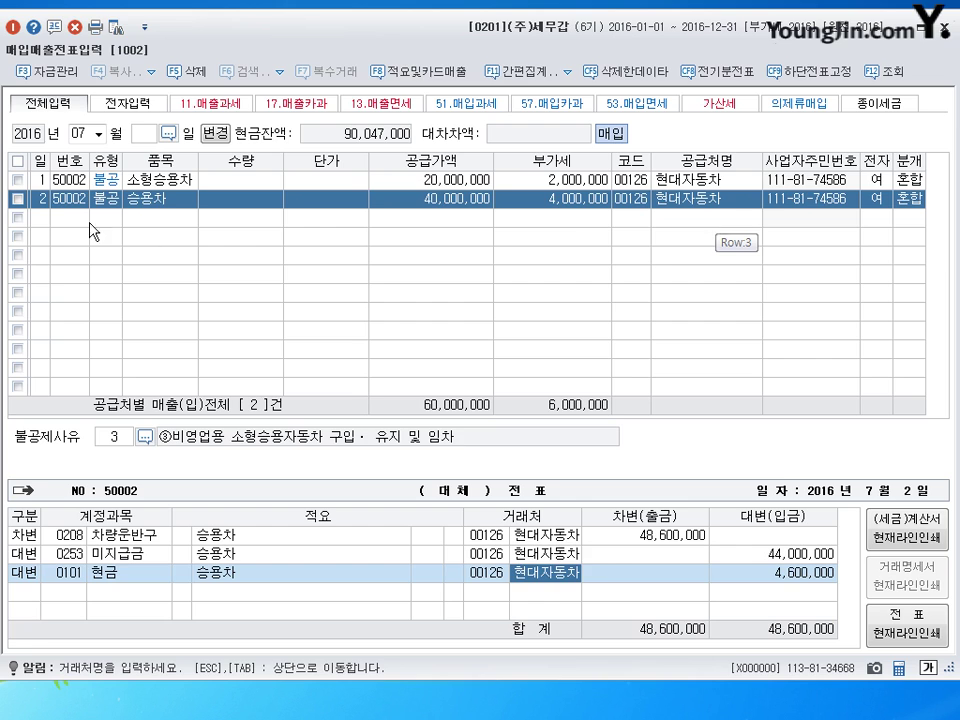
- Start a day 3 purchase entry below the 승용차 row with VAT type 54 (불공)
{"action": "left_click", "coordinate": [52, 220]}
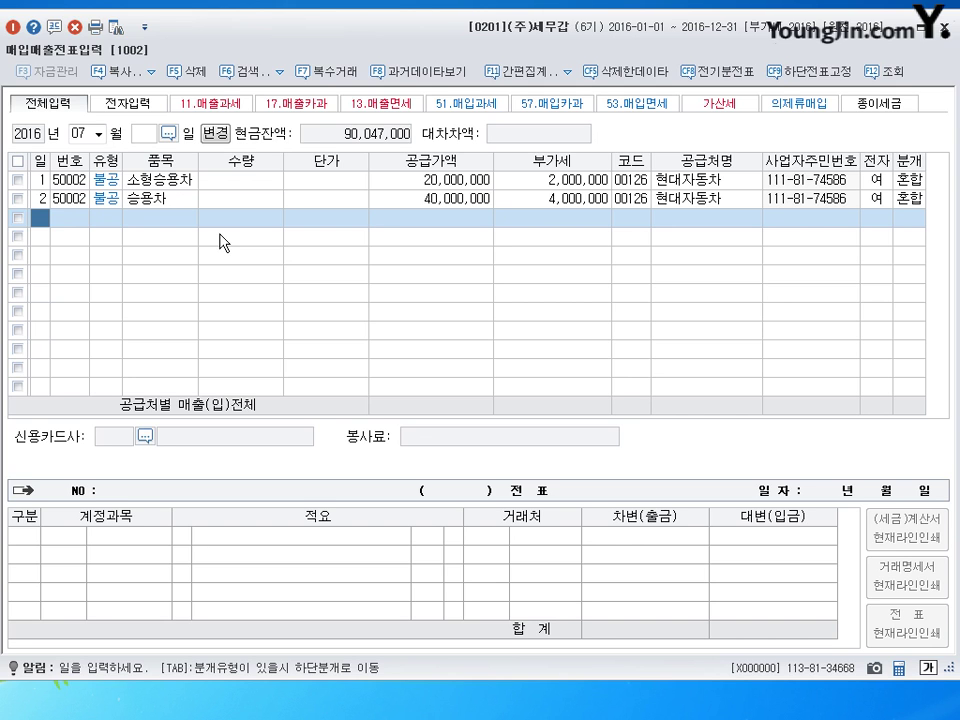
{"action": "type", "text": "3"}
{"action": "key", "text": "Return"}
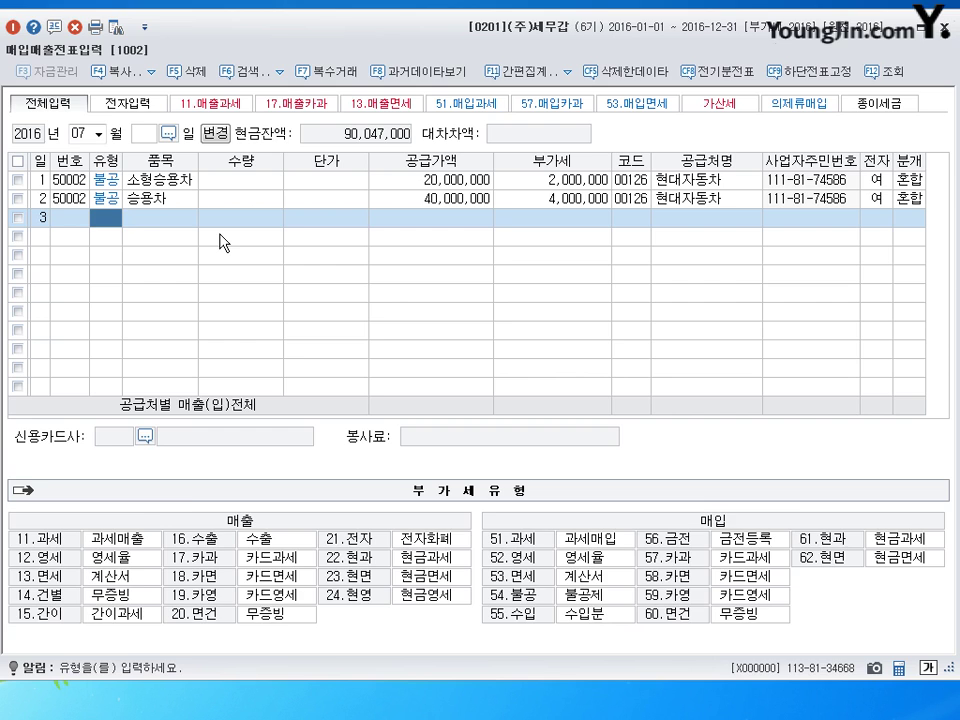
{"action": "type", "text": "54"}
{"action": "key", "text": "Return"}
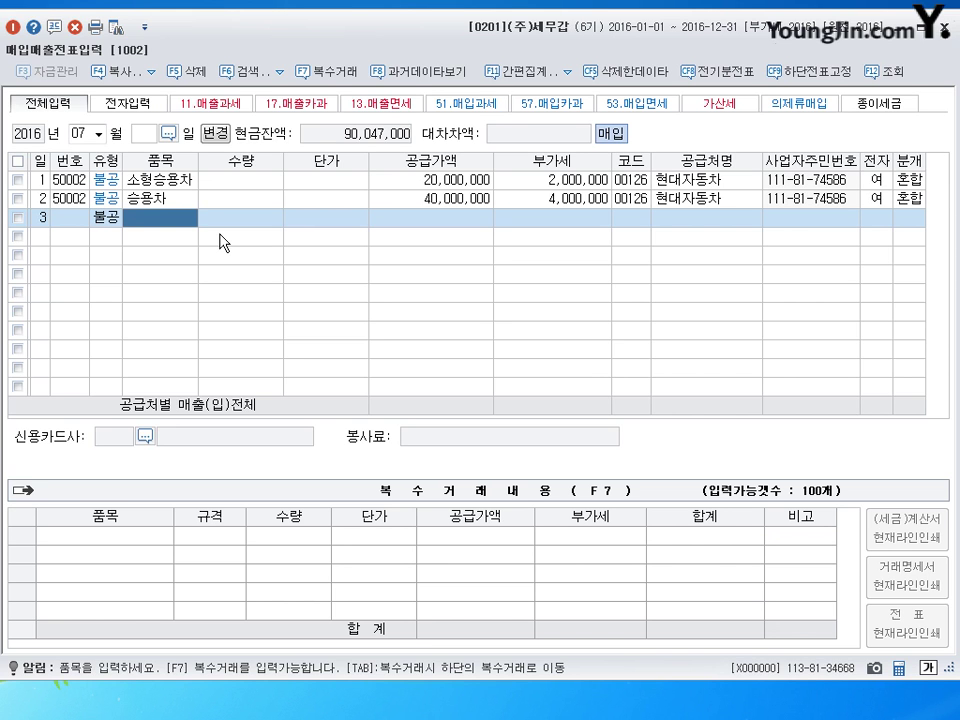
- Enter 주차권 as the item of the day 3 purchase with a supply amount of 500,000
{"action": "type", "text": "주차권"}
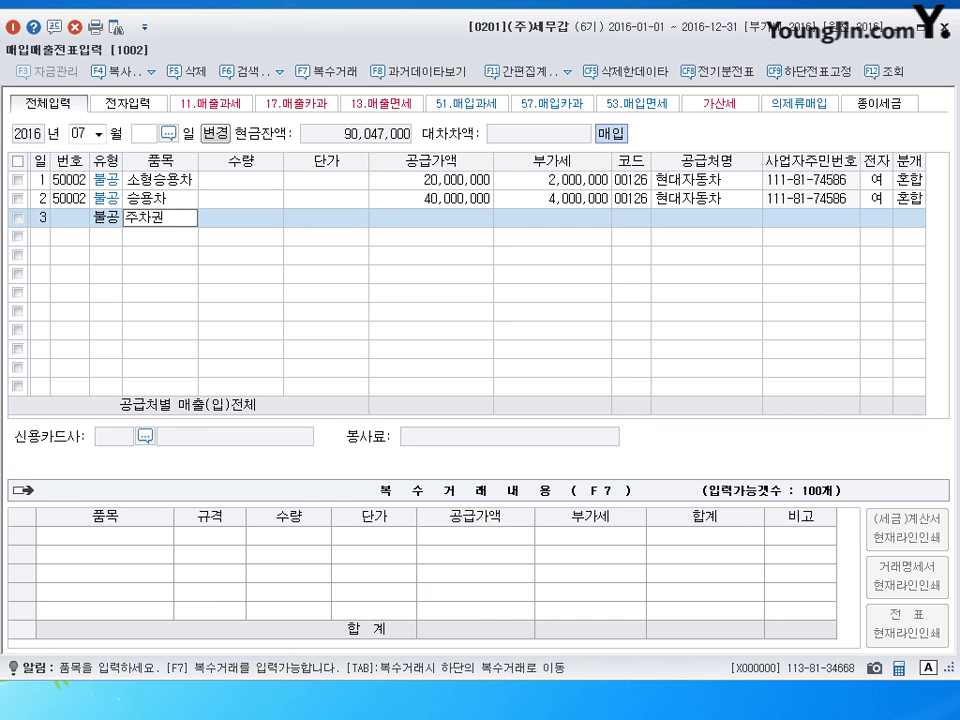
{"action": "key", "text": "Return"}
{"action": "key", "text": "Return"}
{"action": "key", "text": "Return"}
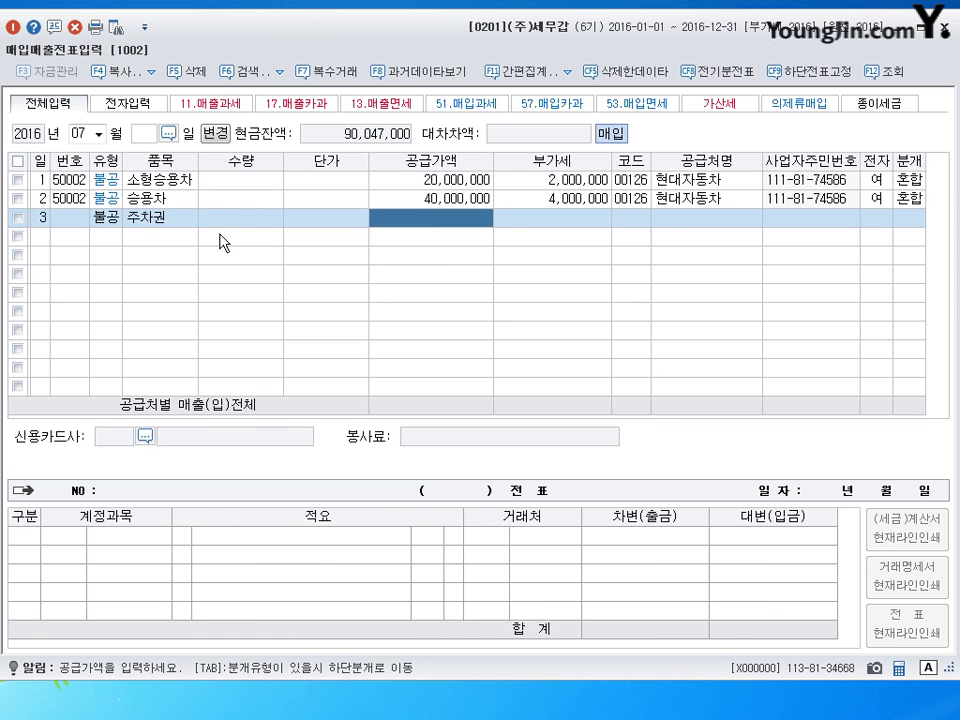
{"action": "type", "text": "500"}
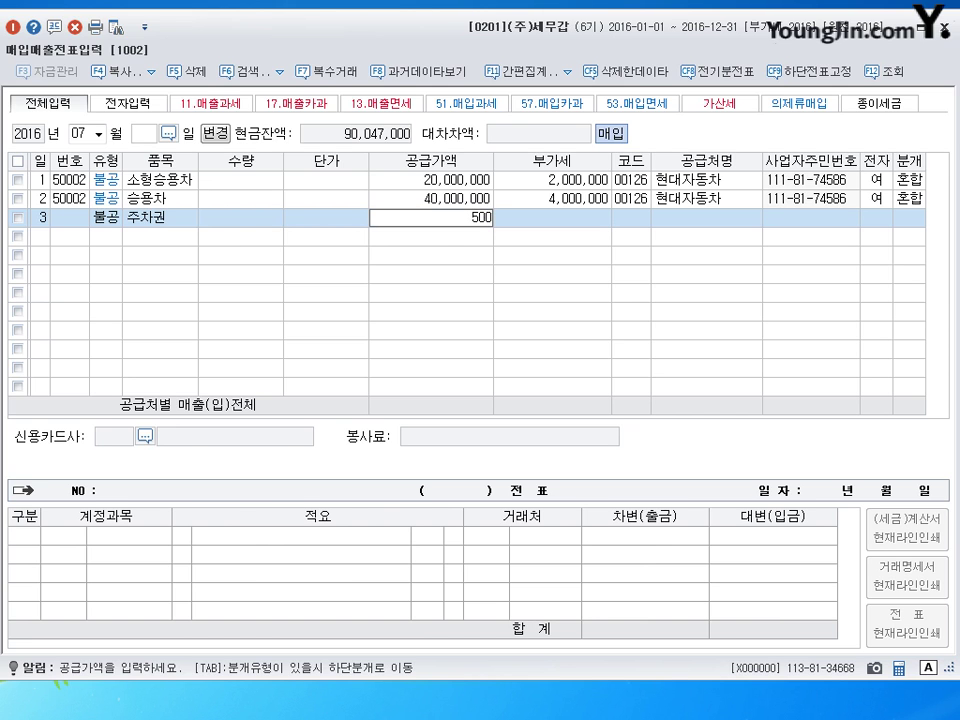
{"action": "type", "text": ",000"}
{"action": "key", "text": "Return"}
{"action": "key", "text": "Return"}
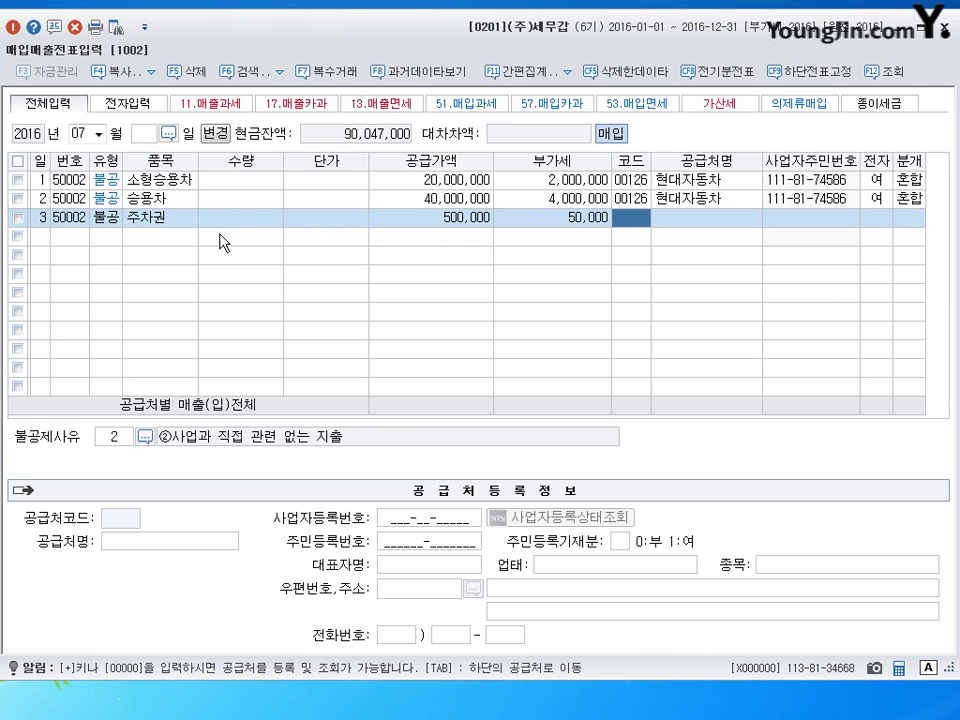
- Assign supplier (주)한신바이오 to the 주차권 purchase and mark it as an electronic invoice (여)
{"action": "key", "text": "Hangul"}
{"action": "type", "text": "한신"}
{"action": "key", "text": "Return"}
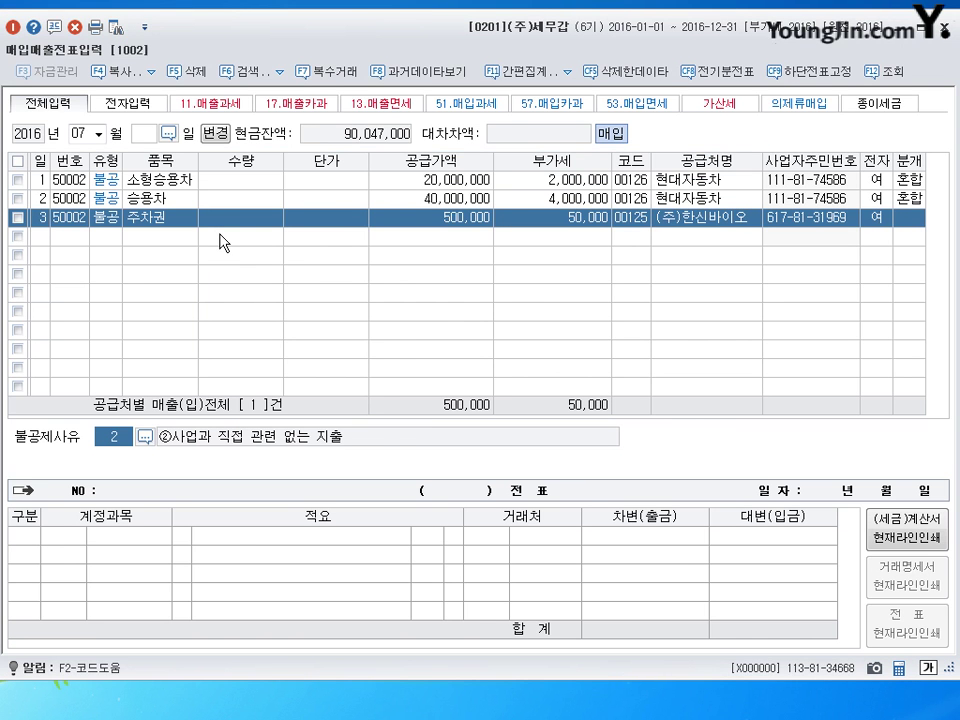
- Set the non-deductible reason of the 주차권 purchase to 3 (비영업용 소형승용자동차 구입·유지 및 임차)
{"action": "key", "text": "F2"}
{"action": "key", "text": "Down"}
{"action": "key", "text": "Down"}
{"action": "key", "text": "Return"}
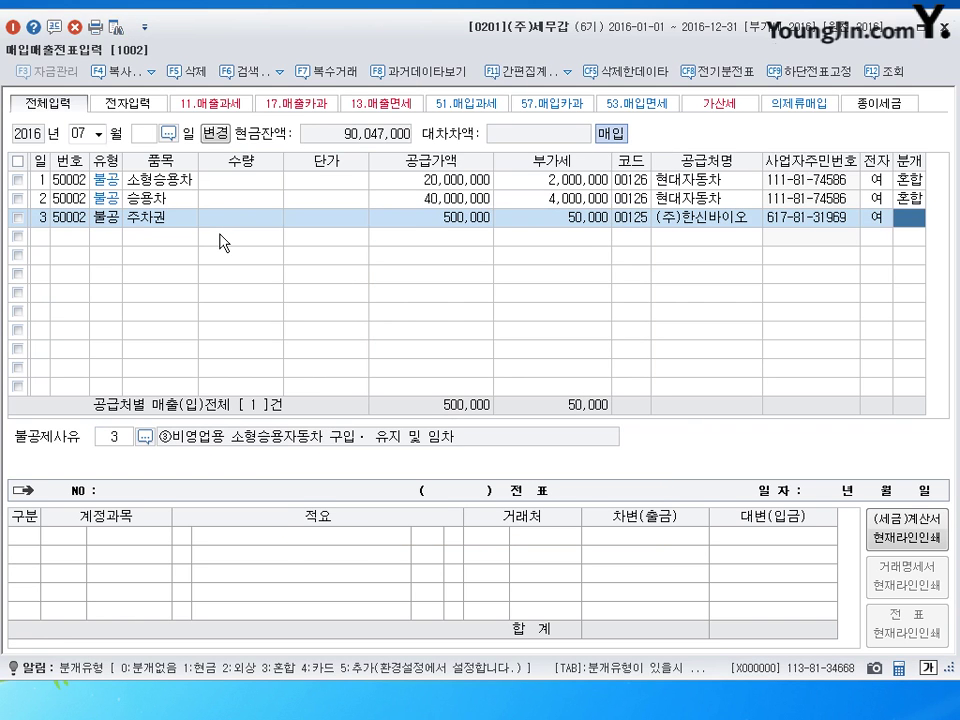
- Journalize the 주차권 purchase as type 1 (현금) using account 0822 차량유지비 for 550,000
{"action": "type", "text": "1"}
{"action": "key", "text": "Return"}
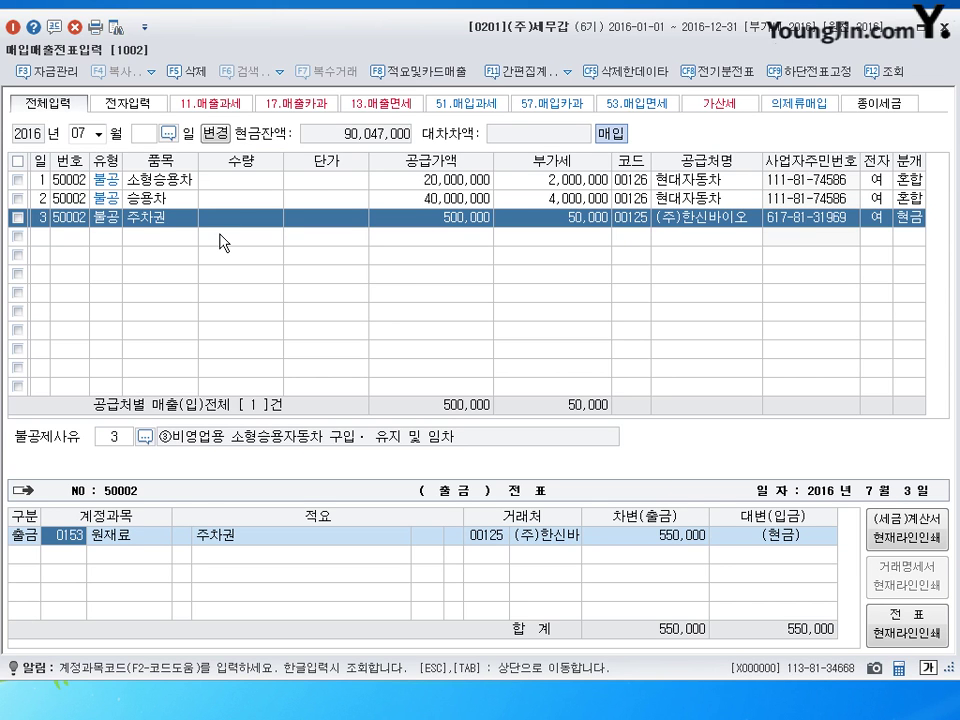
{"action": "type", "text": "0822"}
{"action": "key", "text": "Return"}
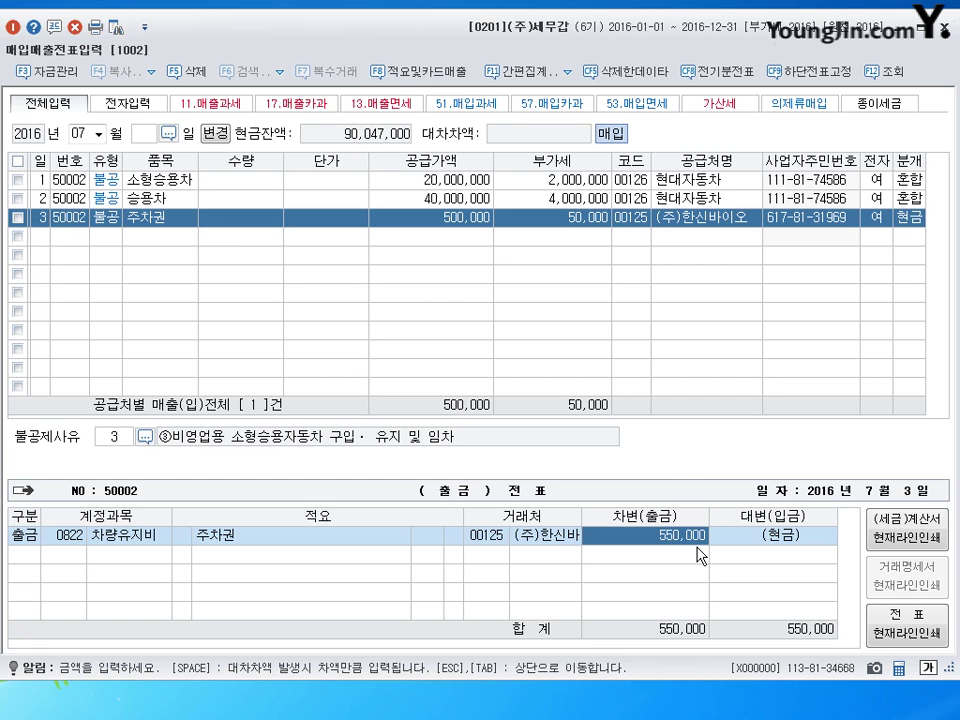
{"action": "key", "text": "Return"}
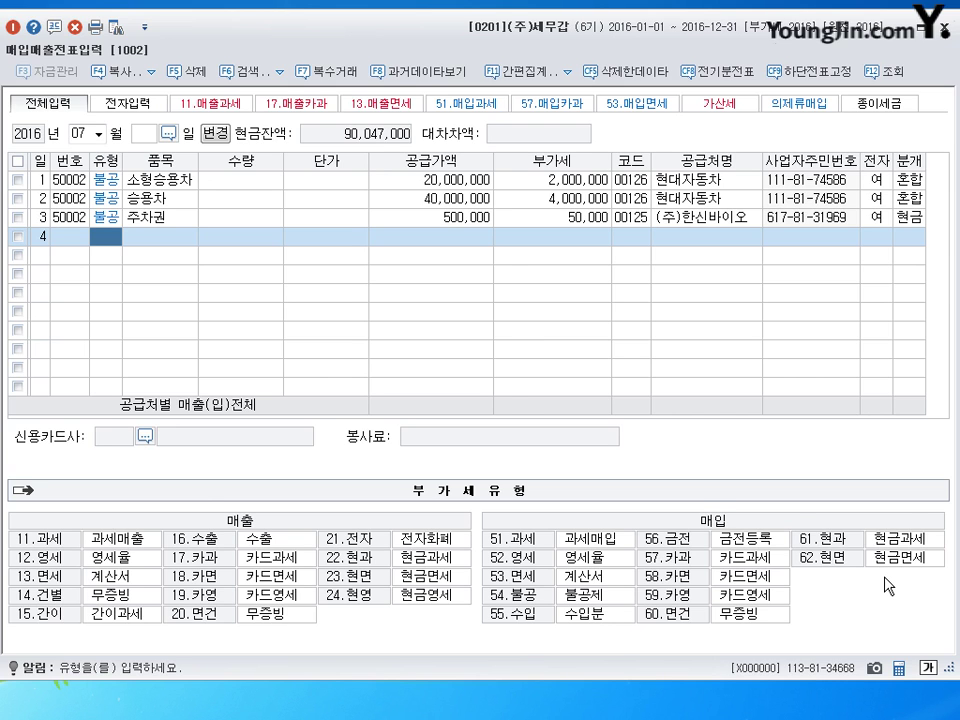
- Enter the day 4 purchase as type 54 (불공) with item 선물세트 and a supply amount of 1,000,000
{"action": "type", "text": "54"}
{"action": "key", "text": "Return"}
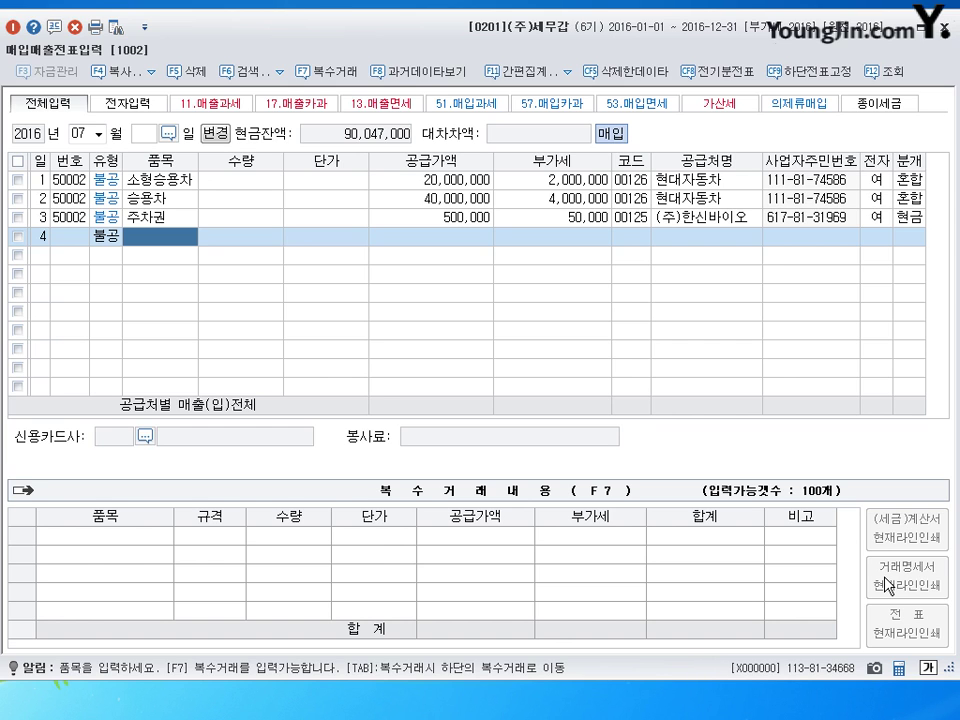
{"action": "type", "text": "선물세트"}
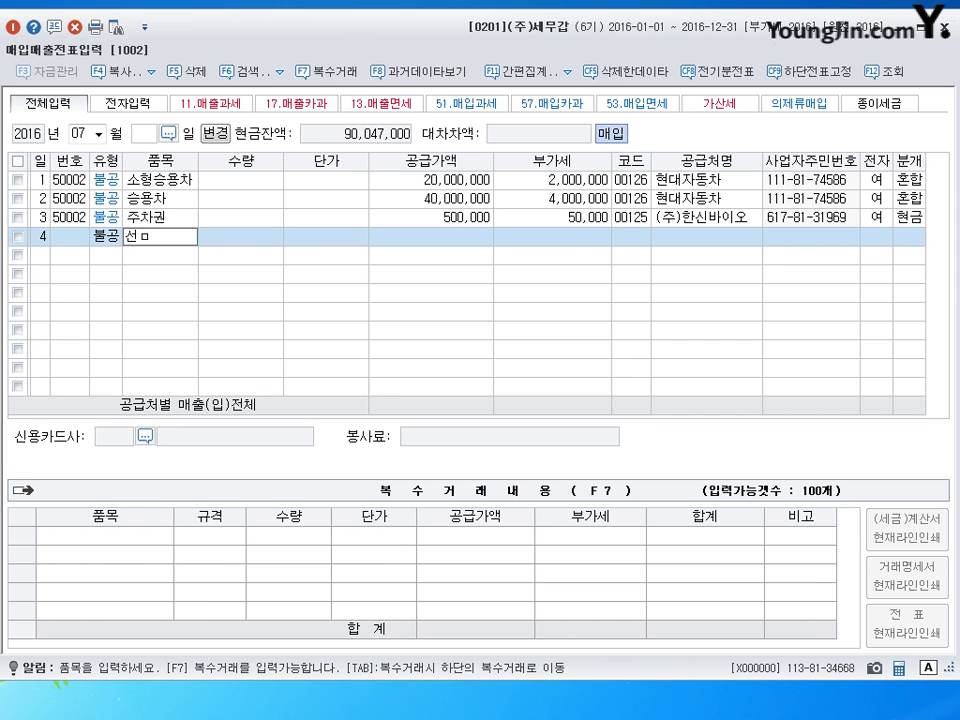
{"action": "key", "text": "Return"}
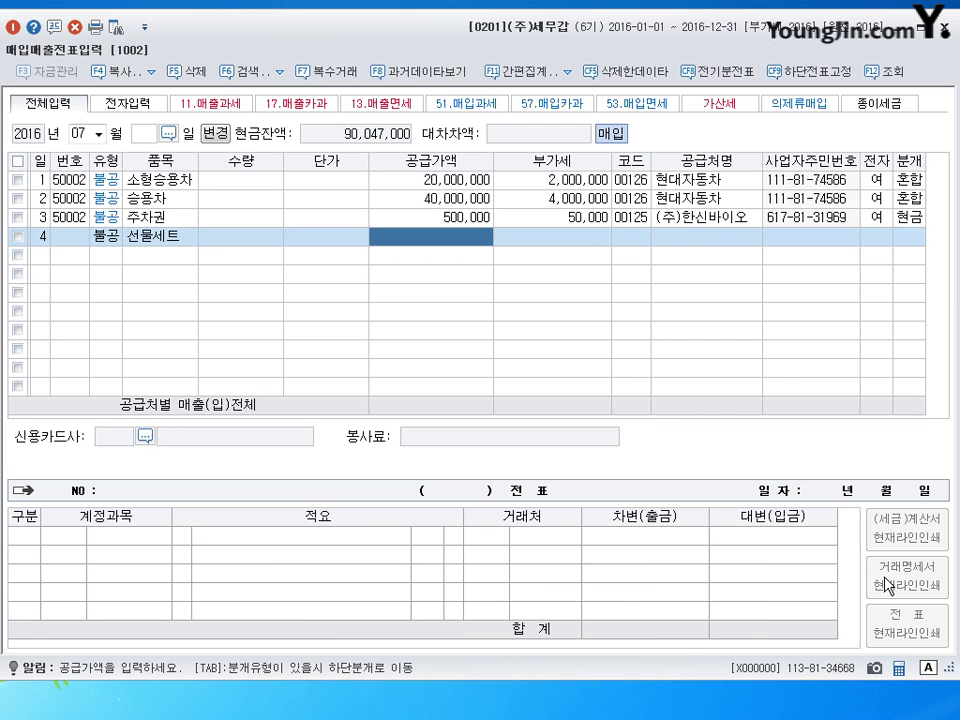
{"action": "type", "text": "1000000"}
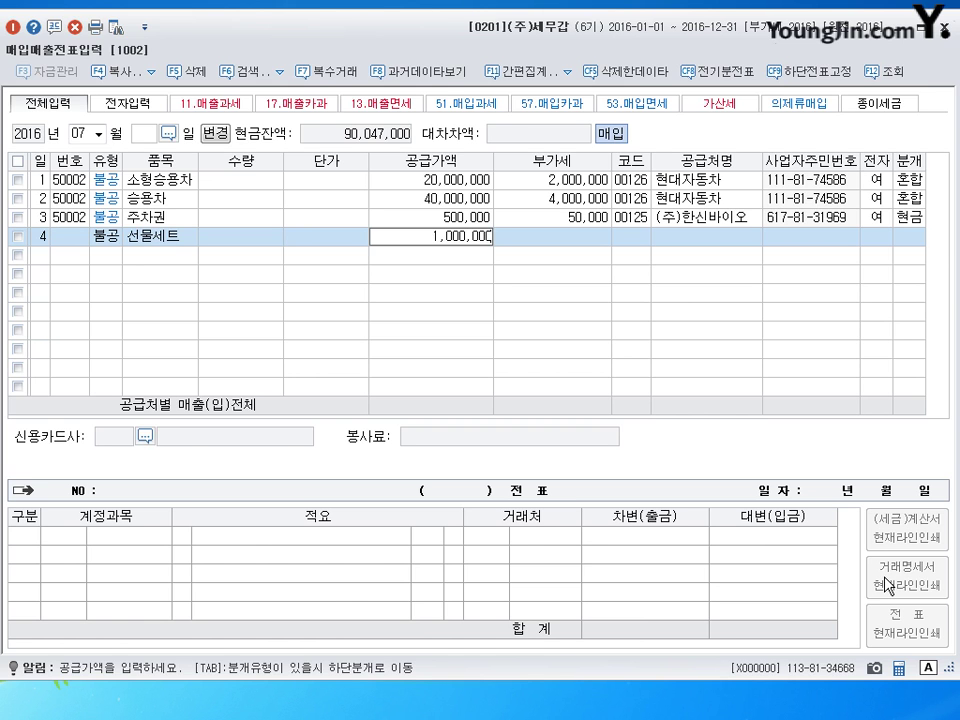
{"action": "key", "text": "Return"}
{"action": "key", "text": "Return"}
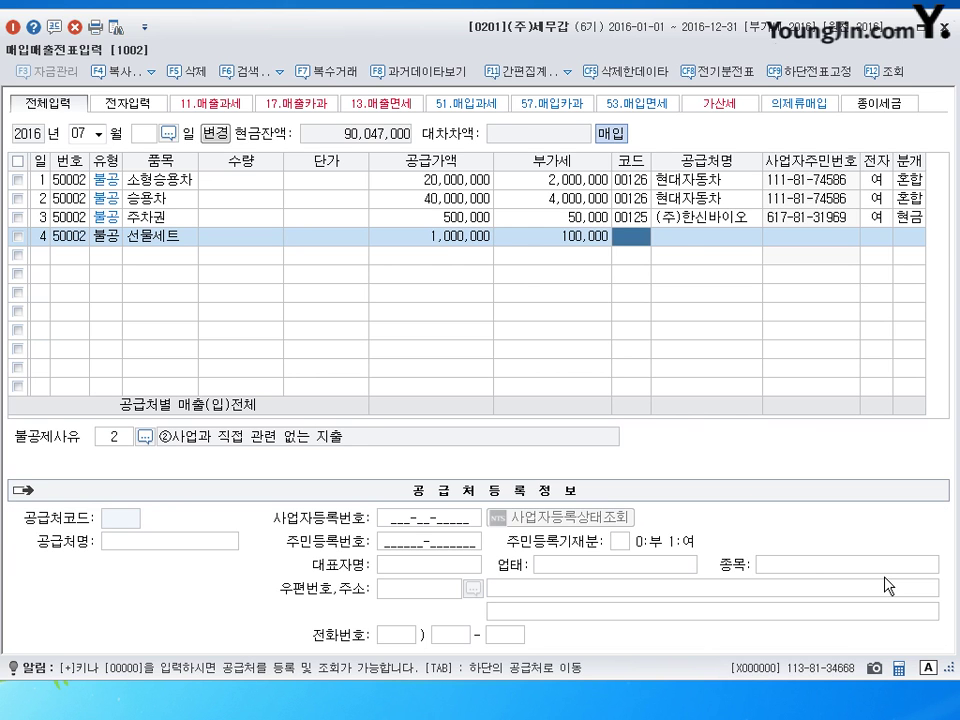
- Assign supplier (주)대성유통 to the 선물세트 purchase and mark it as an electronic invoice (여)
{"action": "type", "text": "대쇠"}
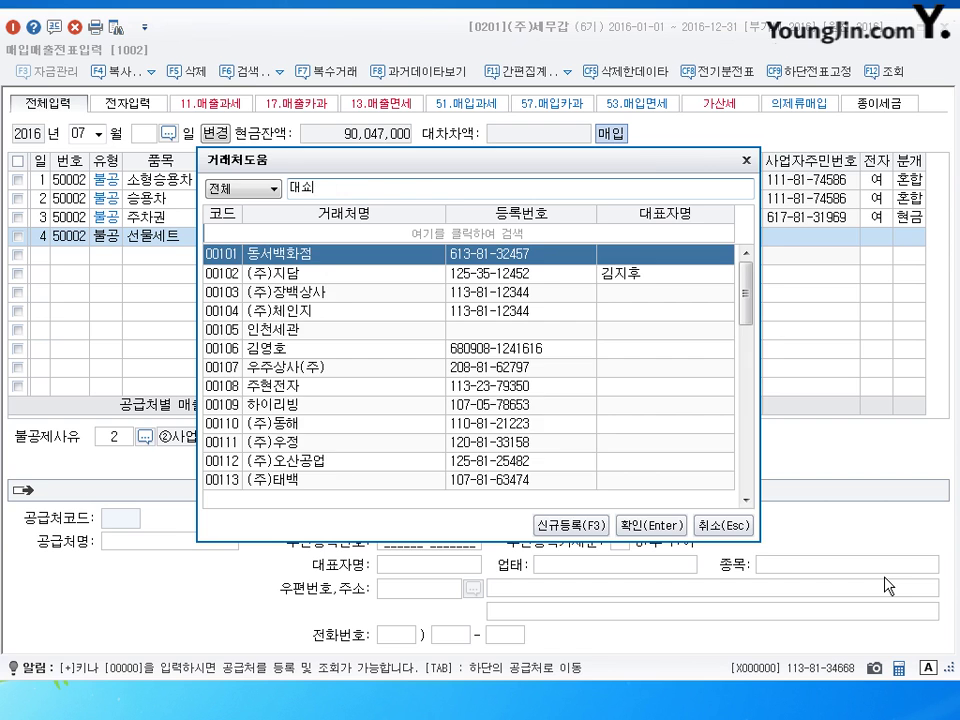
{"action": "key", "text": "Return"}
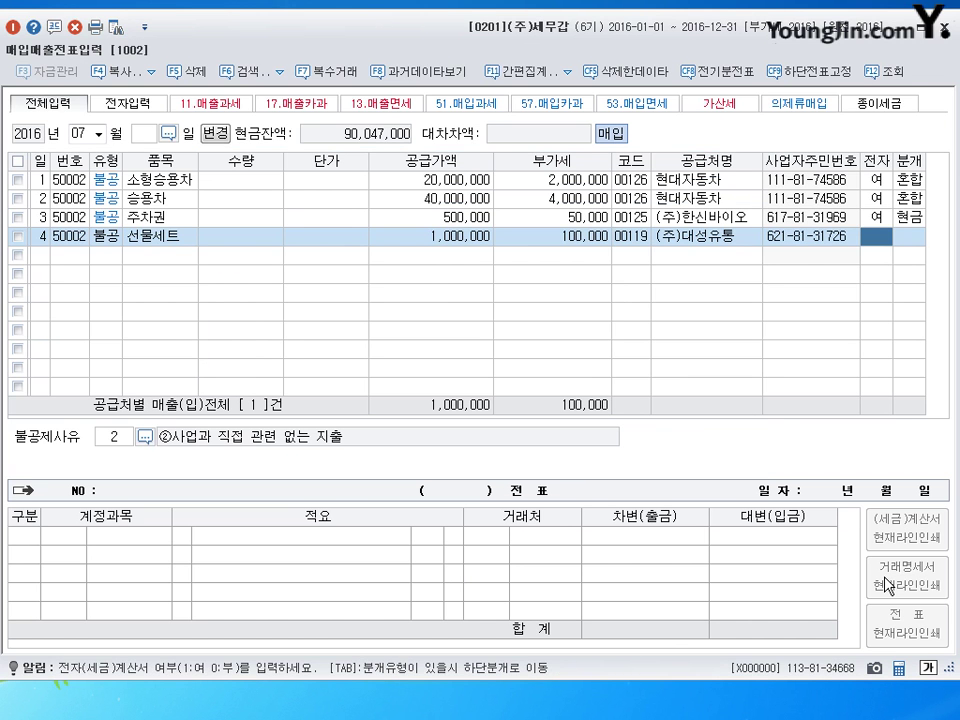
{"action": "type", "text": "1"}
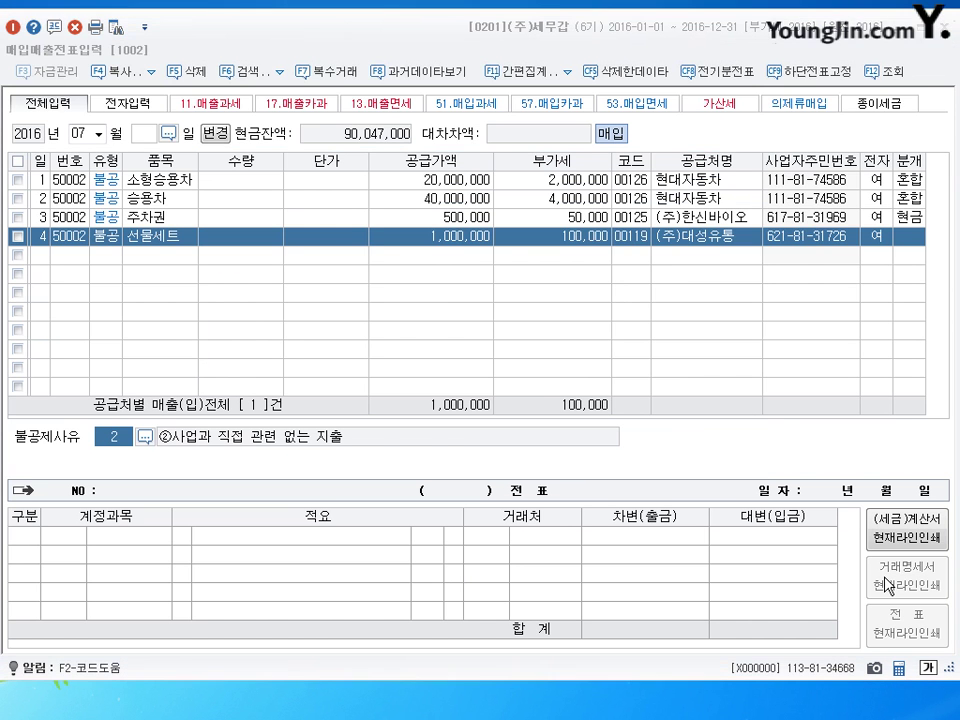
- Set the non-deductible reason of the 선물세트 purchase to 4 (접대비 및 이와 유사한 비용 관련)
{"action": "key", "text": "F2"}
{"action": "key", "text": "Down"}
{"action": "key", "text": "Down"}
{"action": "key", "text": "Escape"}
{"action": "type", "text": "4"}
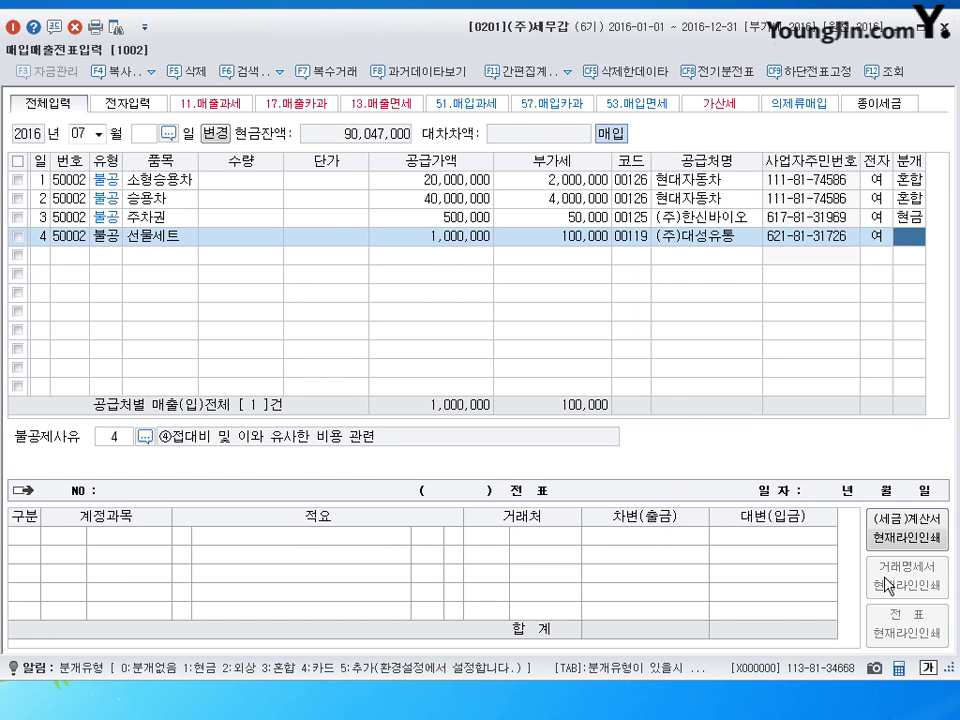
- Set the 선물세트 journal type to 3 (혼합) and debit account 0813 접대비 for 1,100,000
{"action": "type", "text": "3"}
{"action": "key", "text": "Return"}
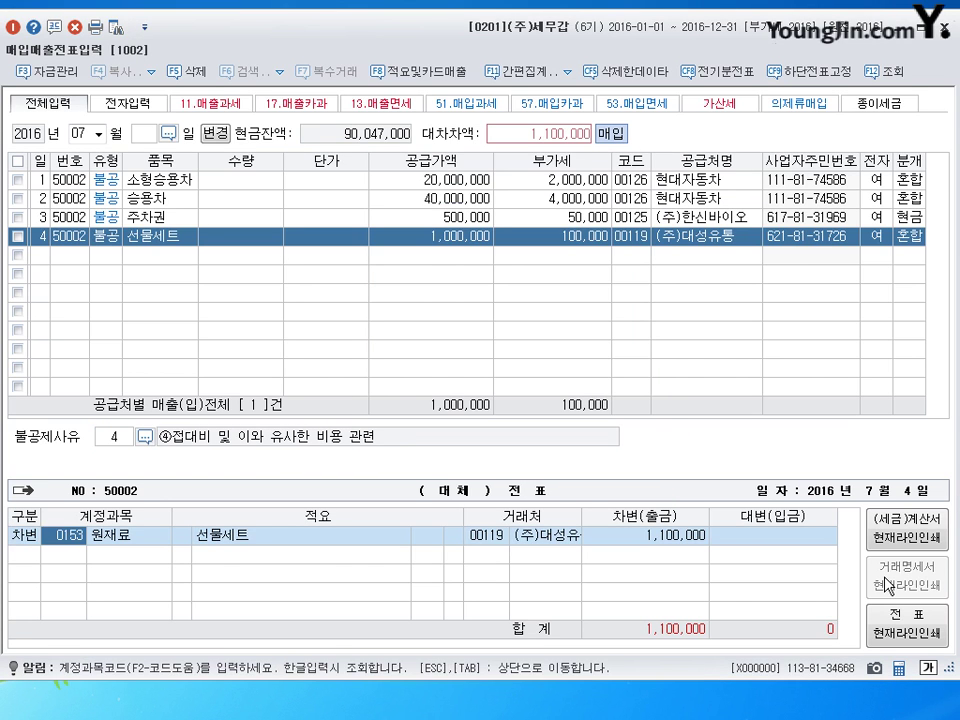
{"action": "type", "text": "0813"}
{"action": "key", "text": "Return"}
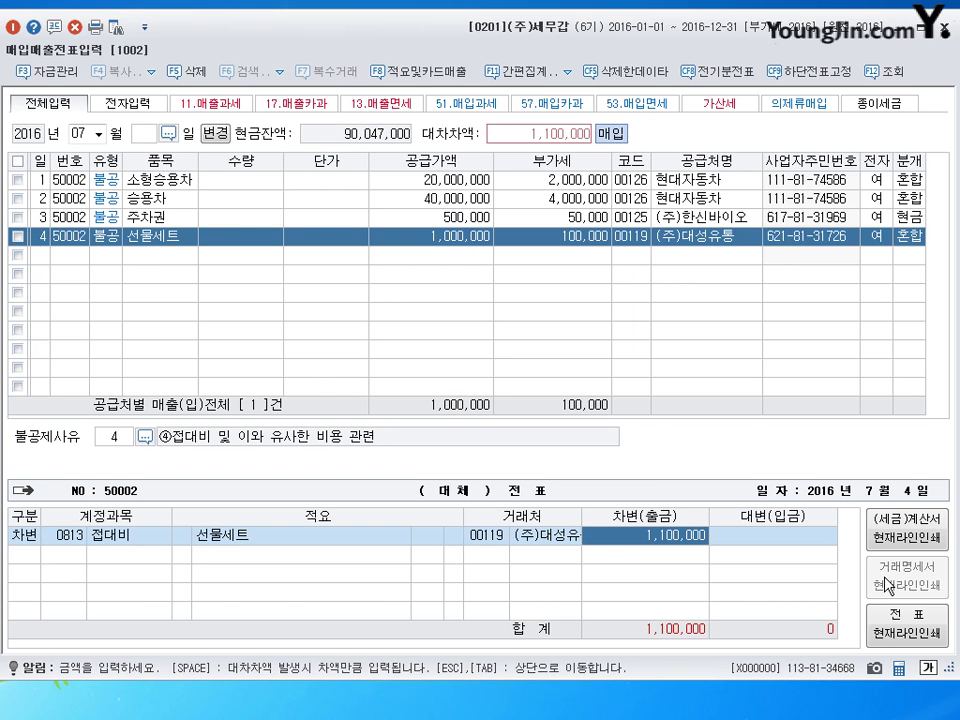
{"action": "key", "text": "Return"}
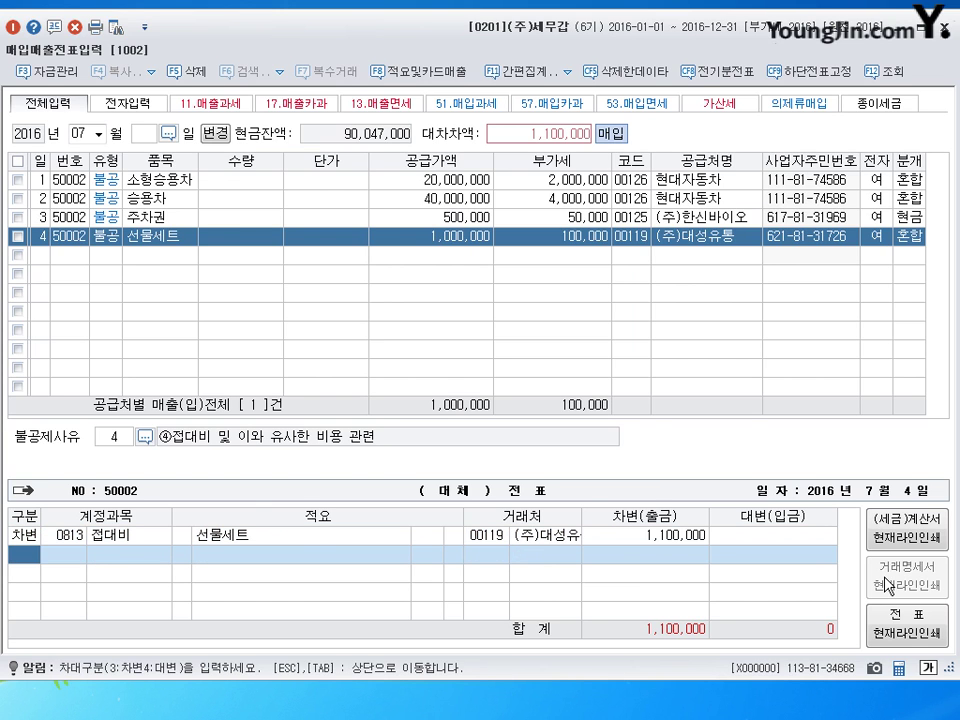
- Add a credit line to account 0102 당좌예금 for 500,000 in the 선물세트 voucher
{"action": "type", "text": "4"}
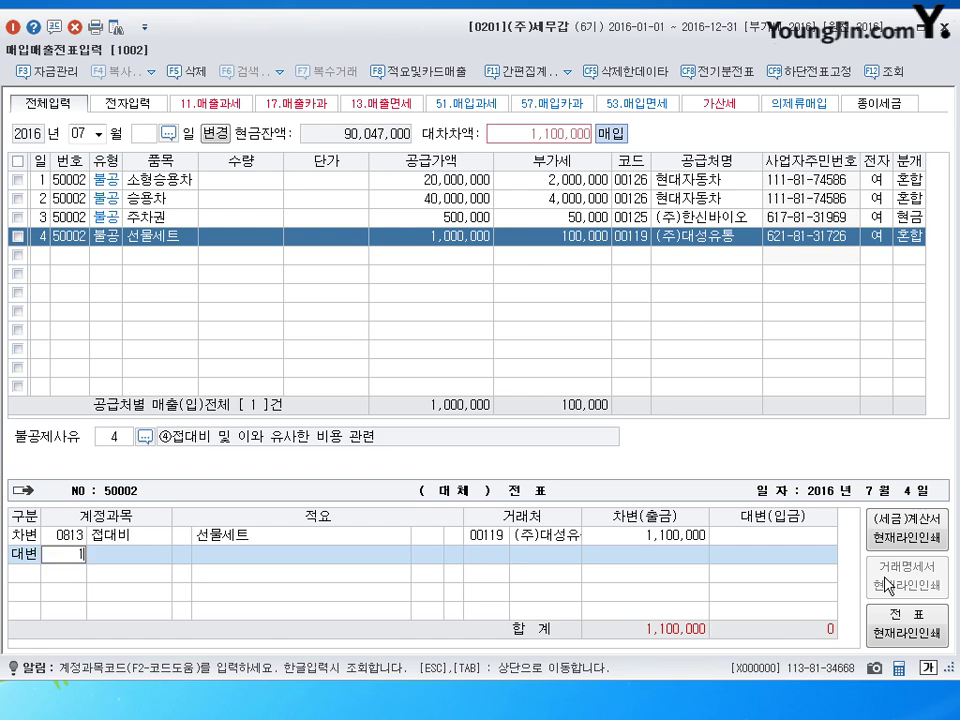
{"action": "type", "text": "0102"}
{"action": "key", "text": "Return"}
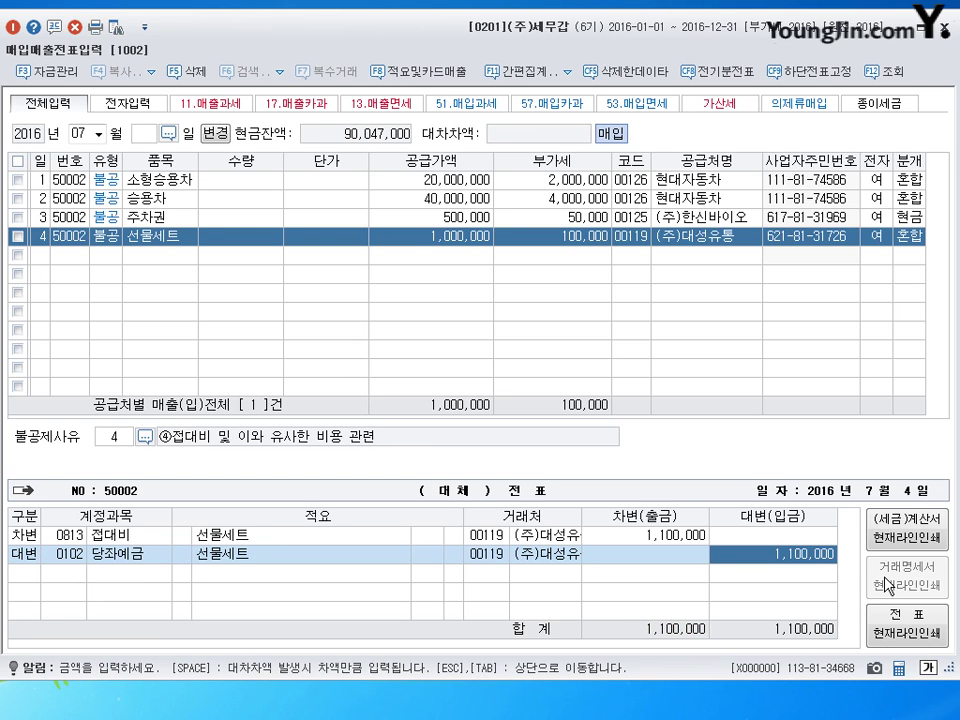
{"action": "type", "text": "500000"}
{"action": "key", "text": "Return"}
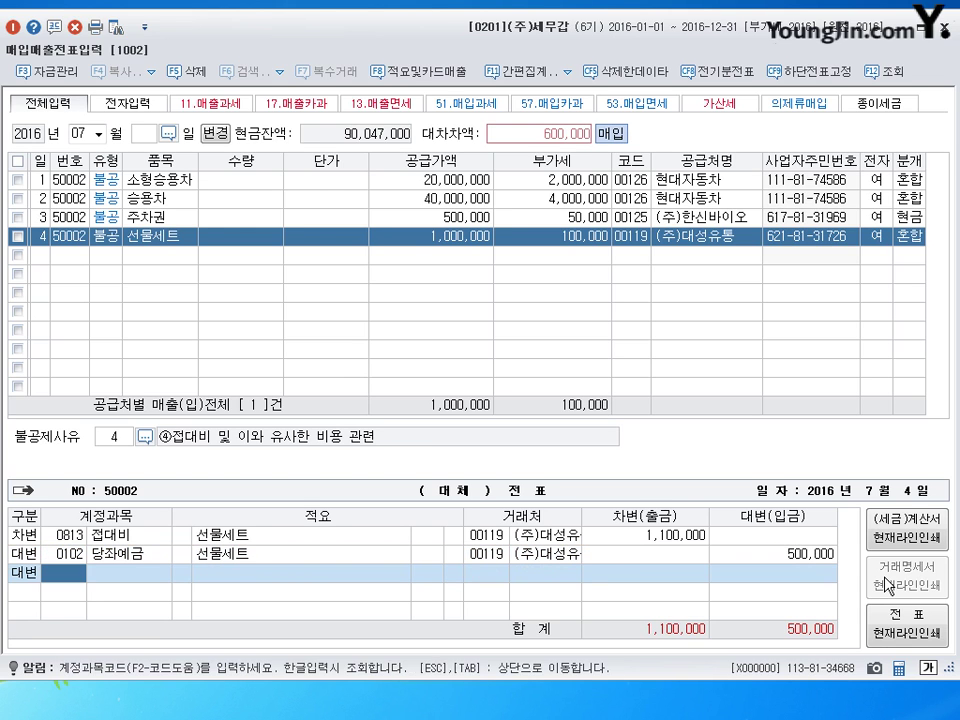
- Add a credit line to account 0253 미지급금 for the remaining 600,000 in the 선물세트 voucher
{"action": "type", "text": "0253"}
{"action": "key", "text": "Return"}
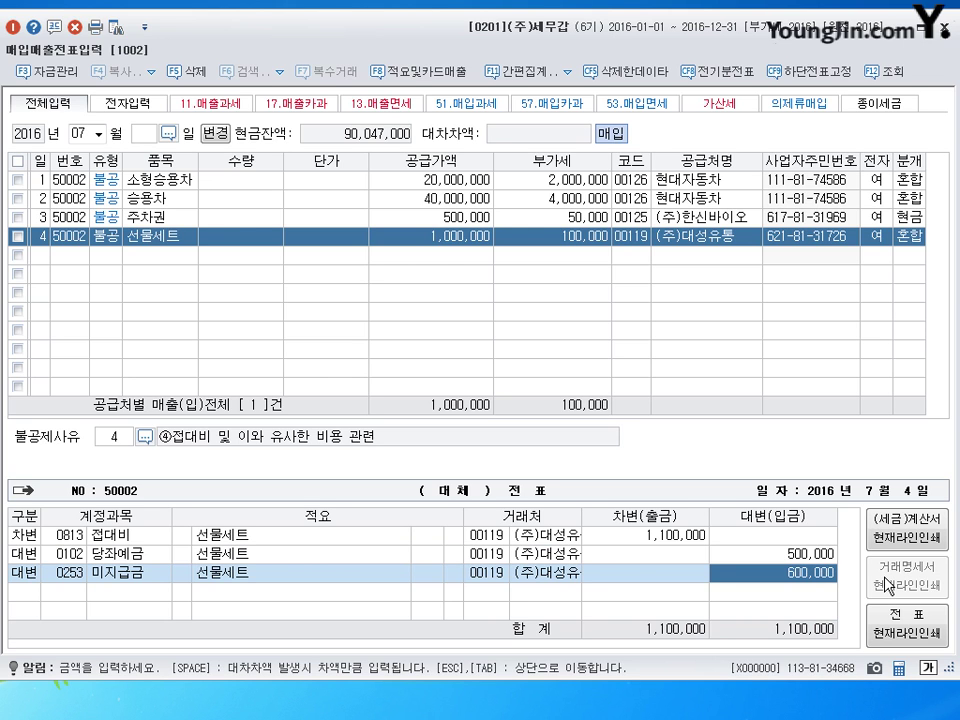
{"action": "key", "text": "Return"}
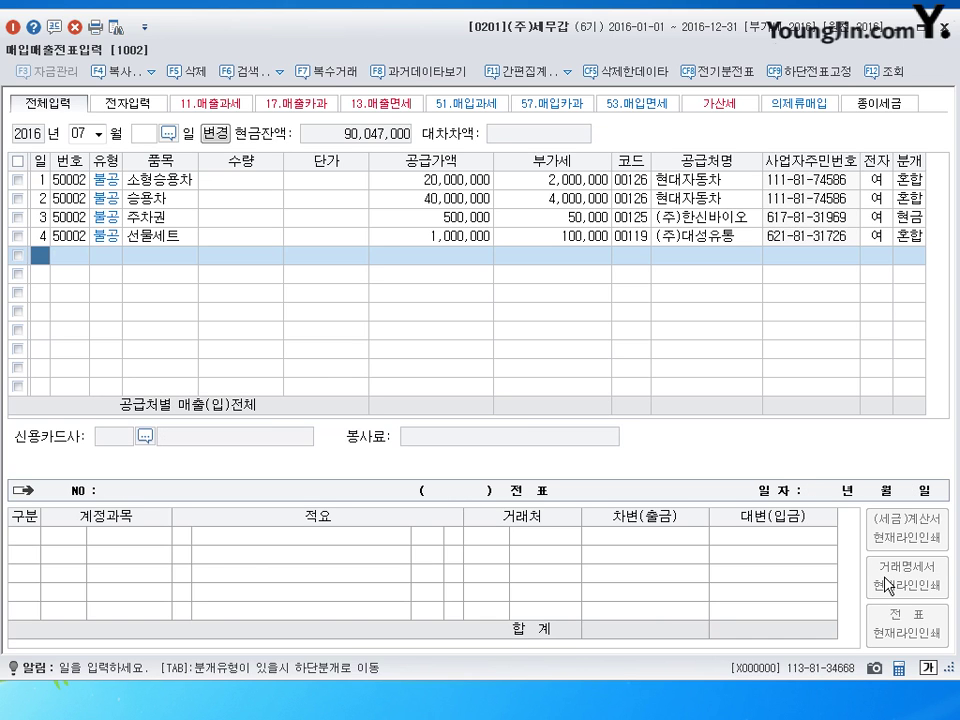
- Start a day 5 purchase entry below the 선물세트 row with VAT type 54 (불공)
{"action": "type", "text": "5"}
{"action": "key", "text": "Return"}
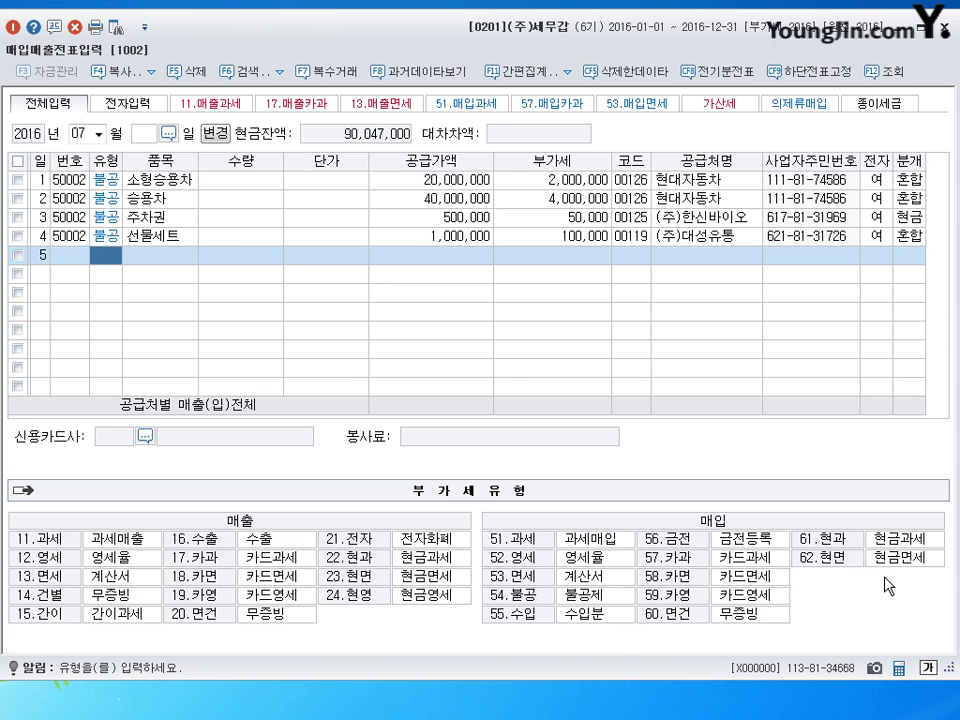
{"action": "type", "text": "54"}
{"action": "key", "text": "Return"}
- Enter 기계장치 as the item of the day 5 purchase with a supply amount of 10,000,000
{"action": "type", "text": "기계장치"}
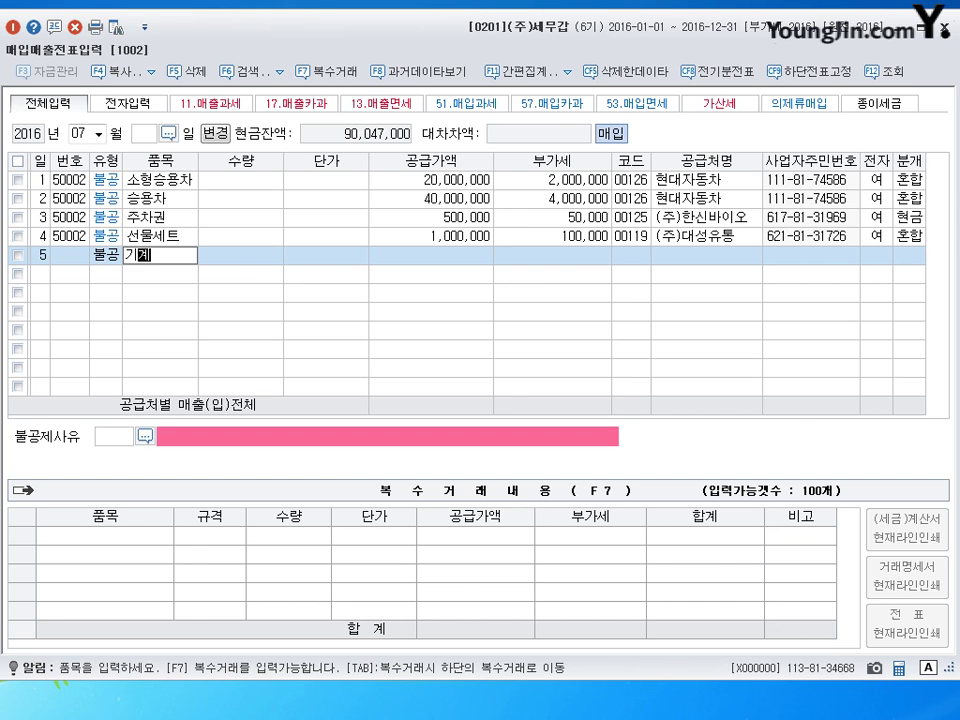
{"action": "key", "text": "Return"}
{"action": "key", "text": "Return"}
{"action": "key", "text": "Return"}
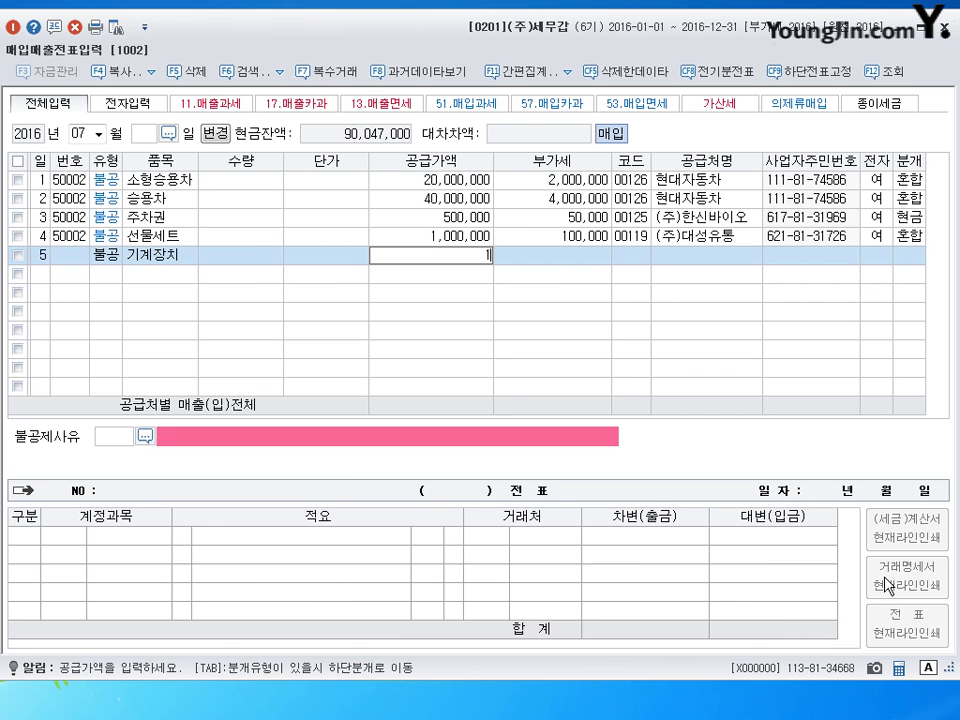
{"action": "type", "text": "10000000"}
{"action": "key", "text": "Return"}
{"action": "key", "text": "Return"}
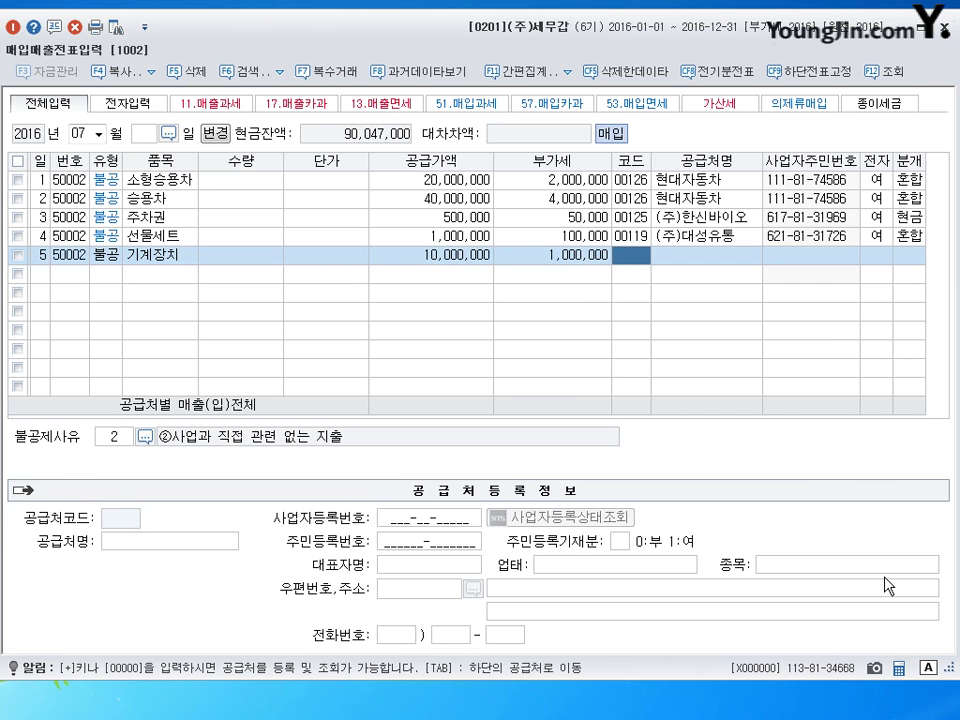
- Set the supplier of the day 5 기계장치 purchase to 00111 (주)우정 and mark it as an electronic invoice (여)
{"action": "type", "text": "우정"}
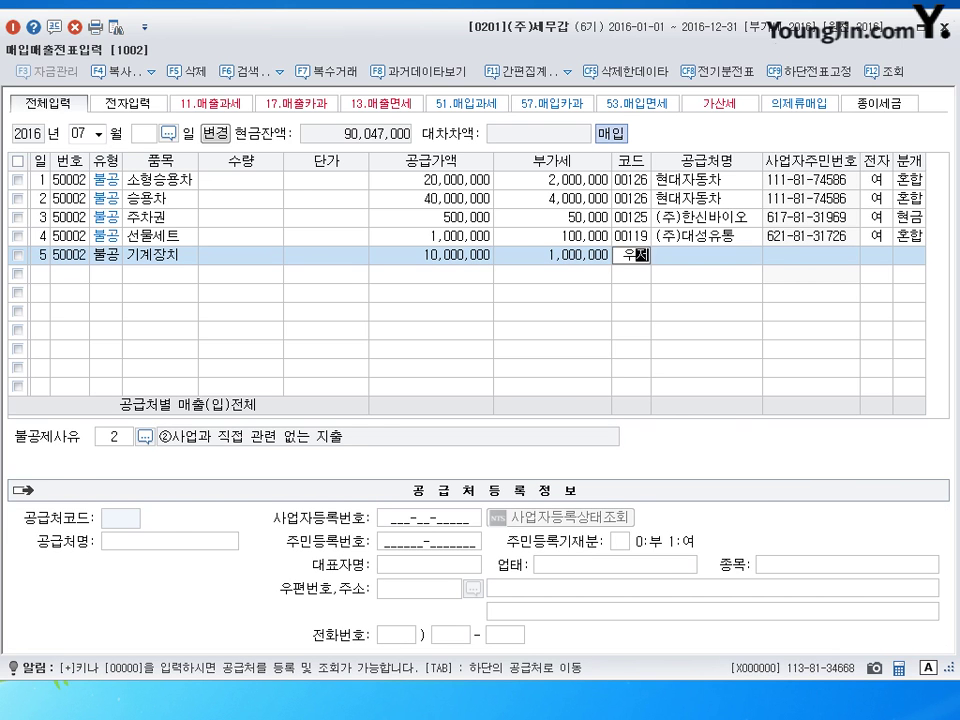
{"action": "key", "text": "Return"}
{"action": "key", "text": "Return"}
{"action": "key", "text": "Return"}
{"action": "type", "text": "111"}
{"action": "key", "text": "Return"}
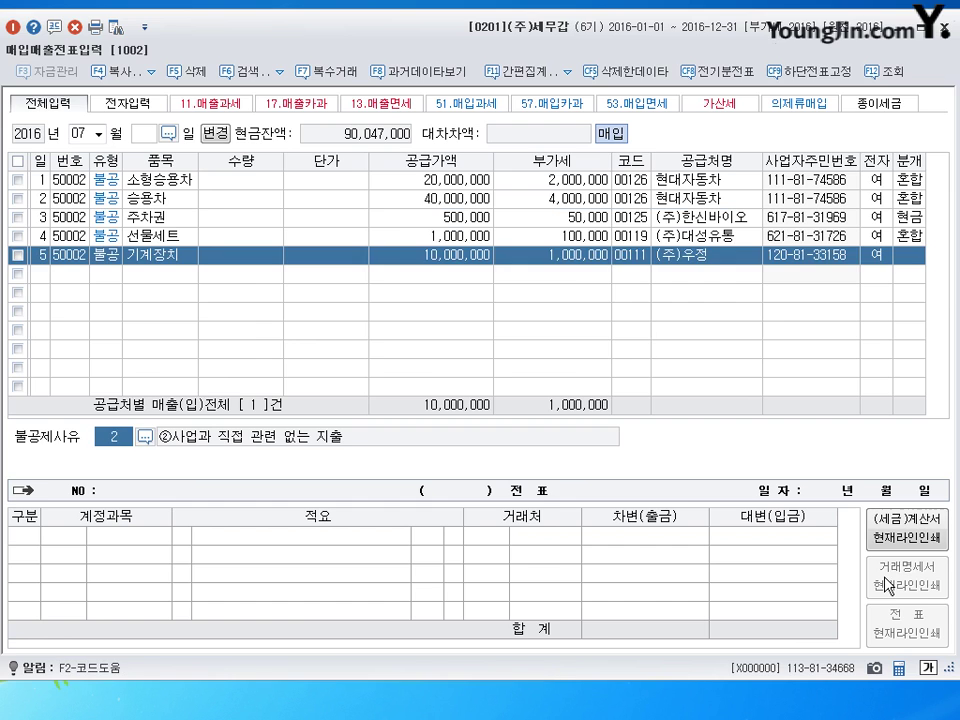
- Set the non-deduction reason of the 기계장치 purchase to 5, 면세사업 관련
{"action": "key", "text": "F2"}
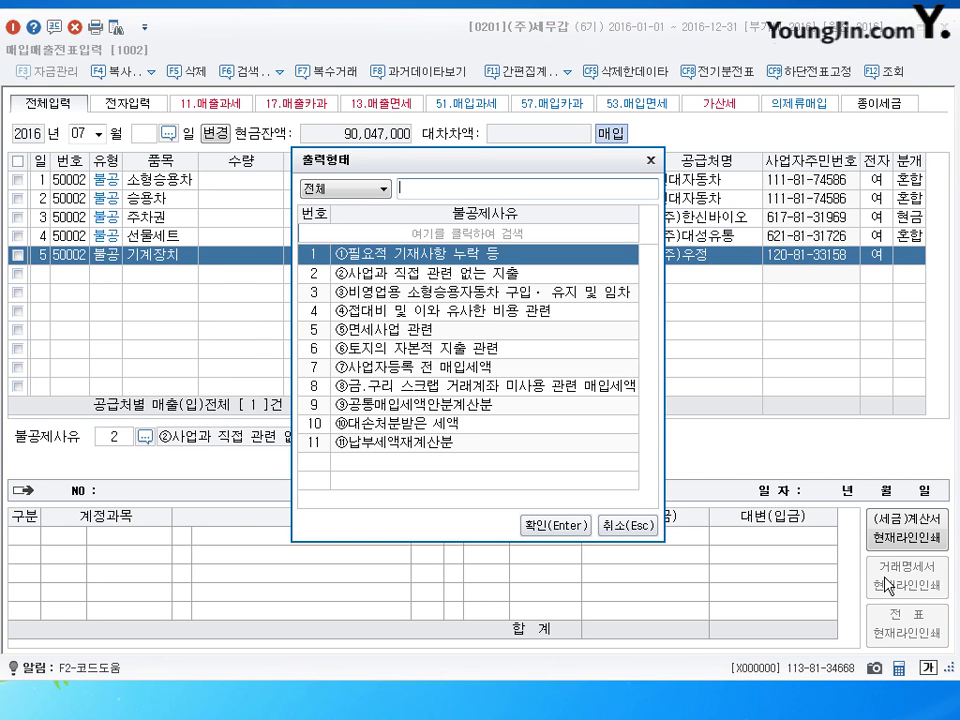
{"action": "key", "text": "Down"}
{"action": "key", "text": "Down"}
{"action": "key", "text": "Down"}
{"action": "key", "text": "Down"}
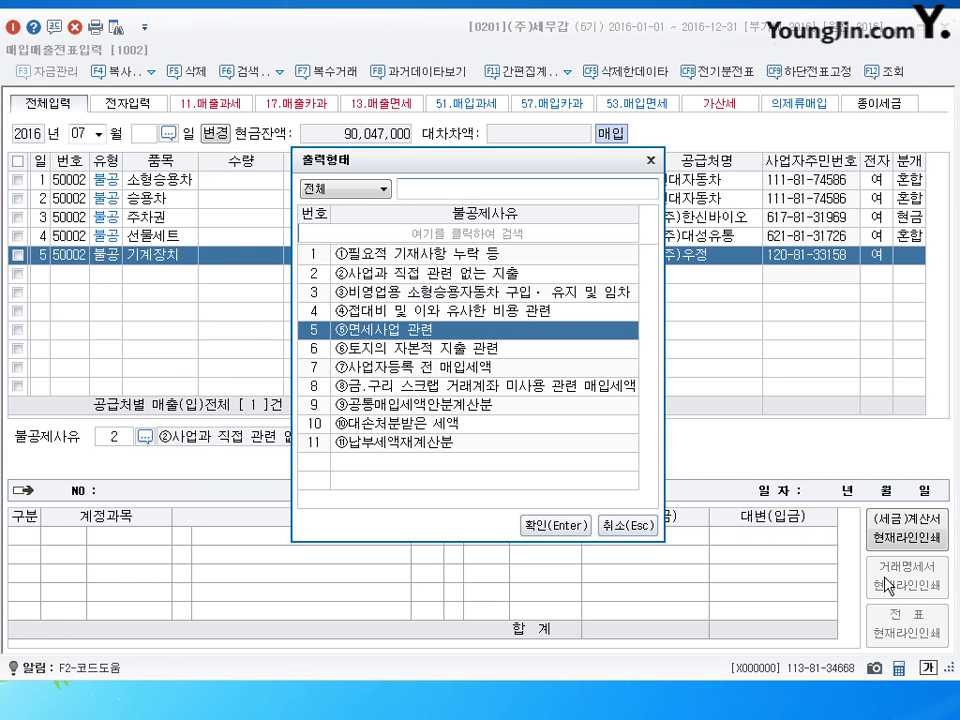
{"action": "key", "text": "Return"}
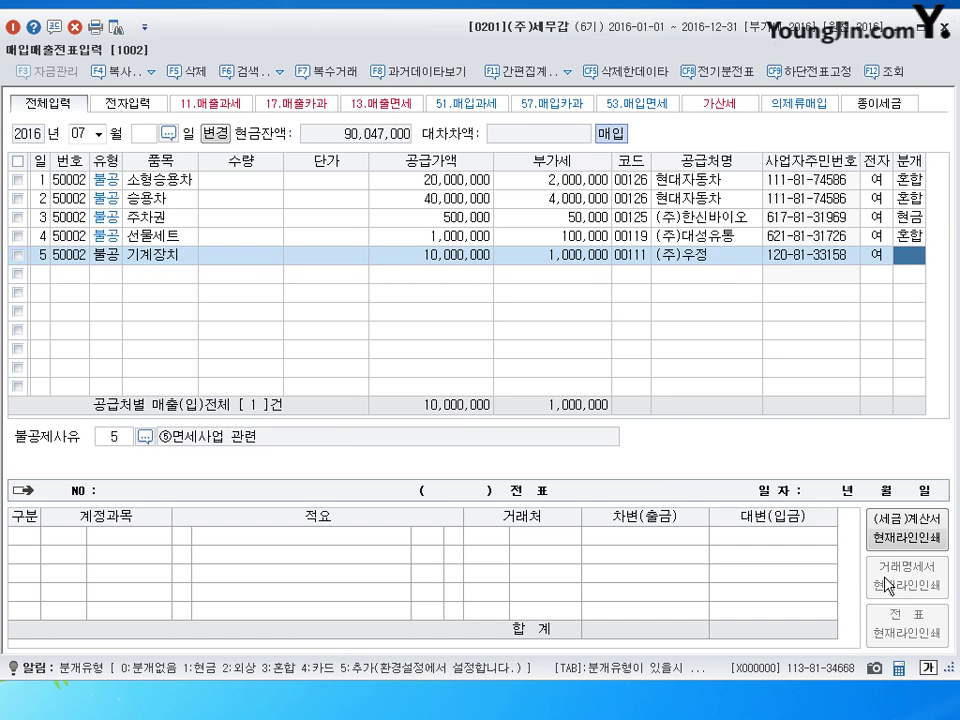
- Set the 기계장치 purchase's journal type to 혼합 and its debit account to 0206 기계장치
{"action": "key", "text": "Return"}
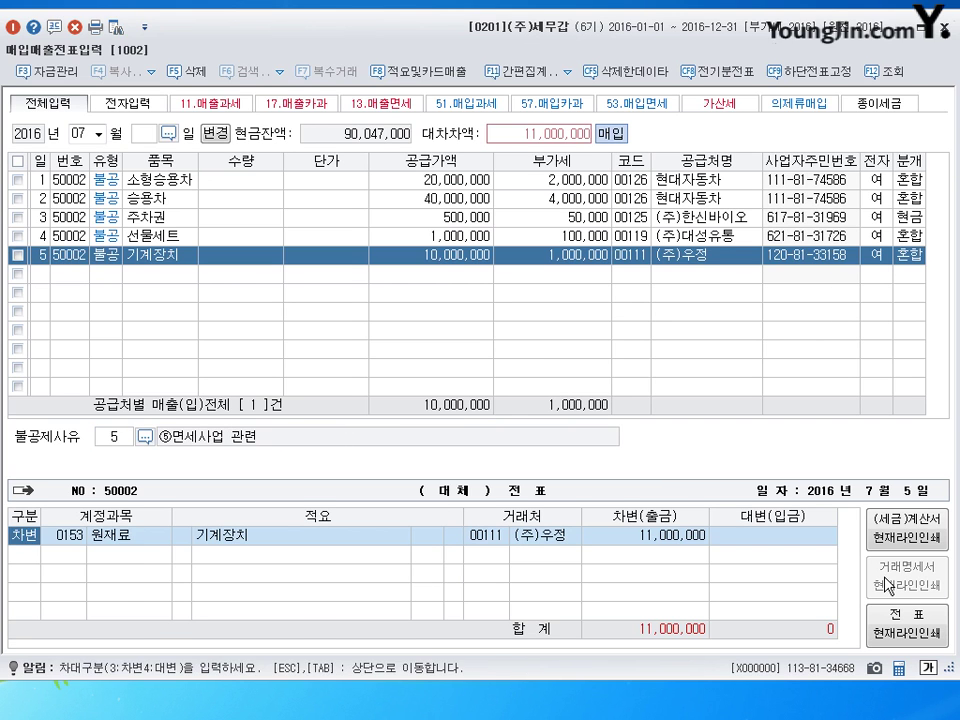
{"action": "key", "text": "Return"}
{"action": "key", "text": "Return"}
- Add a credit line to account 0253 미지급금 for 11,000,000 in the 기계장치 voucher
{"action": "type", "text": "4"}
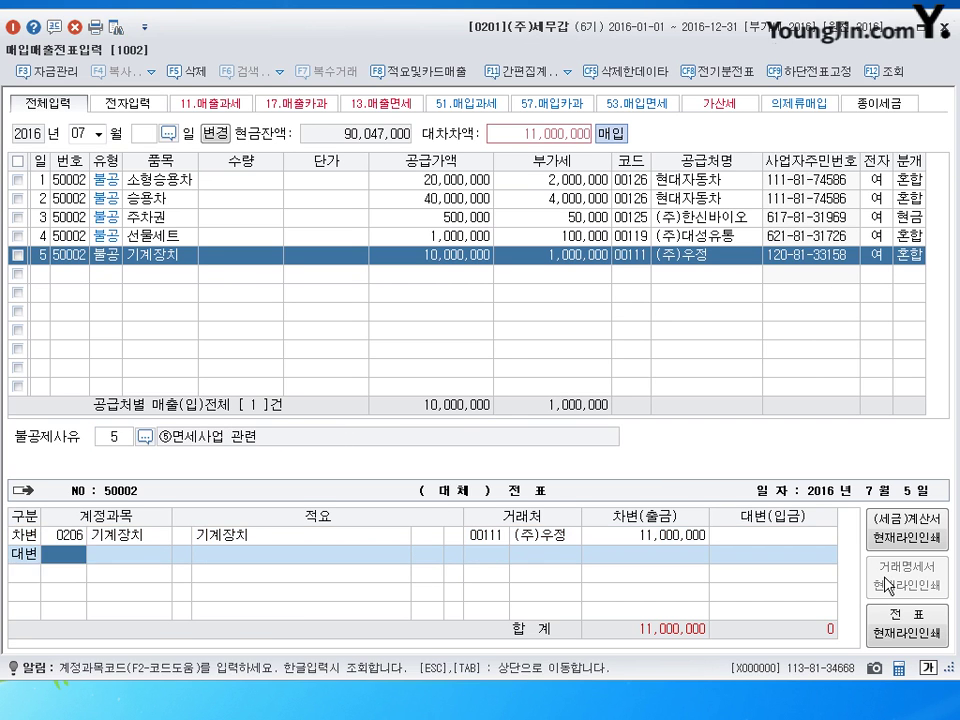
{"action": "type", "text": "253"}
{"action": "key", "text": "Return"}
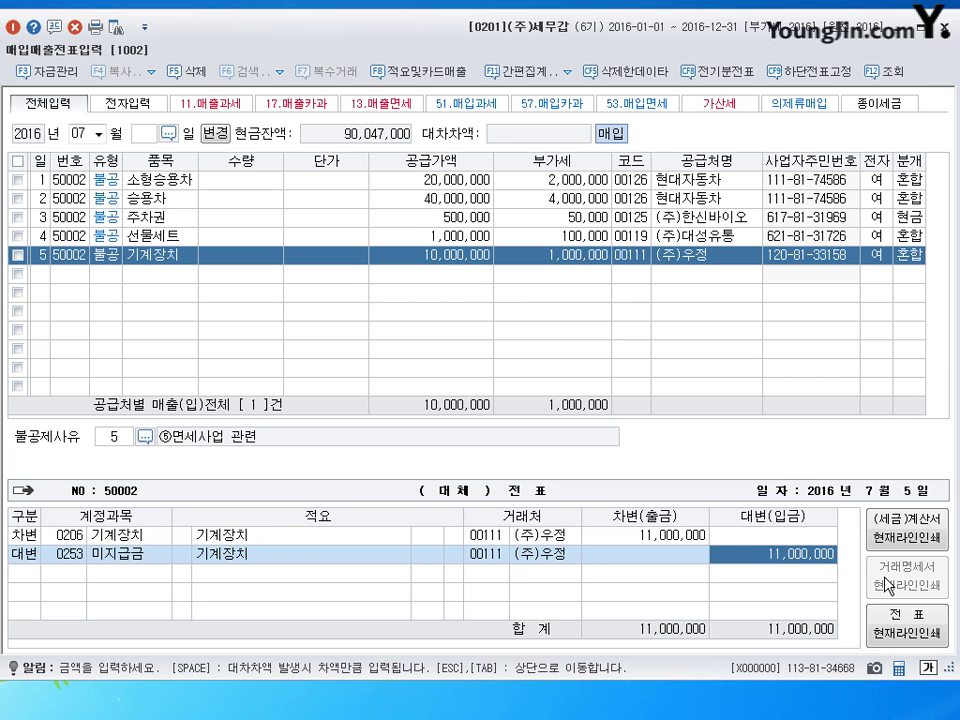
{"action": "key", "text": "Return"}
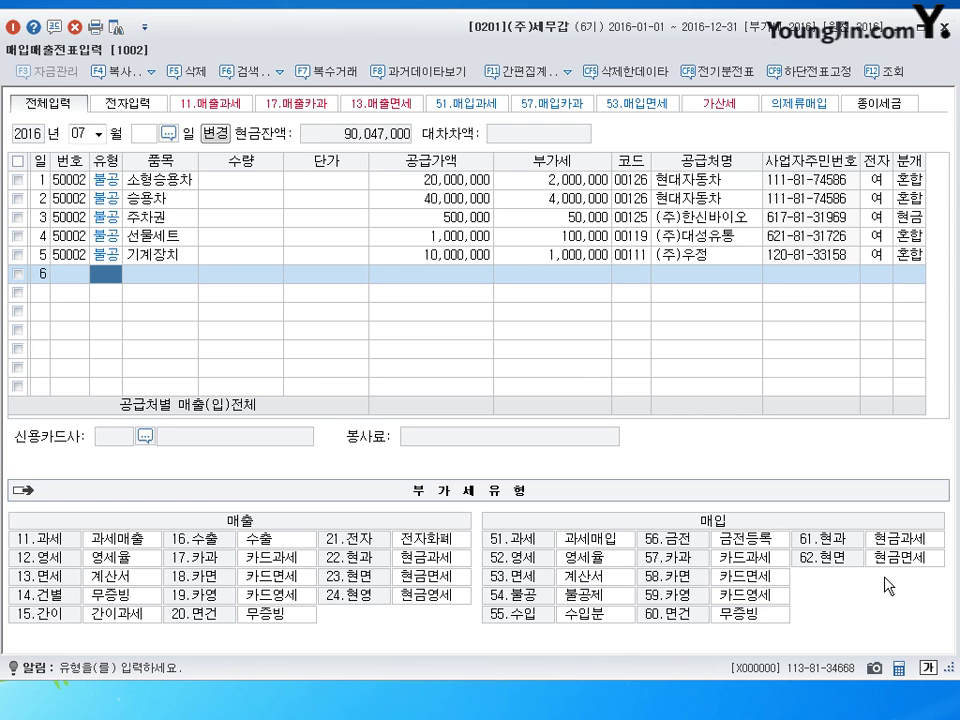
- Enter a day 6 purchase of VAT type 54 (불공) for item 정지및철거비 with a supply amount of 32,000,000
{"action": "type", "text": "54"}
{"action": "key", "text": "Return"}
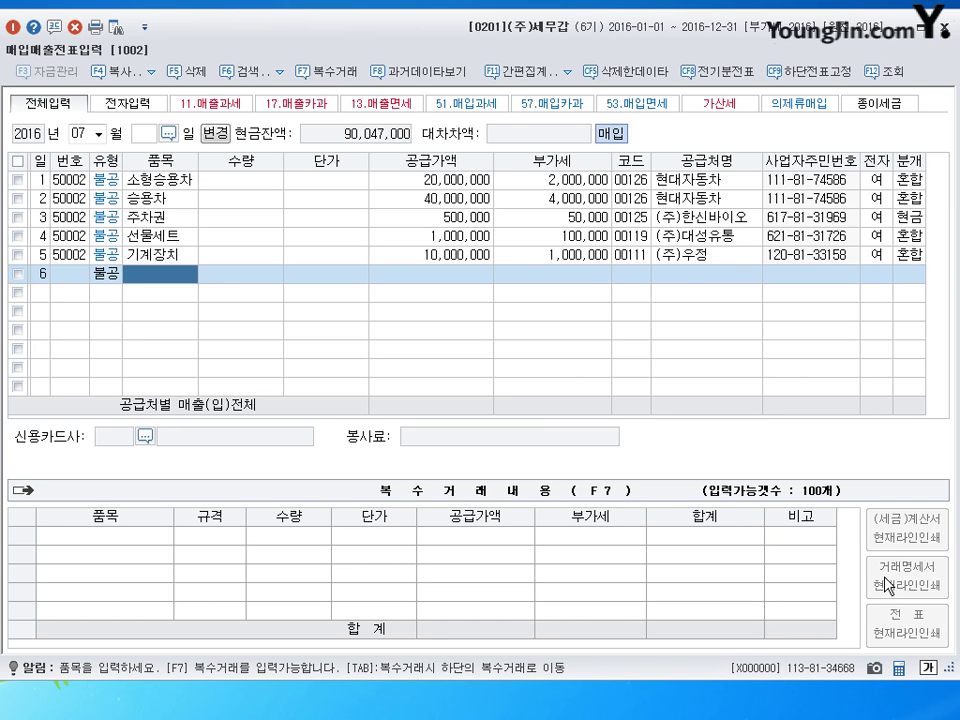
{"action": "type", "text": "정지및"}
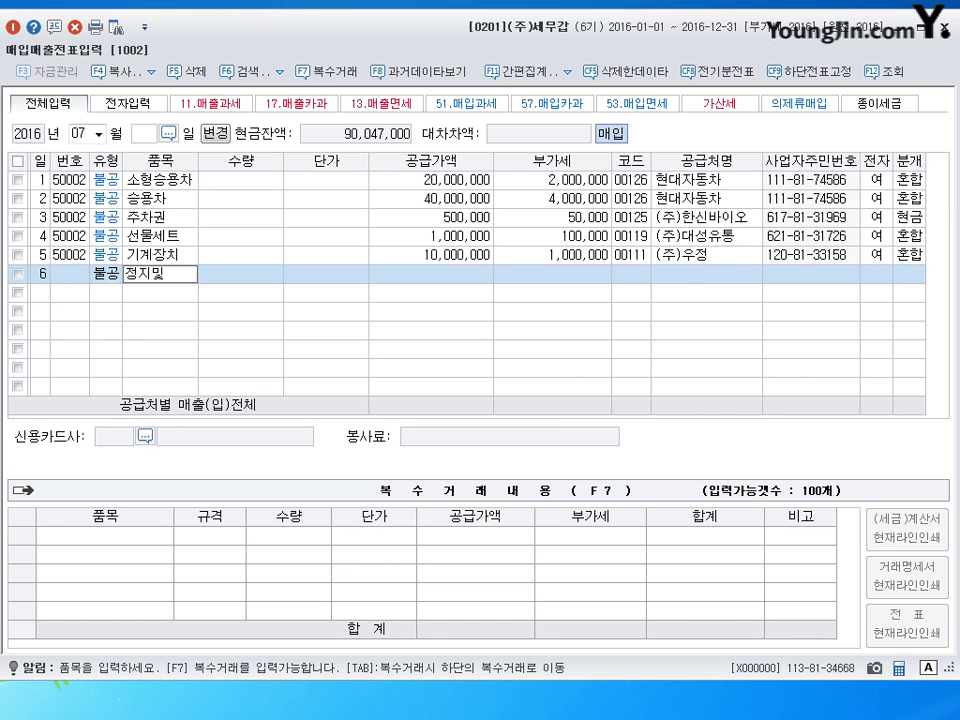
{"action": "type", "text": "철거비"}
{"action": "key", "text": "Return"}
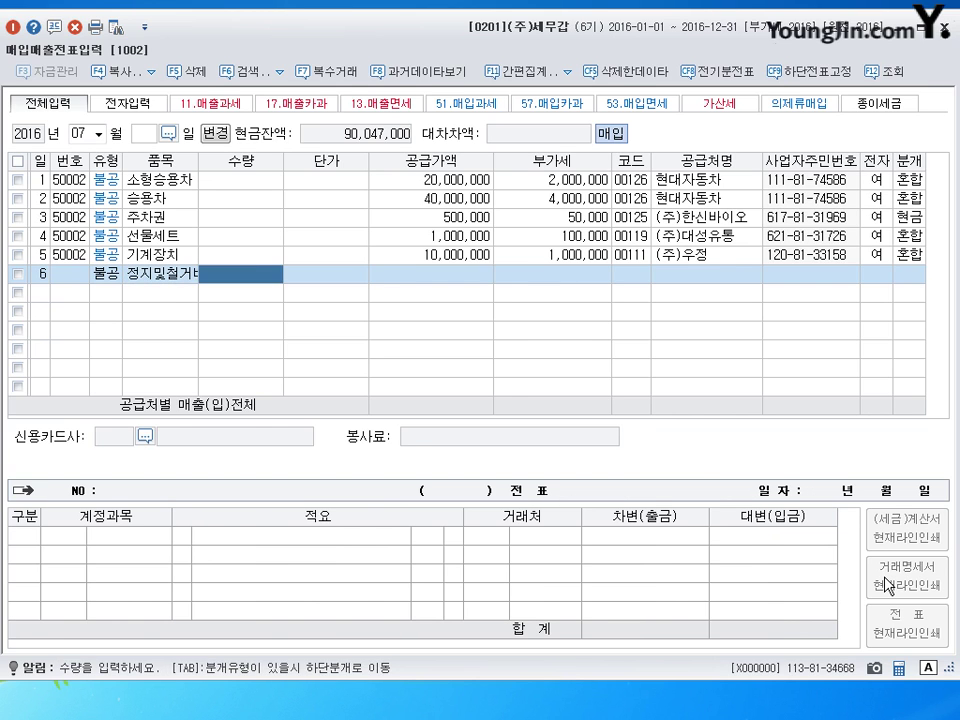
{"action": "key", "text": "Return"}
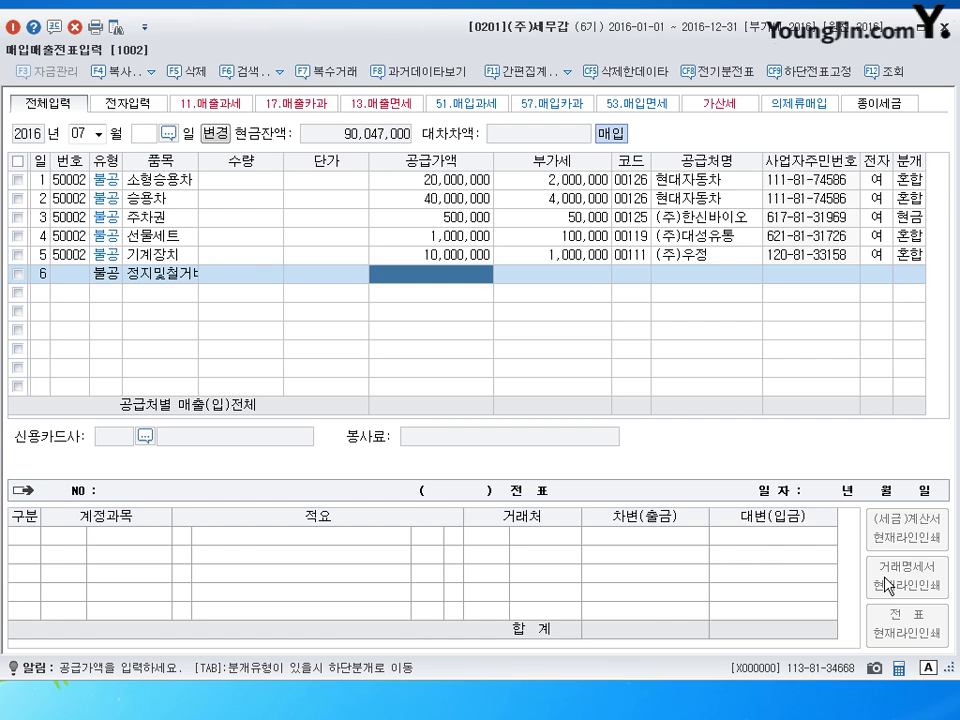
{"action": "type", "text": "32000000"}
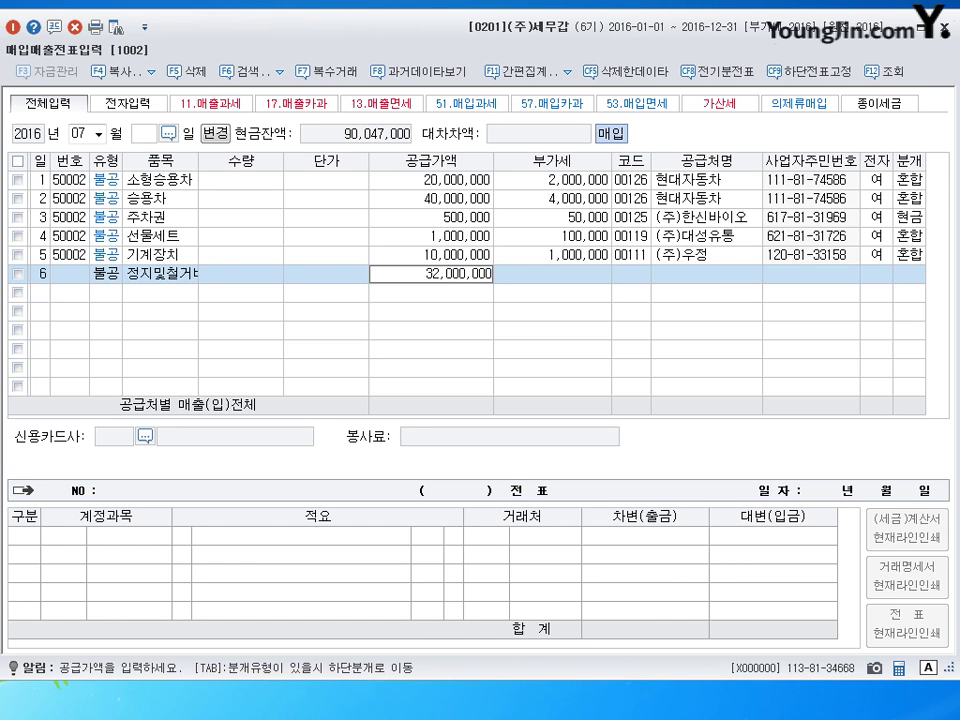
{"action": "key", "text": "Return"}
{"action": "key", "text": "Return"}
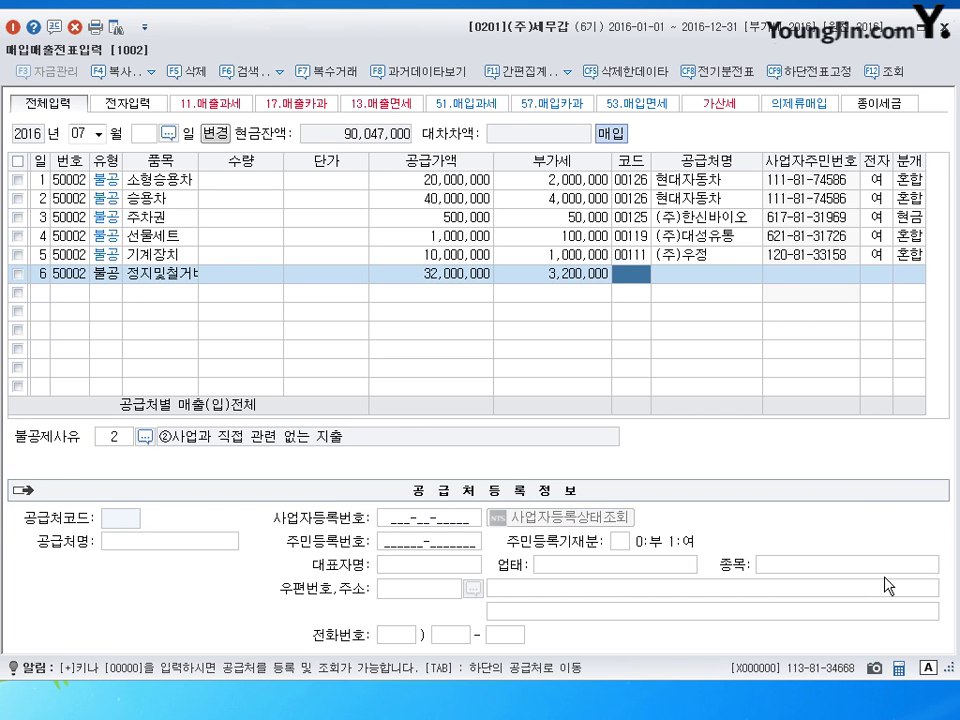
- Set the supplier of the 정지및철거비 purchase to 00127 동명정밀(주) and mark it as an electronic invoice (여)
{"action": "type", "text": "동명"}
{"action": "key", "text": "Return"}
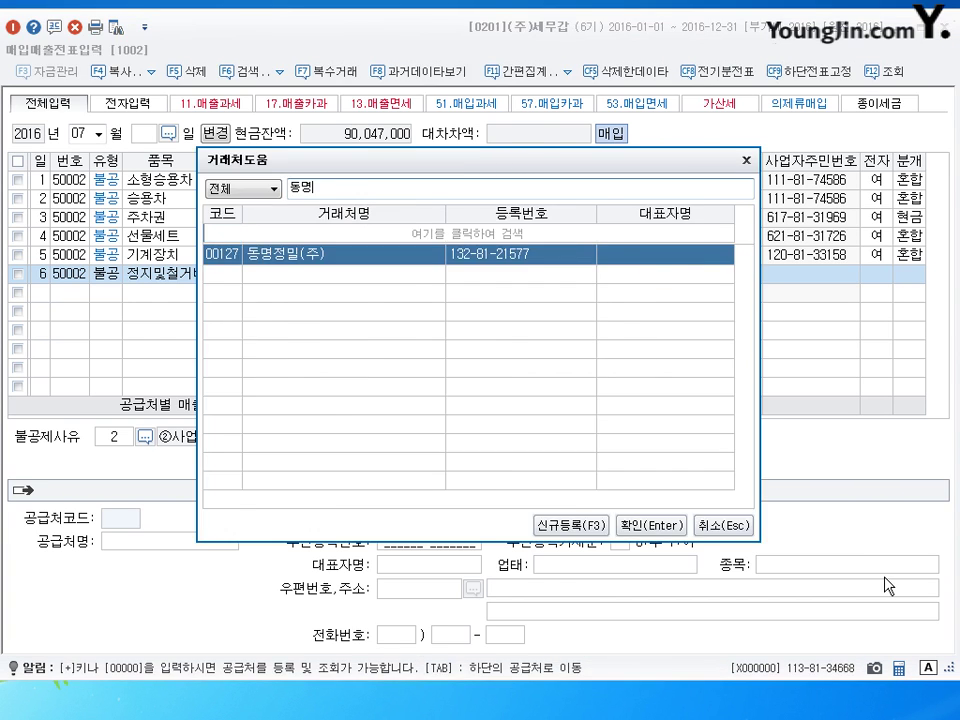
{"action": "key", "text": "Return"}
{"action": "key", "text": "Return"}
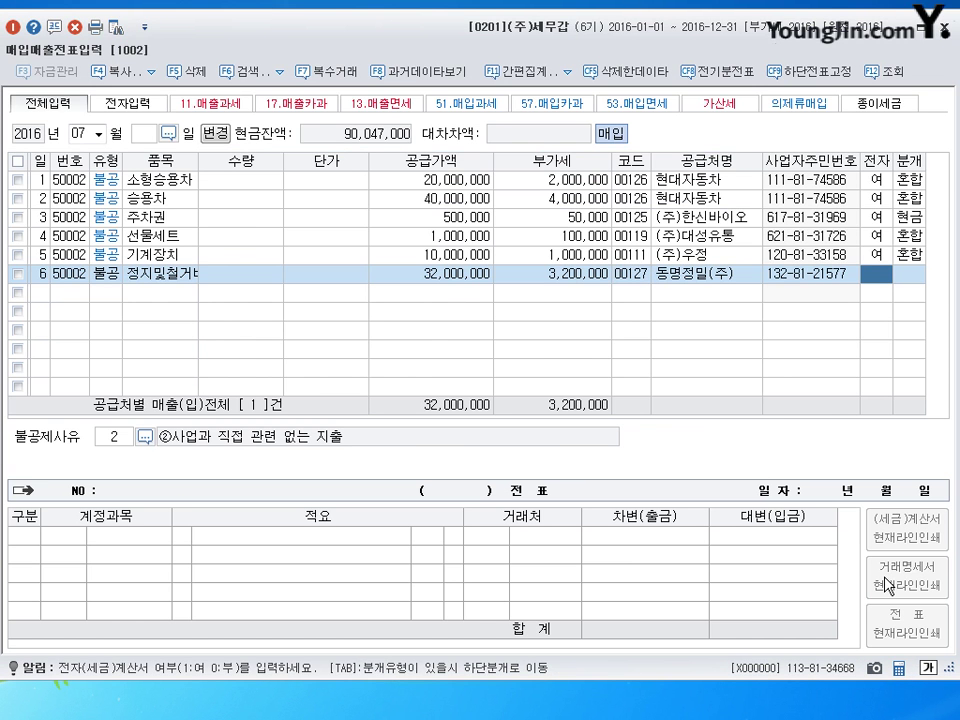
{"action": "type", "text": "1"}
{"action": "key", "text": "Return"}
- Set the non-deduction reason of the 정지및철거비 purchase to 6, 토지의 자본적 지출 관련
{"action": "key", "text": "F2"}
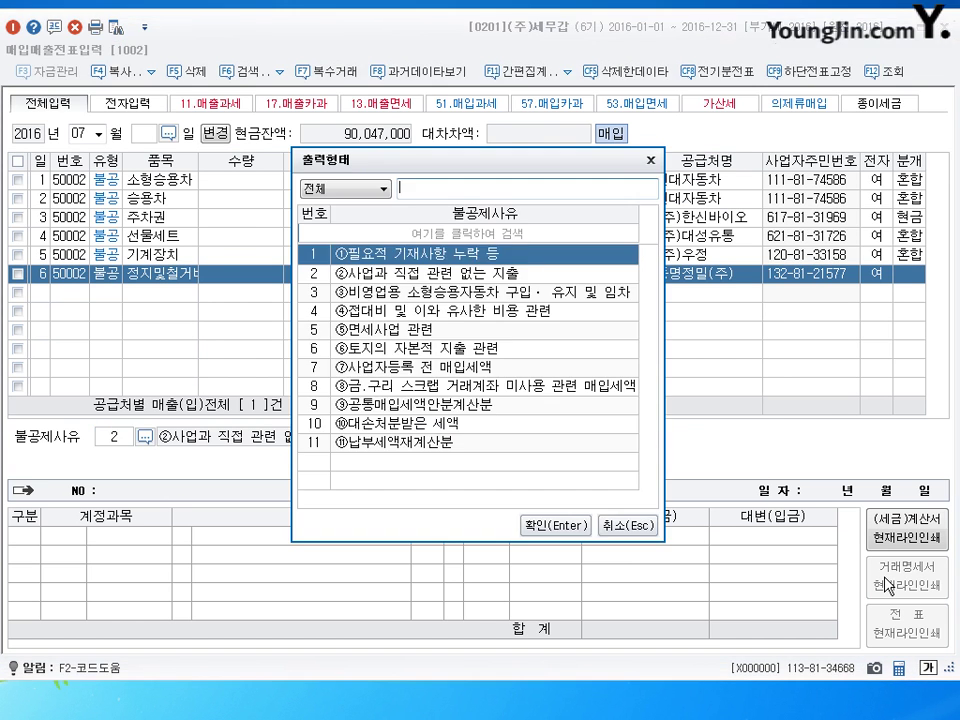
{"action": "key", "text": "Down"}
{"action": "key", "text": "Down"}
{"action": "key", "text": "Down"}
{"action": "key", "text": "Down"}
{"action": "key", "text": "Down"}
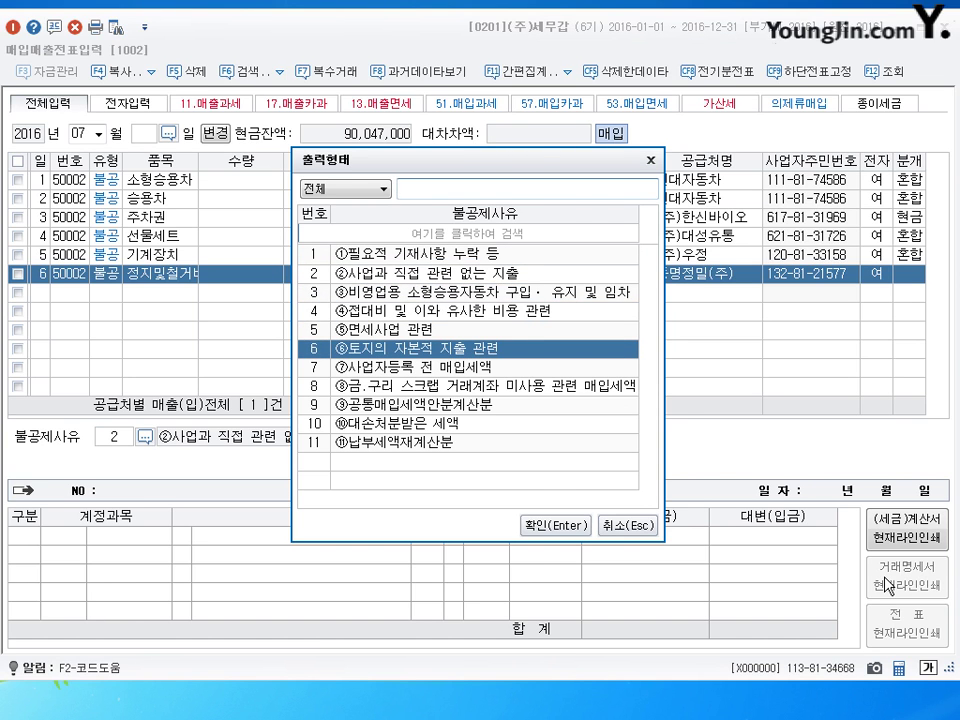
{"action": "key", "text": "Return"}
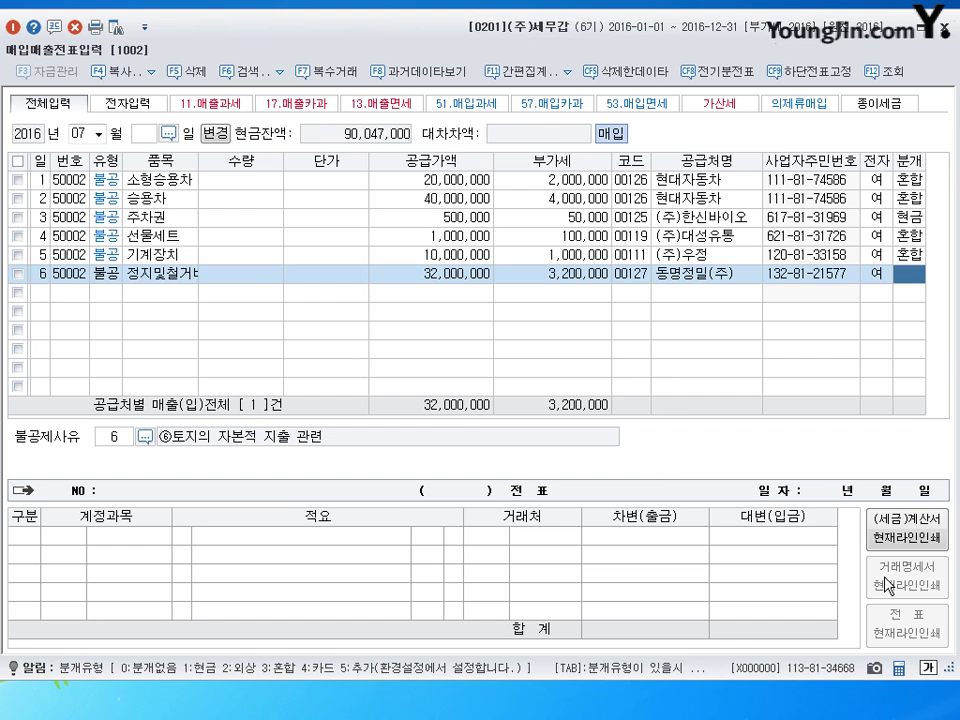
- Journalize the 정지및철거비 purchase as 혼합, debiting 0201 토지 and crediting 0103 보통예금 for 35,200,000
{"action": "type", "text": "3"}
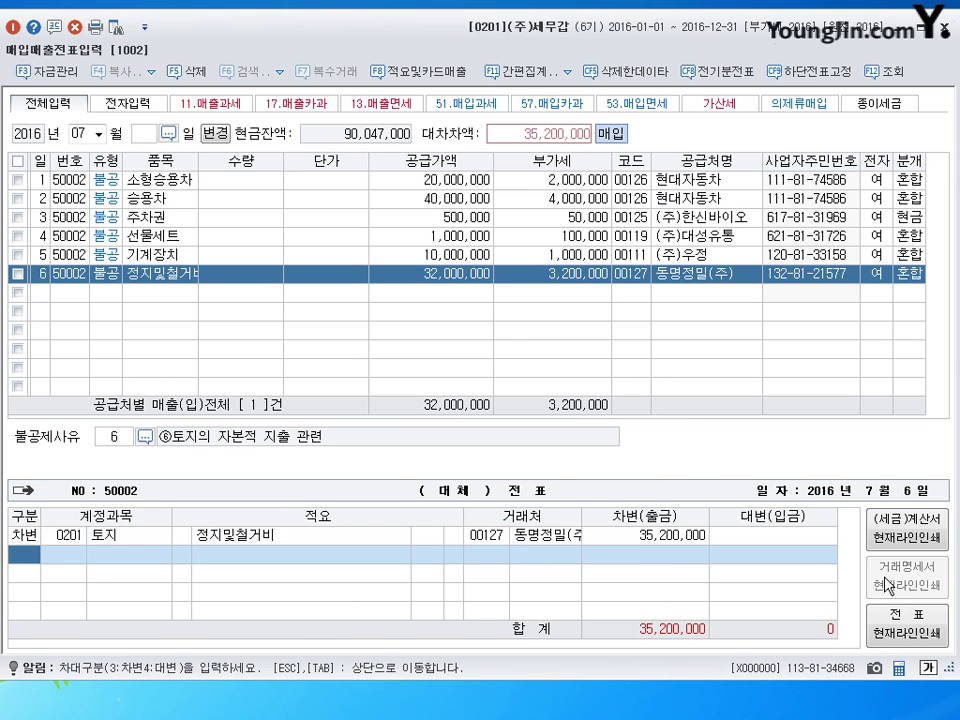
{"action": "type", "text": "4"}
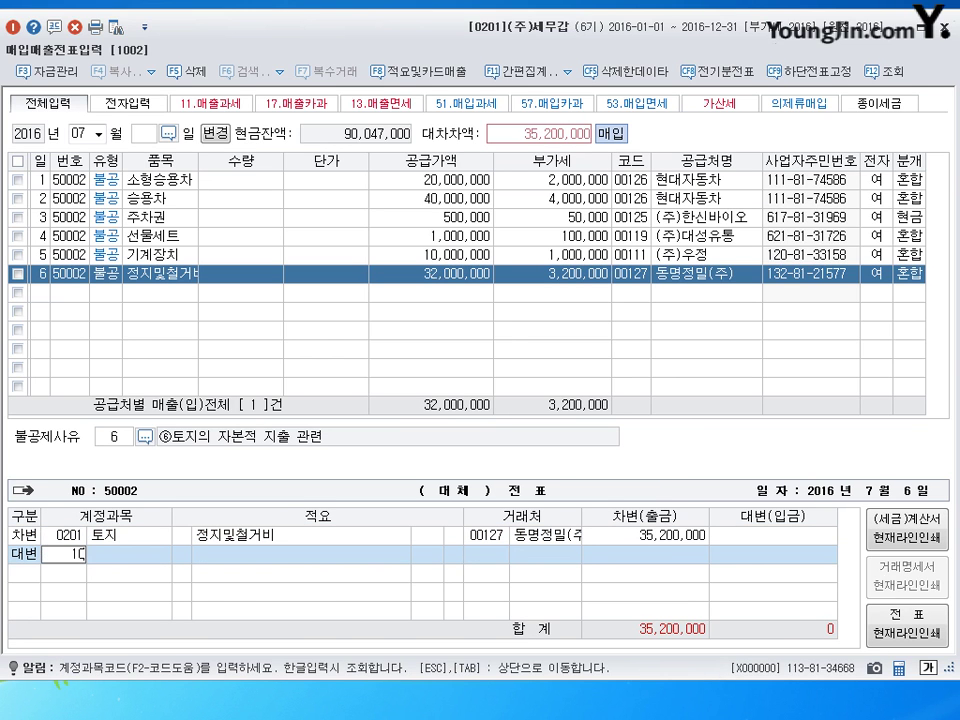
{"action": "type", "text": "103"}
{"action": "key", "text": "Return"}
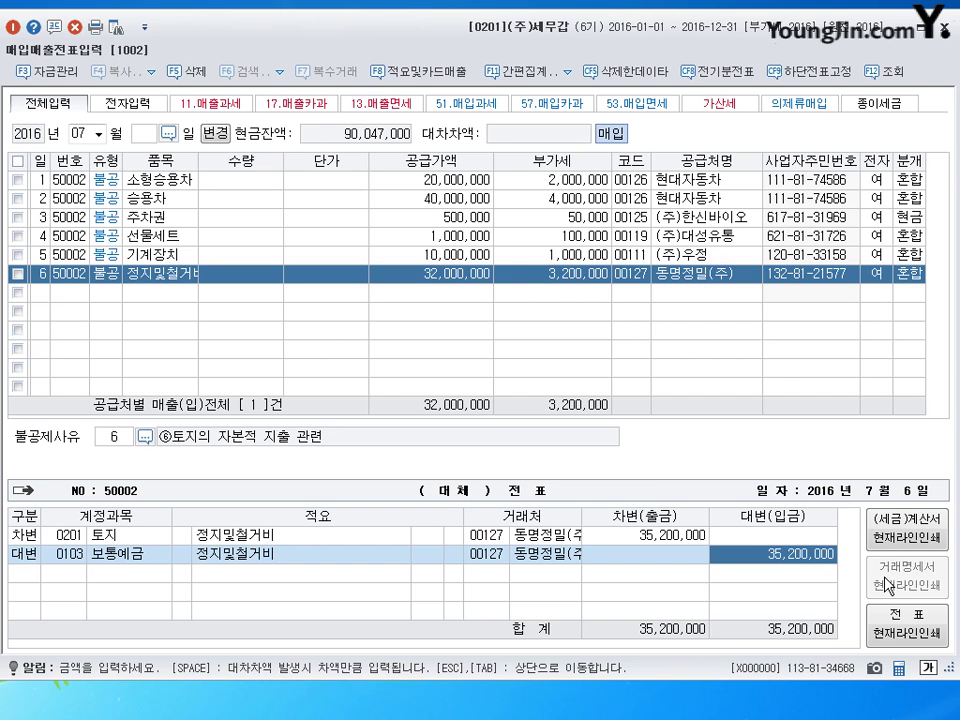
{"action": "key", "text": "Return"}
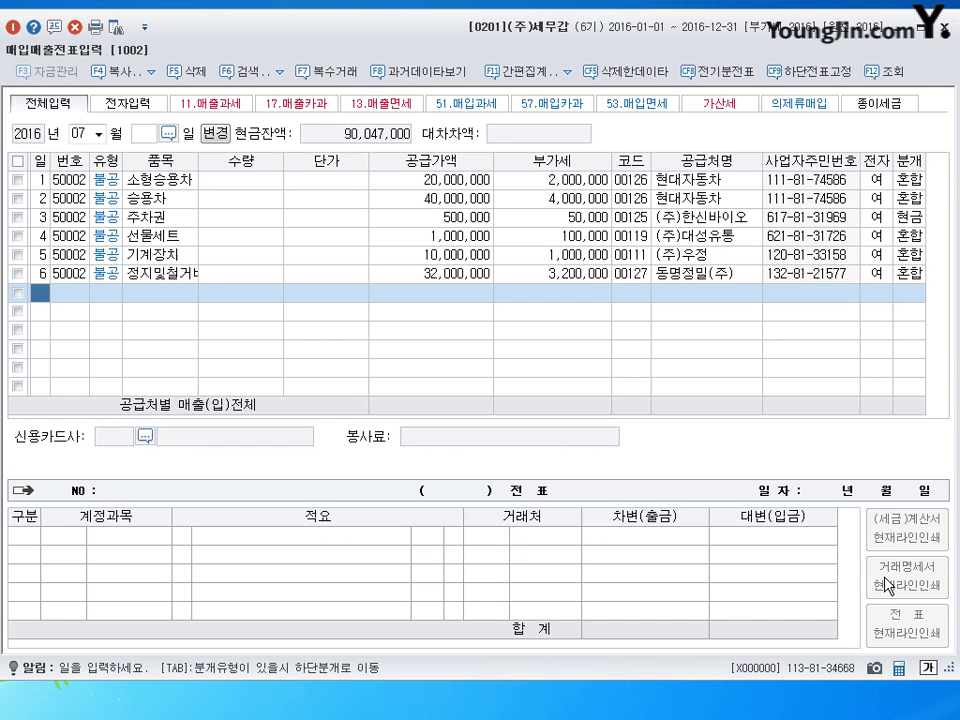
- Switch the voucher entry to August 2016 and start a day 1 purchase with VAT type 55 (수입)
{"action": "type", "text": "8"}
{"action": "key", "text": "Return"}
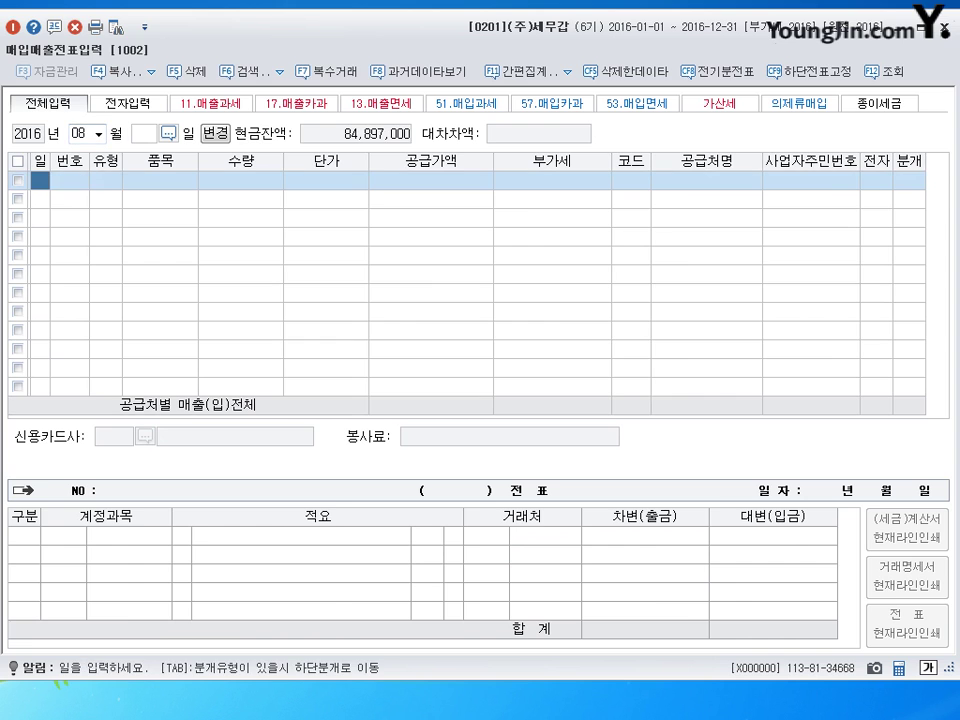
{"action": "key", "text": "Return"}
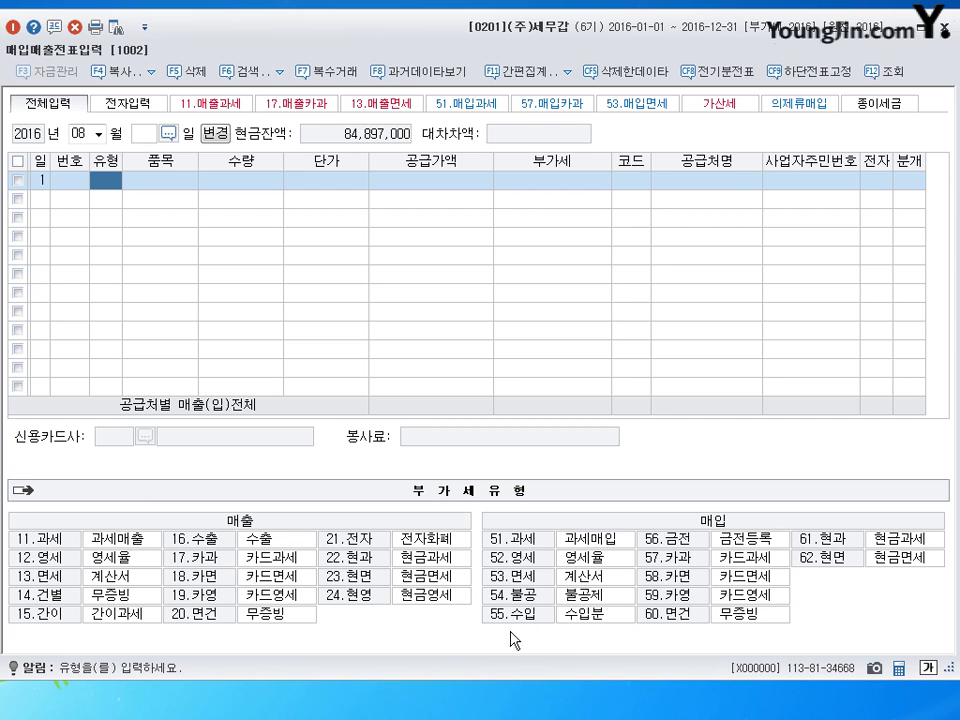
{"action": "type", "text": "55"}
{"action": "key", "text": "Return"}
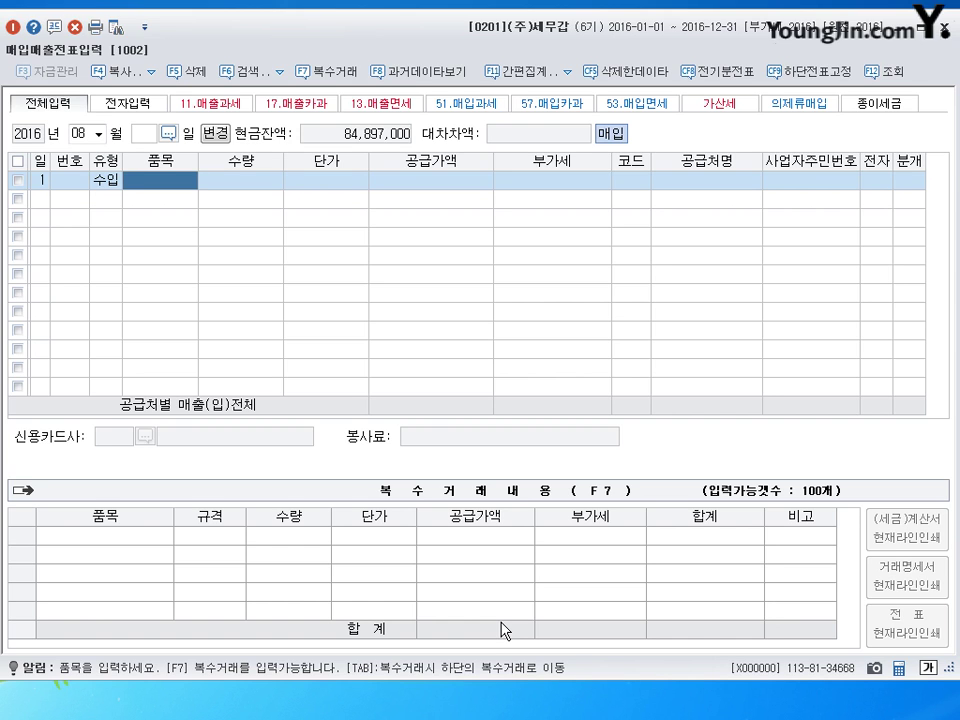
{"action": "key", "text": "shift+Tab"}
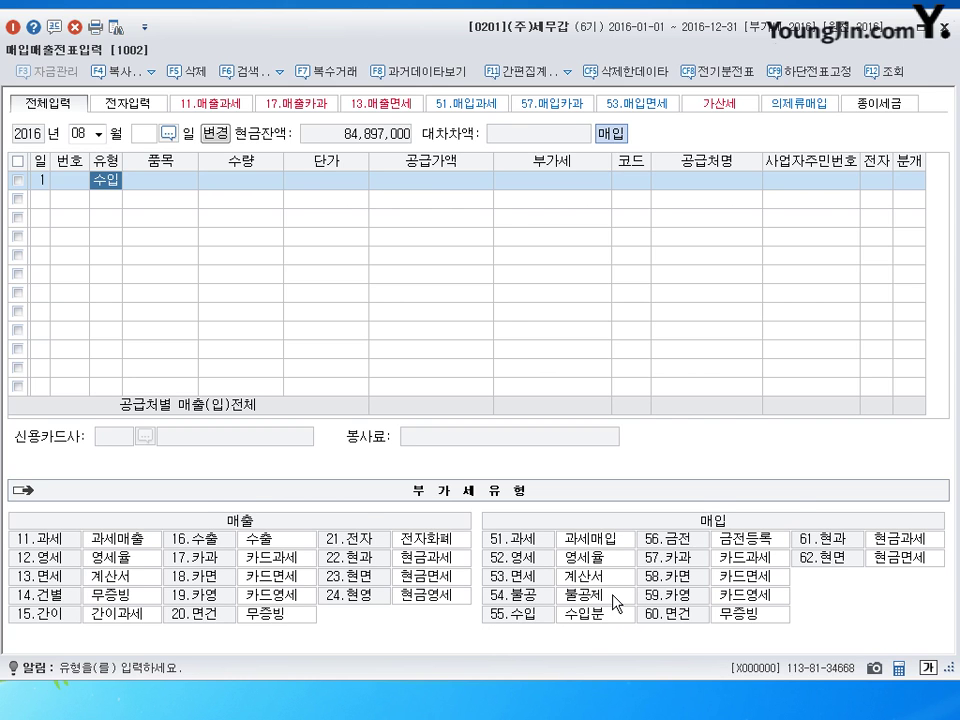
{"action": "key", "text": "Return"}
{"action": "key", "text": "shift+Tab"}
{"action": "key", "text": "Return"}
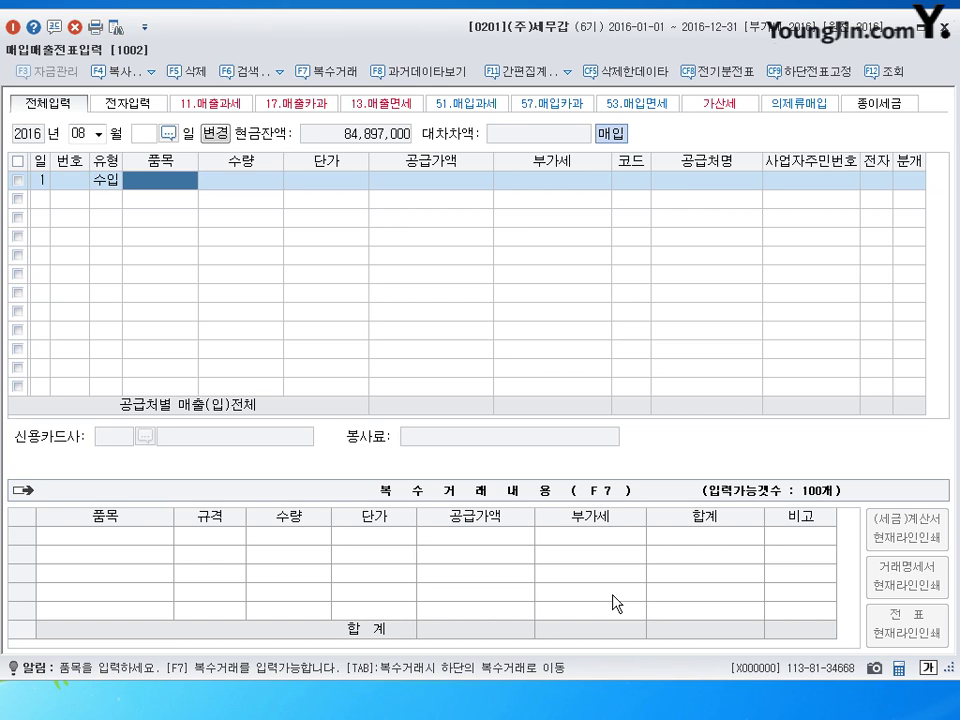
- Enter 기계부품 as the item of the day 1 import purchase with a supply amount of 15,500,000
{"action": "type", "text": "기계부품"}
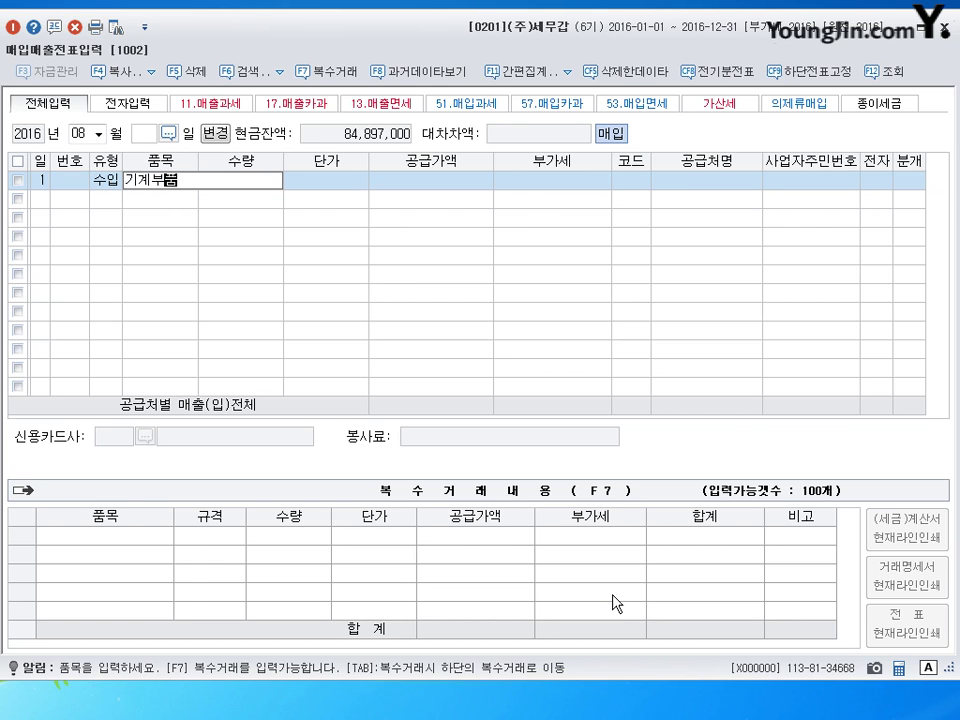
{"action": "key", "text": "Return"}
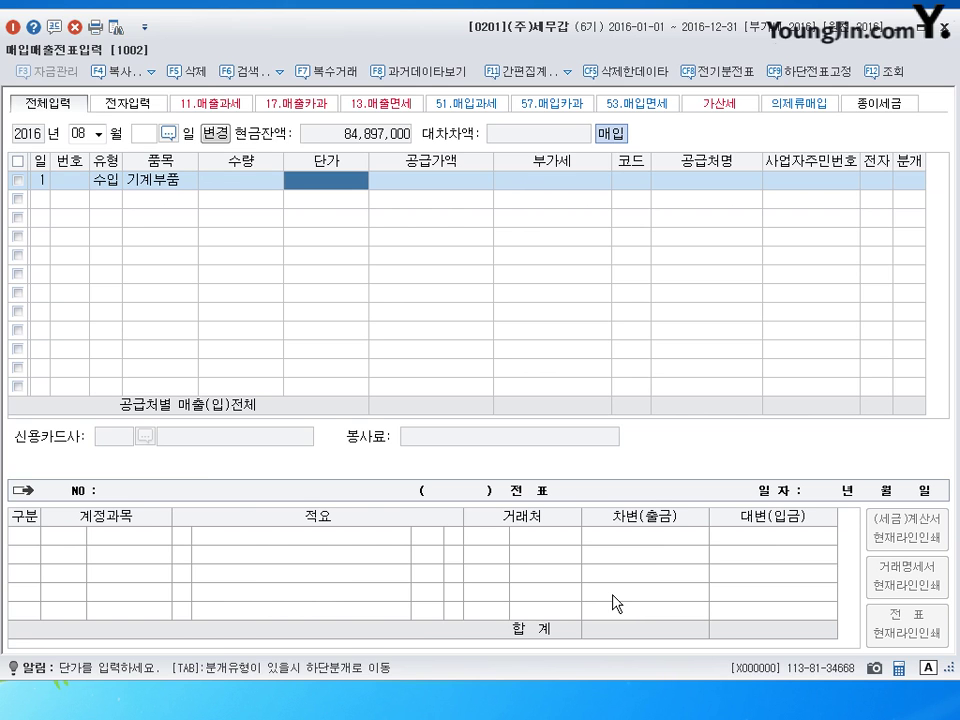
{"action": "key", "text": "Return"}
{"action": "type", "text": "15,500"}
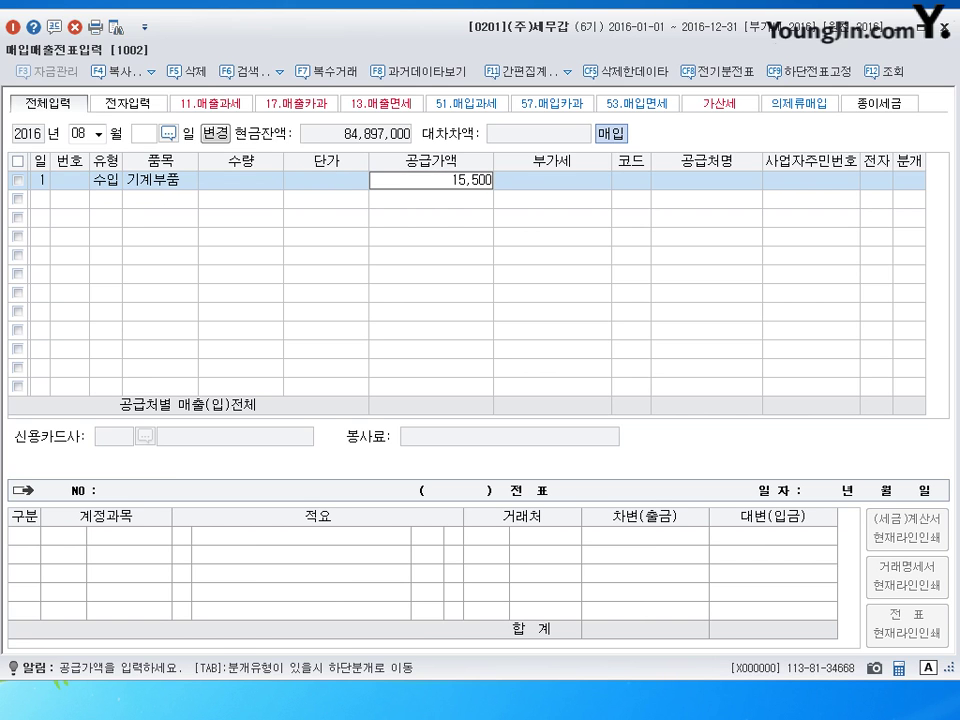
{"action": "type", "text": ",000"}
{"action": "key", "text": "Return"}
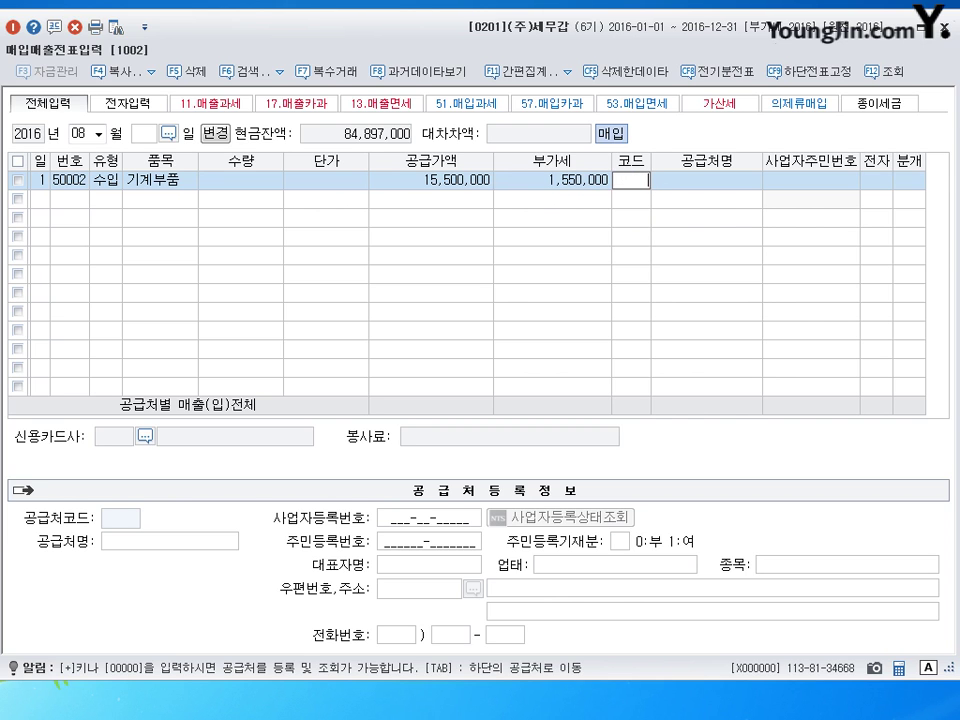
- Set the supplier of the 기계부품 purchase to 00105 인천세관 and mark it as an electronic invoice (여)
{"action": "type", "text": "인천"}
{"action": "key", "text": "Return"}
{"action": "key", "text": "Return"}
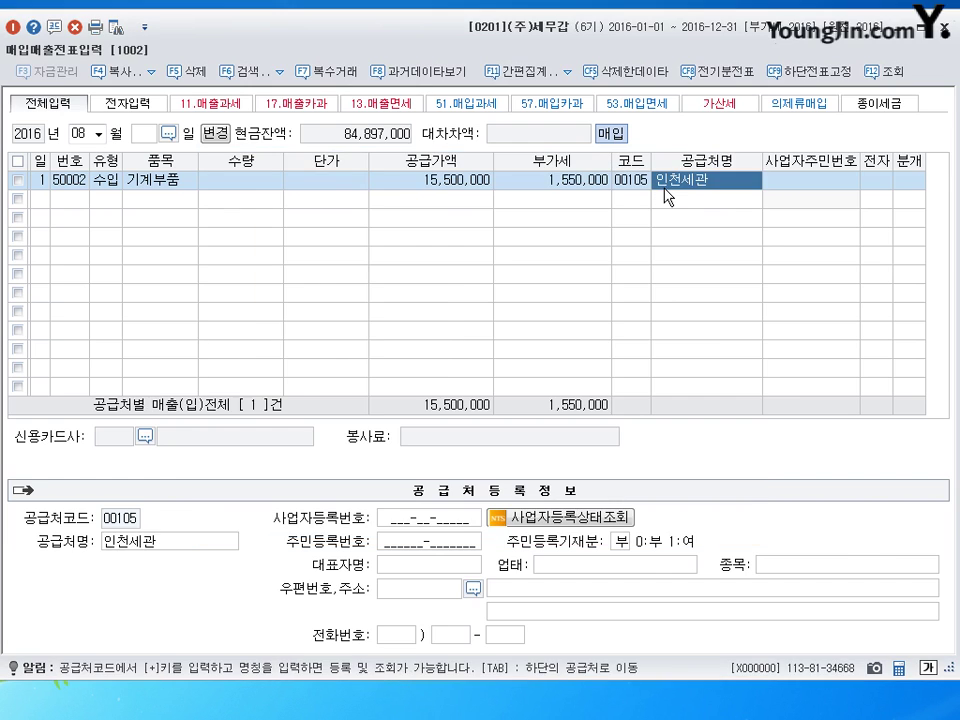
{"action": "key", "text": "Return"}
{"action": "type", "text": "1"}
{"action": "key", "text": "Return"}
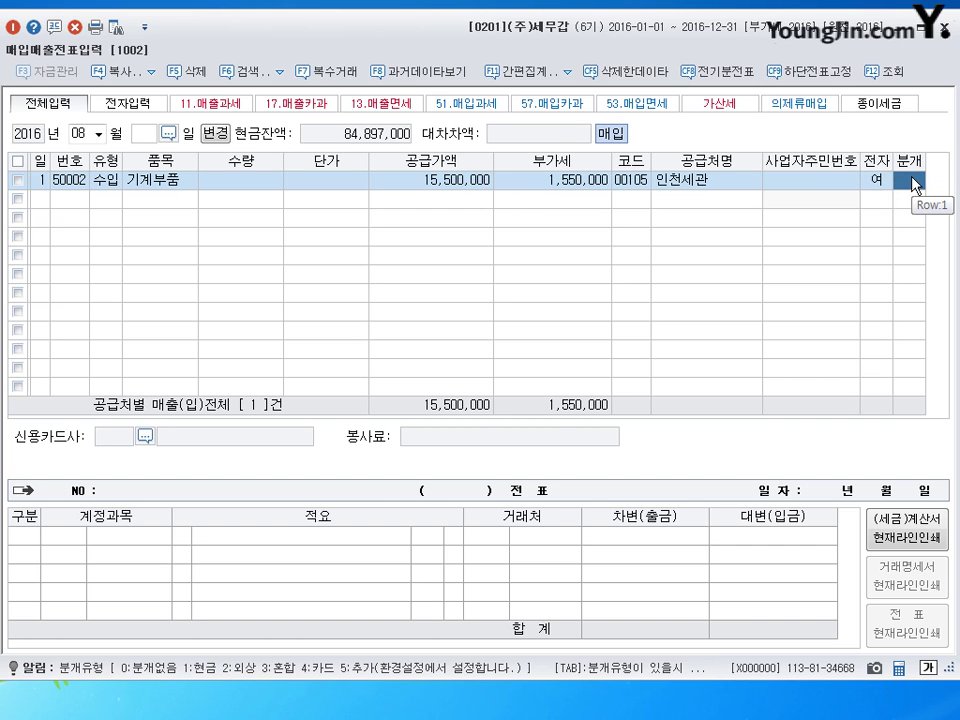
- Journalize the 기계부품 import purchase as 혼합, crediting 0103 보통예금 for 1,550,000 against the 부가세대급금 debit
{"action": "type", "text": "3"}
{"action": "key", "text": "Return"}
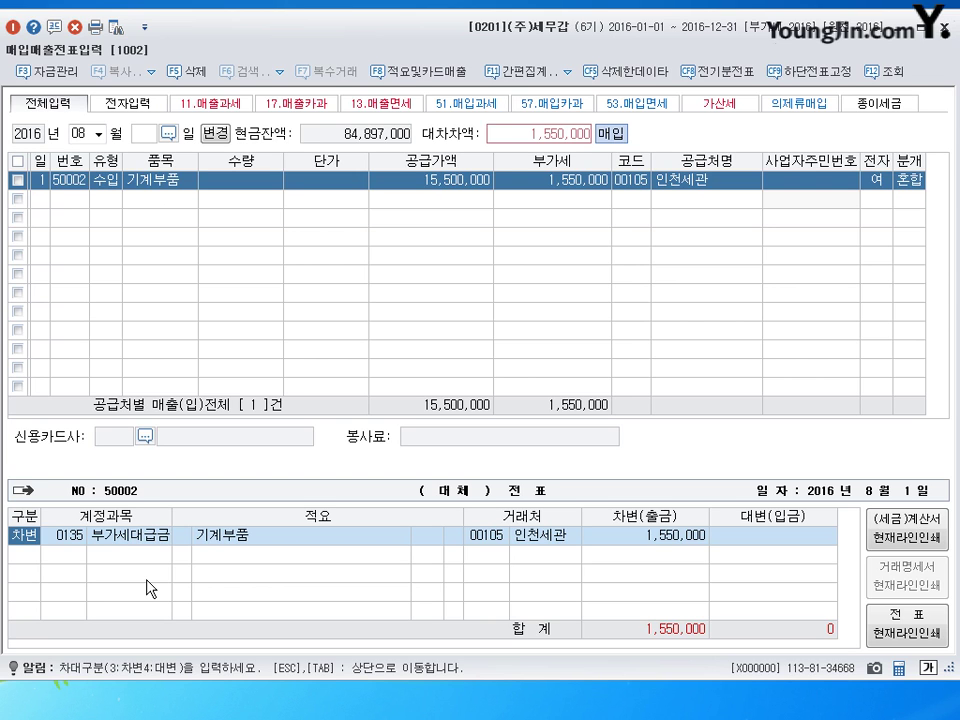
{"action": "key", "text": "Return"}
{"action": "key", "text": "Return"}
{"action": "key", "text": "Return"}
{"action": "key", "text": "Return"}
{"action": "key", "text": "Return"}
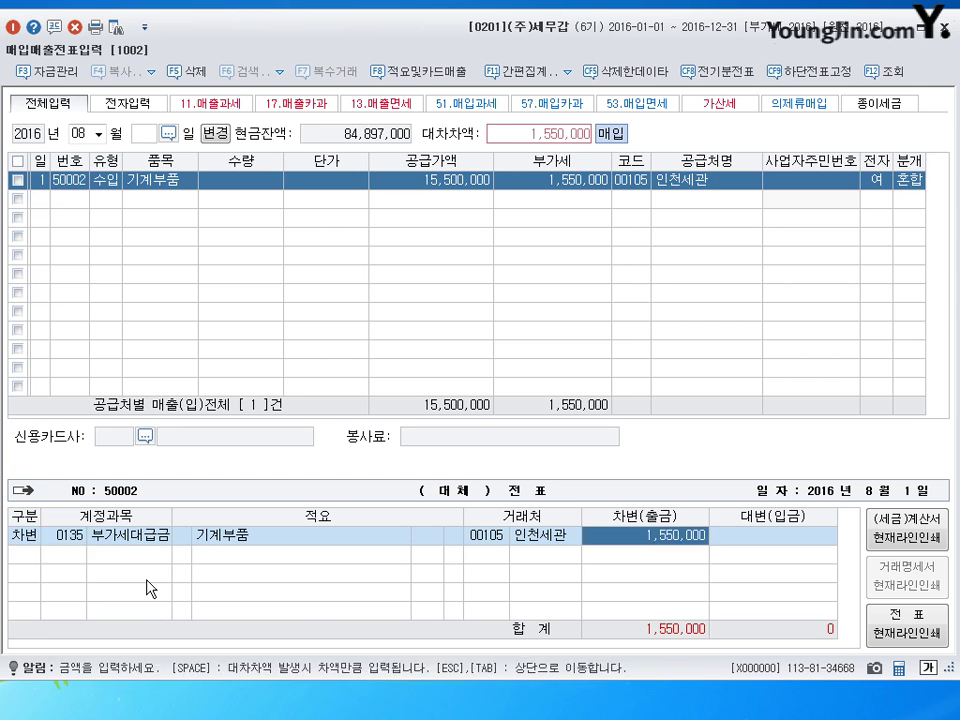
{"action": "type", "text": "4"}
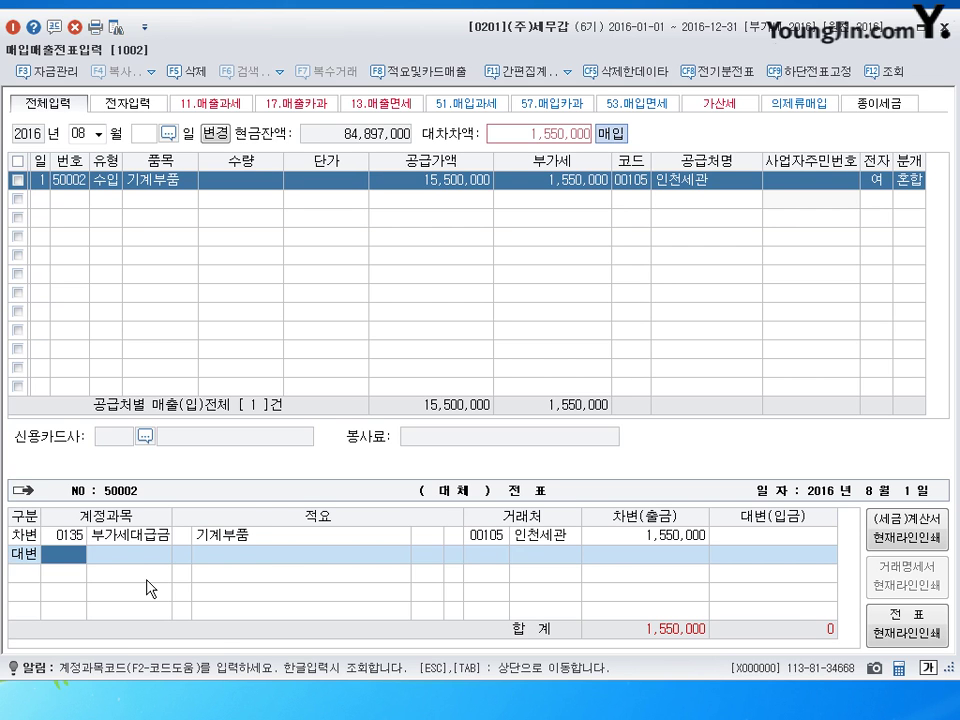
{"action": "type", "text": "103"}
{"action": "key", "text": "Return"}
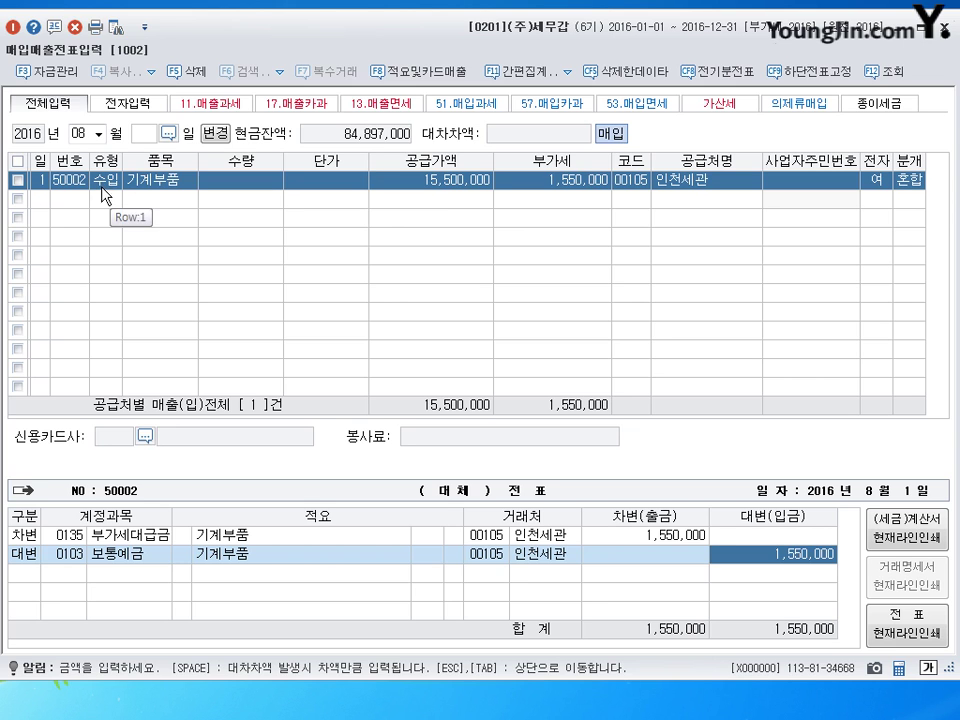
{"action": "left_click", "coordinate": [630, 181]}
{"action": "left_click", "coordinate": [708, 181]}
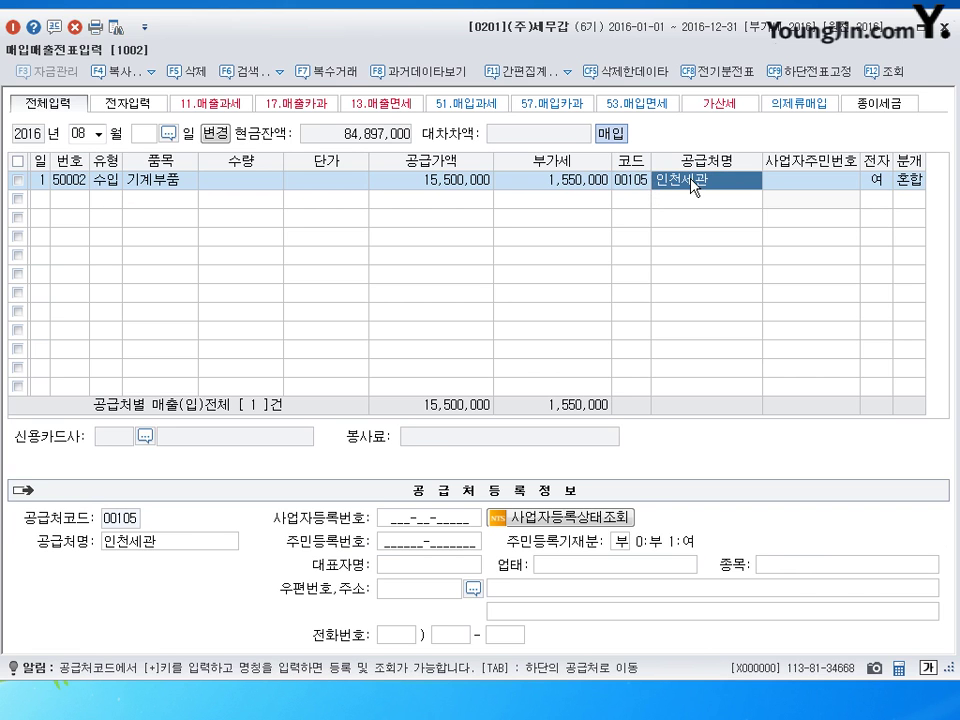
{"action": "left_click", "coordinate": [909, 188]}
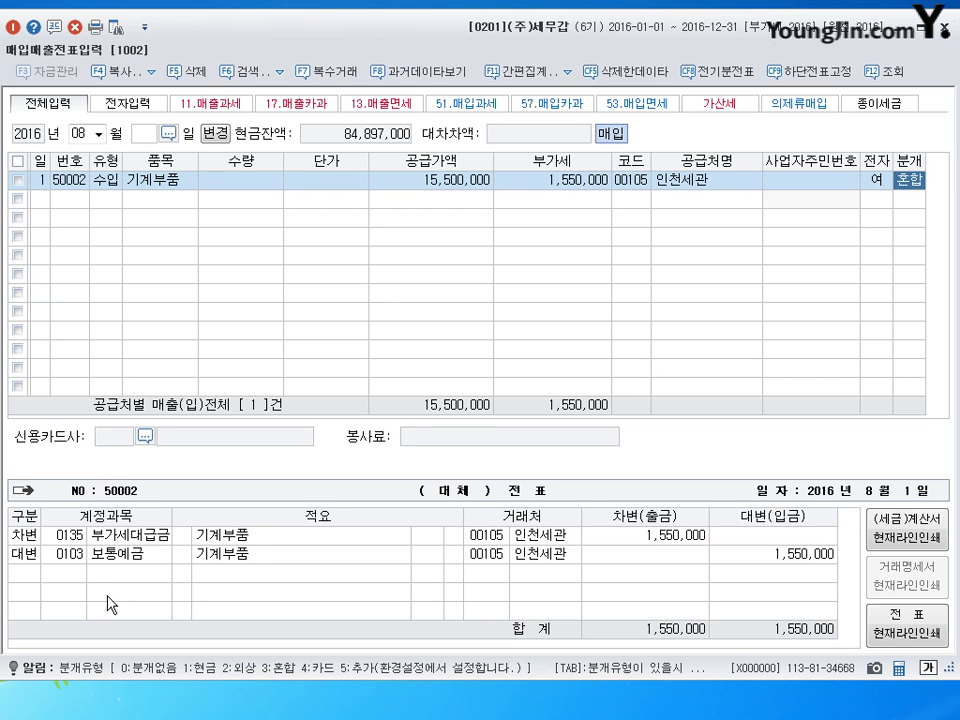
- Start a day 2 purchase below the 기계부품 line with VAT type 55 (수입)
{"action": "left_click", "coordinate": [40, 200]}
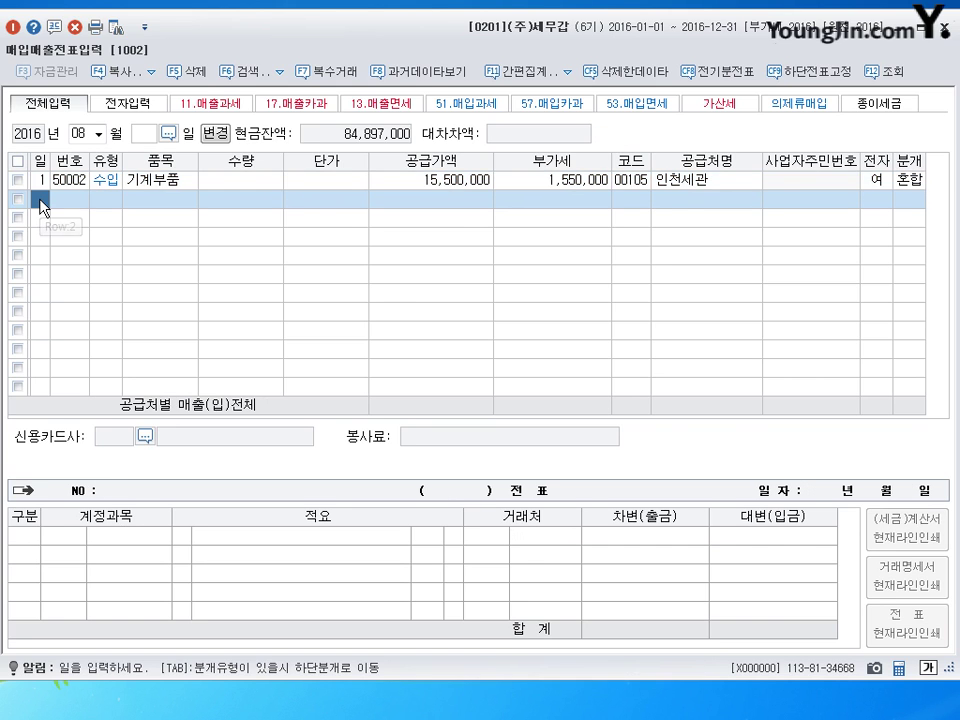
{"action": "type", "text": "2"}
{"action": "key", "text": "Return"}
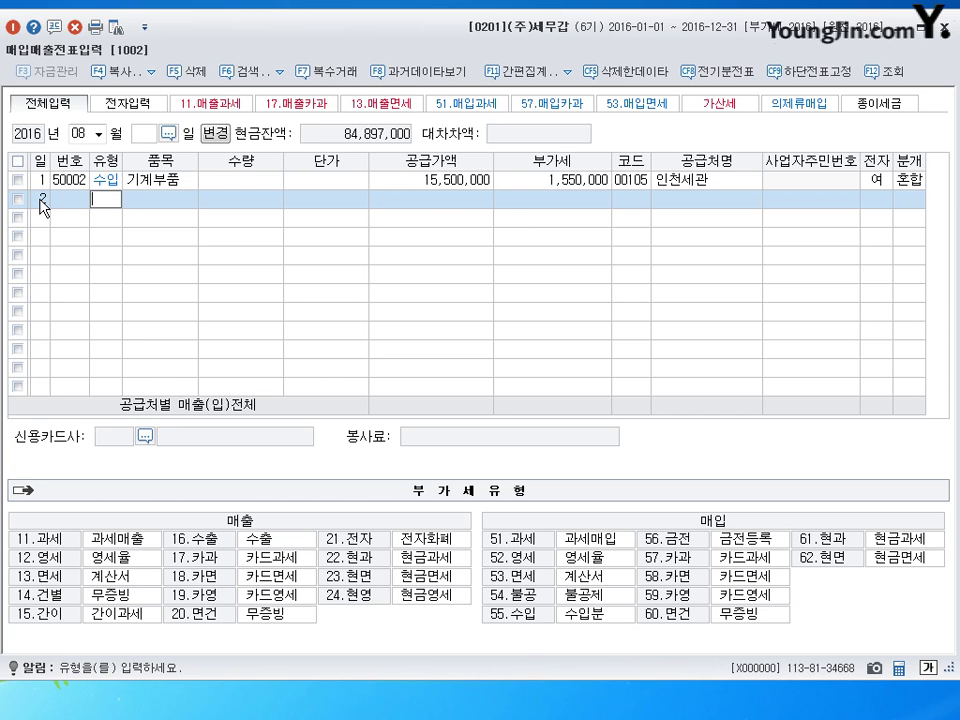
{"action": "type", "text": "55"}
{"action": "key", "text": "Return"}
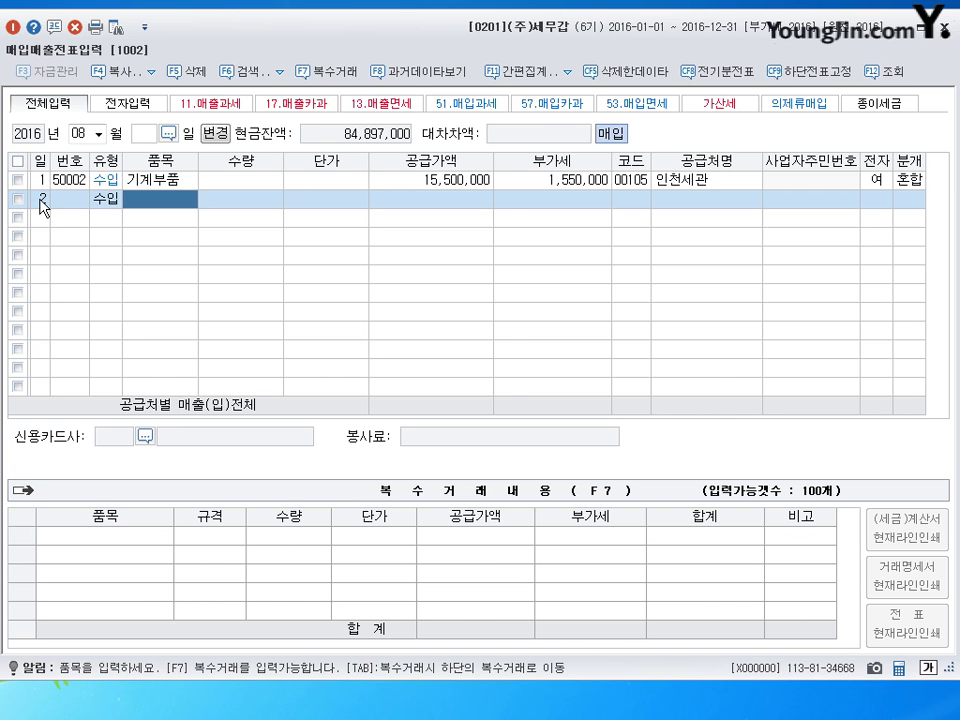
- Enter 원재료 as the item of the day 2 import purchase with a supply amount of 5,000,000
{"action": "type", "text": "원재료"}
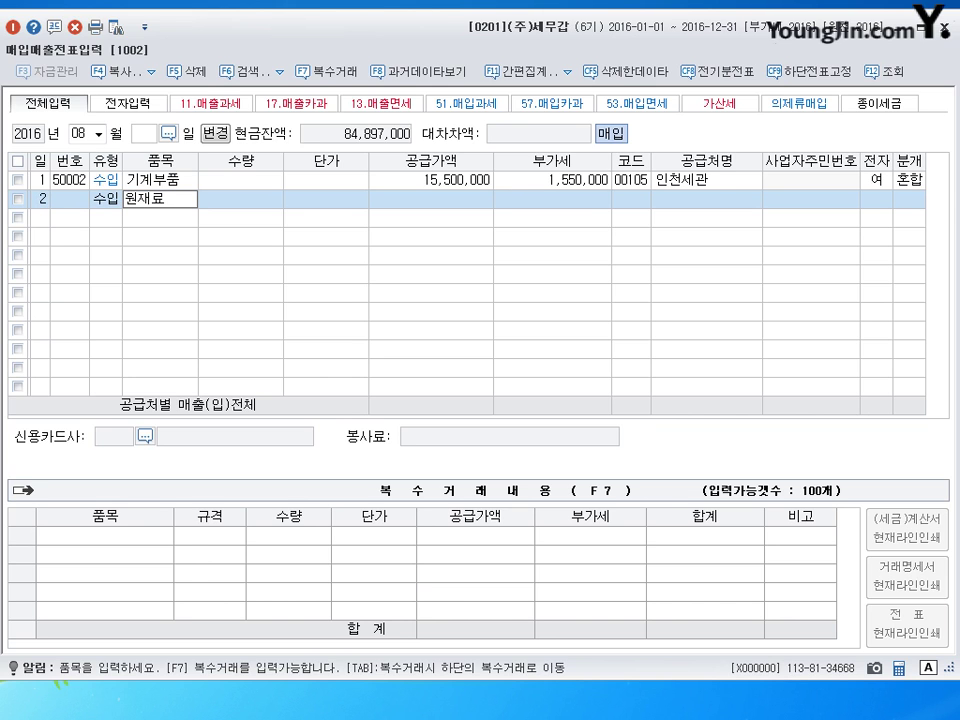
{"action": "key", "text": "Return"}
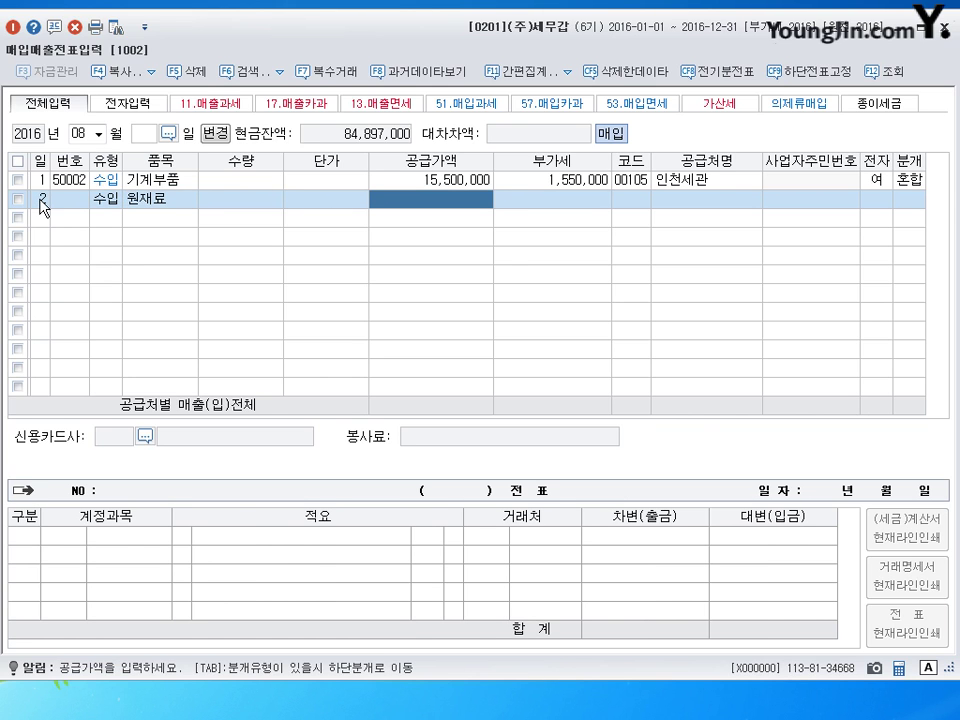
{"action": "type", "text": "5000000"}
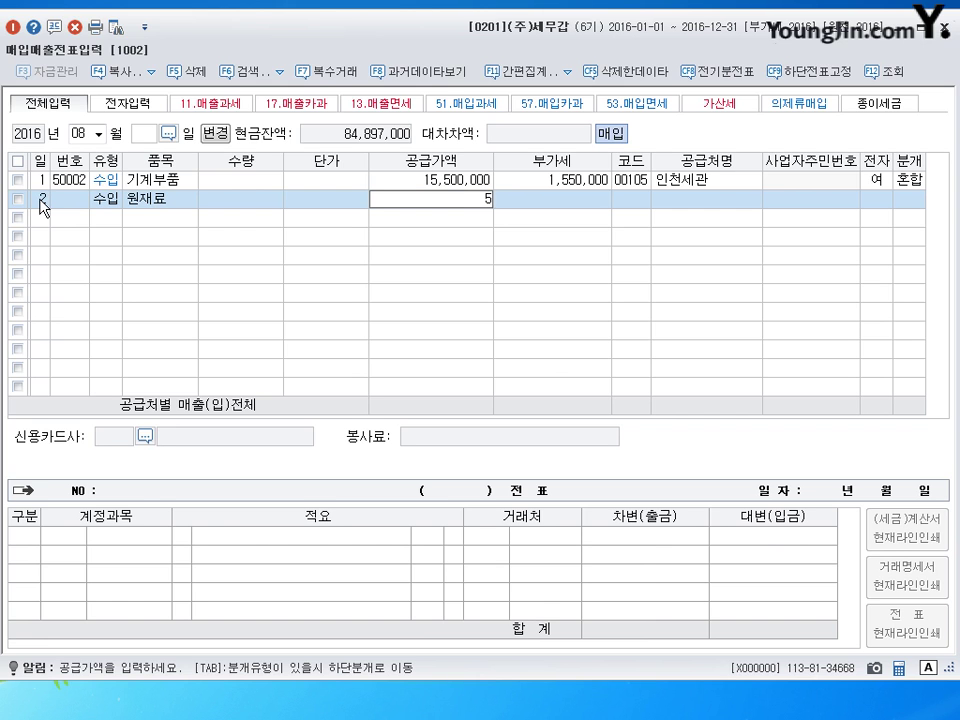
{"action": "key", "text": "Return"}
{"action": "key", "text": "Return"}
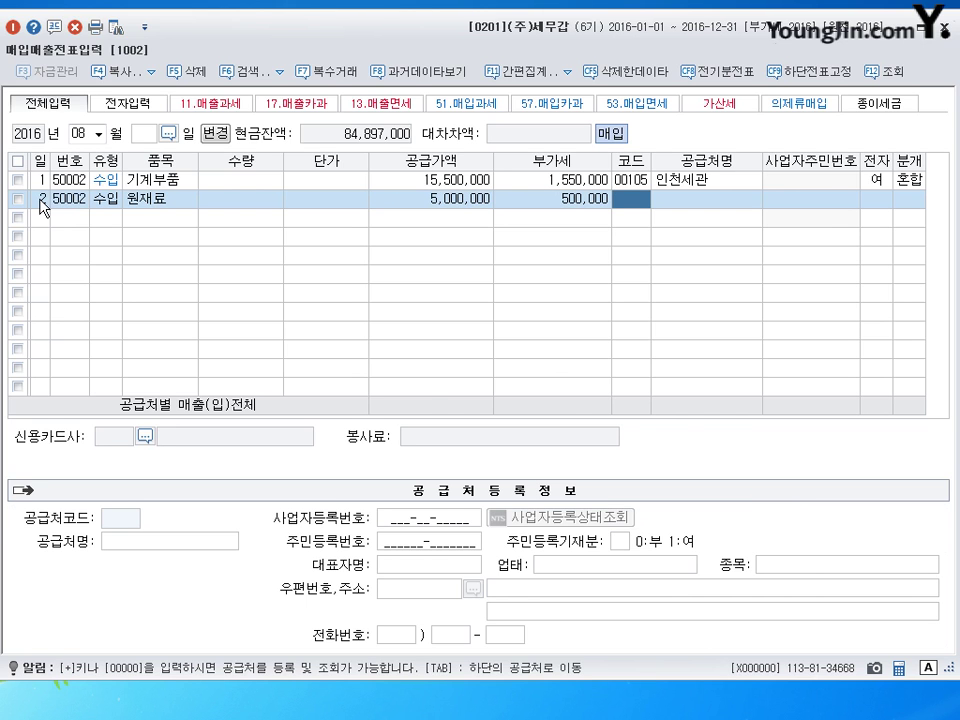
- Set the supplier of the 원재료 purchase to 00105 인천세관 and mark it as an electronic invoice (여)
{"action": "key", "text": "Return"}
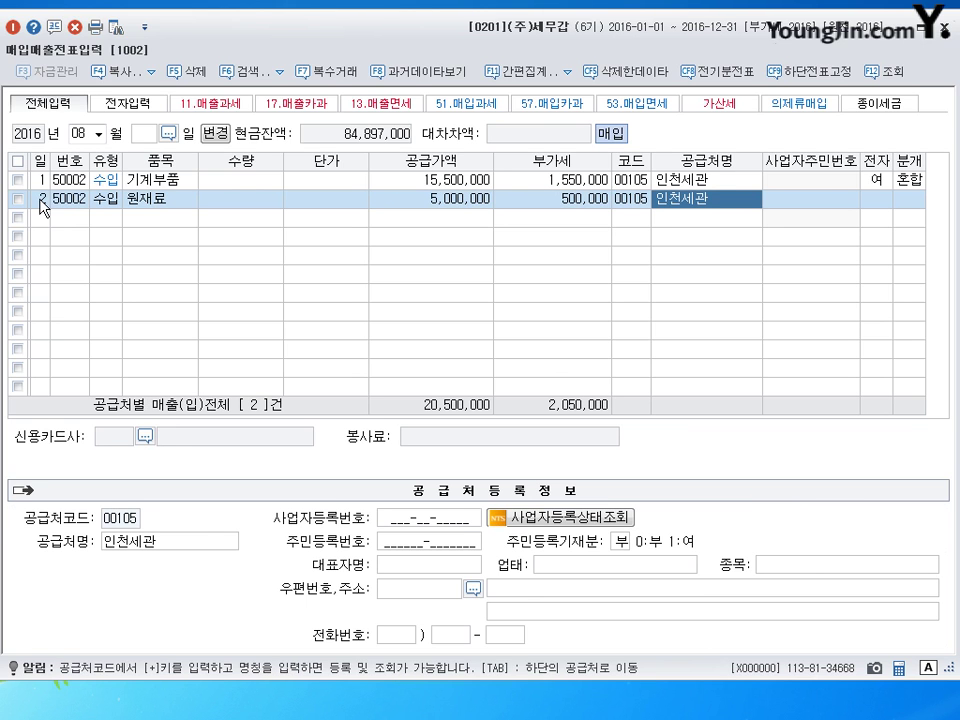
{"action": "key", "text": "Return"}
{"action": "key", "text": "Return"}
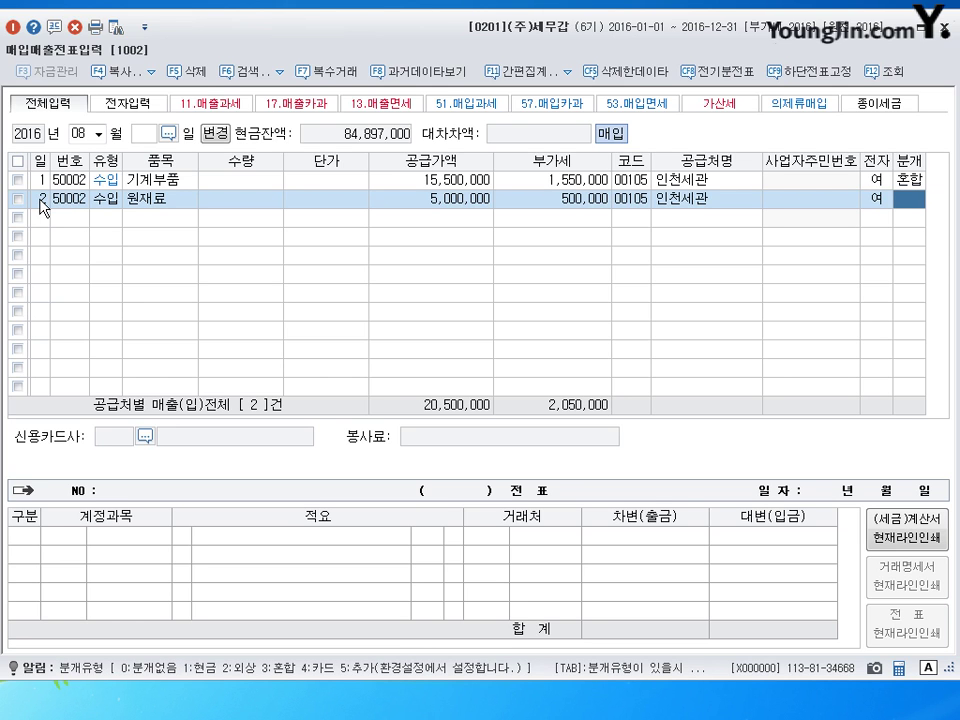
- Set the 원재료 purchase's journal type to 혼합 and add a debit of 400,000 to 0153 원재료
{"action": "type", "text": "3"}
{"action": "key", "text": "Return"}
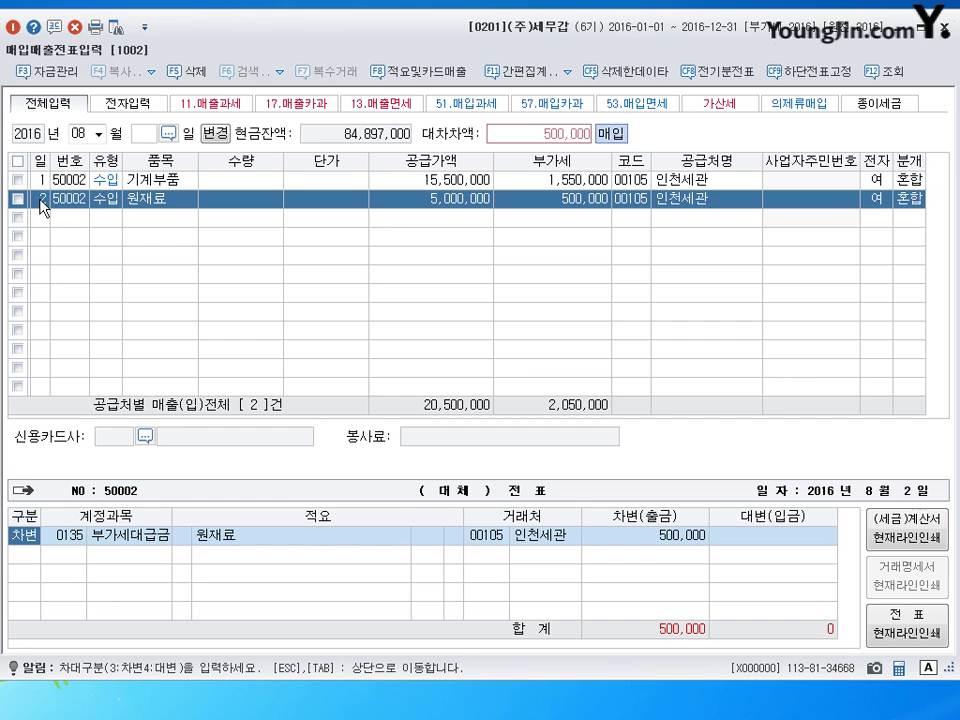
{"action": "key", "text": "Return"}
{"action": "key", "text": "Return"}
{"action": "key", "text": "Return"}
{"action": "key", "text": "Return"}
{"action": "key", "text": "Return"}
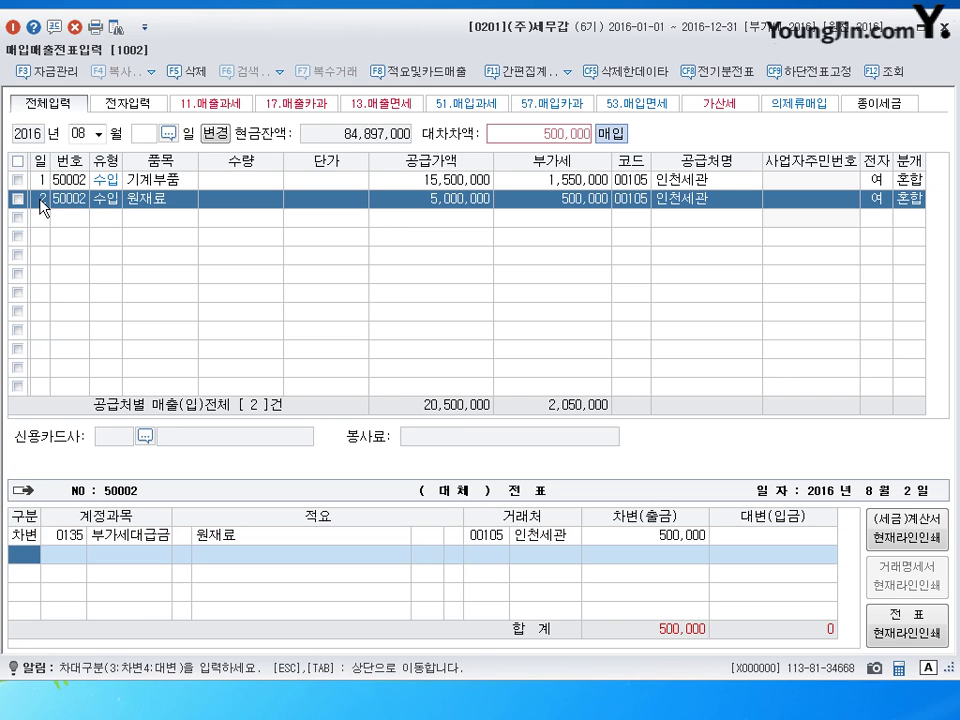
{"action": "type", "text": "3"}
{"action": "key", "text": "Return"}
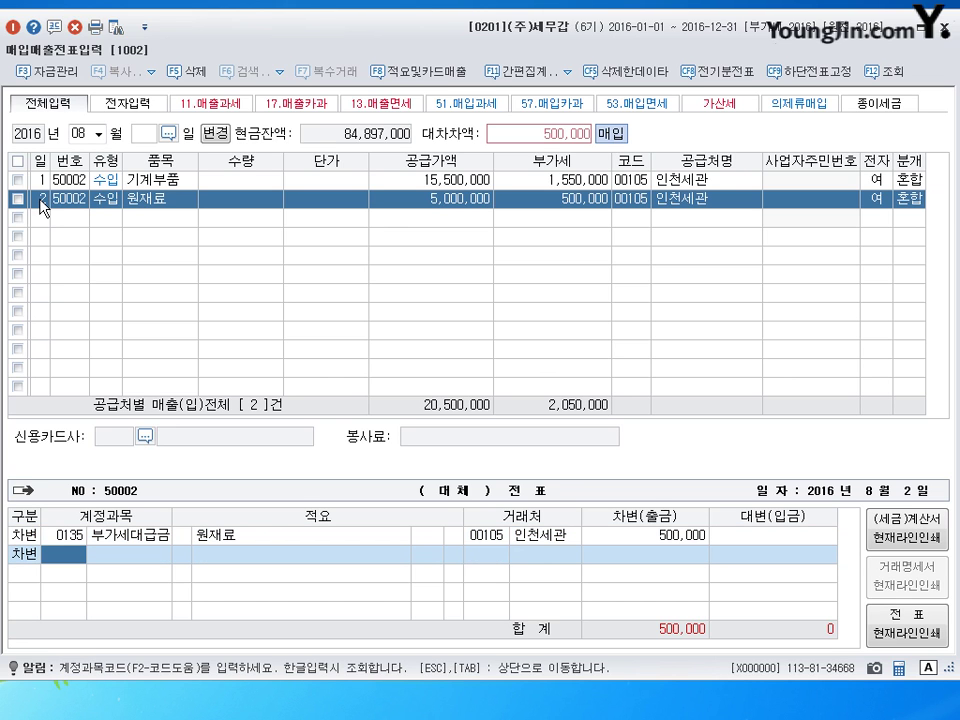
{"action": "key", "text": "Escape"}
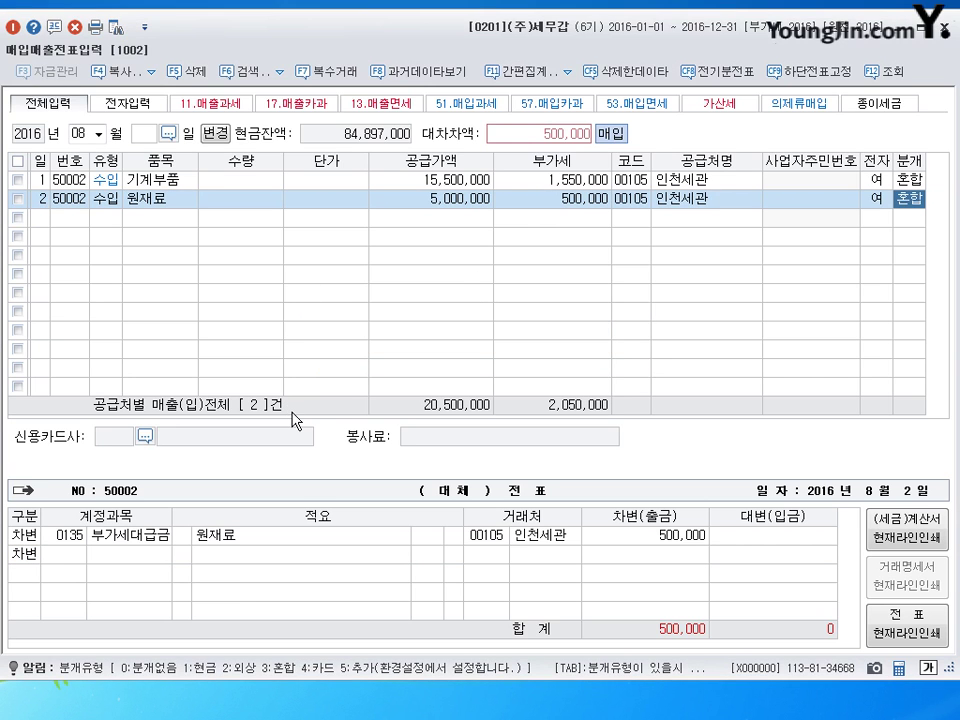
{"action": "left_click", "coordinate": [118, 561]}
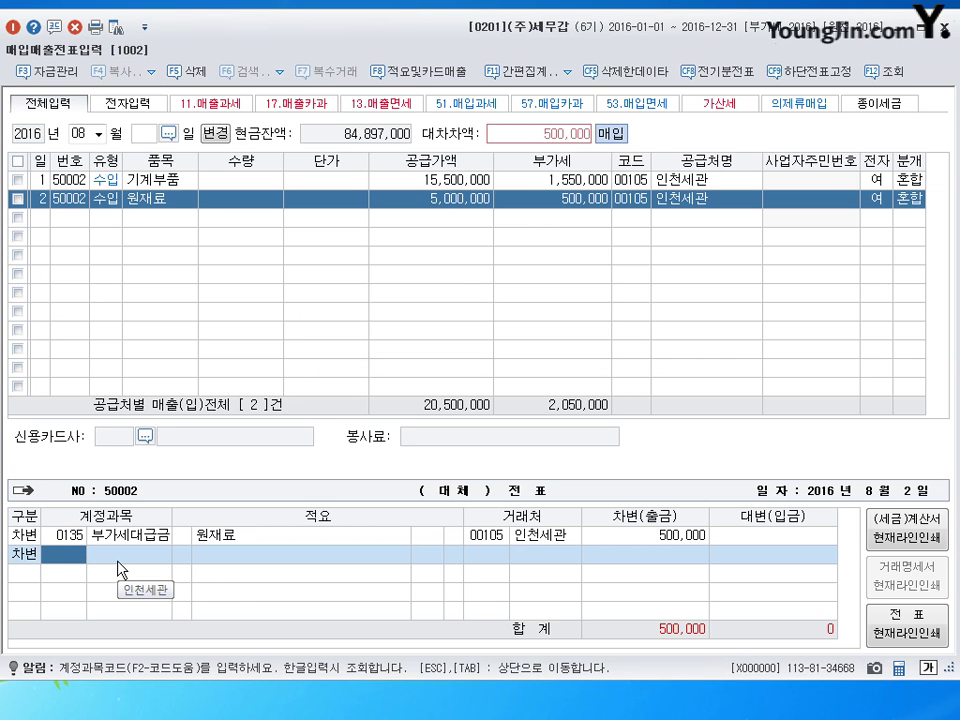
{"action": "type", "text": "153"}
{"action": "key", "text": "Return"}
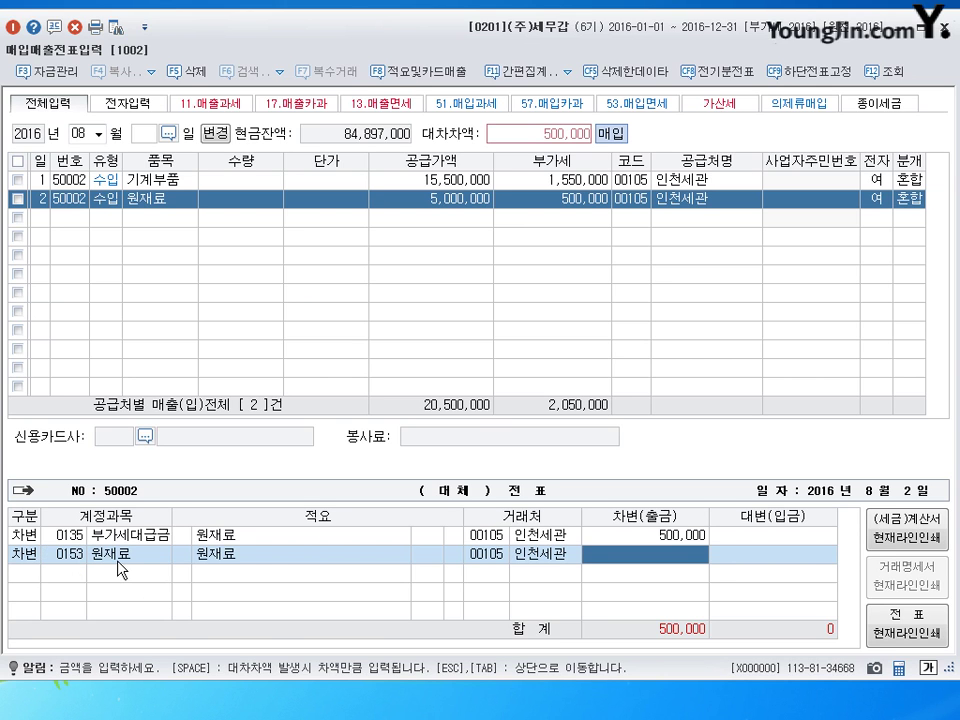
{"action": "type", "text": "4000000"}
{"action": "key", "text": "Return"}
- Credit 0101 현금 for 900,000 in the 원재료 purchase's journal entry
{"action": "type", "text": "41"}
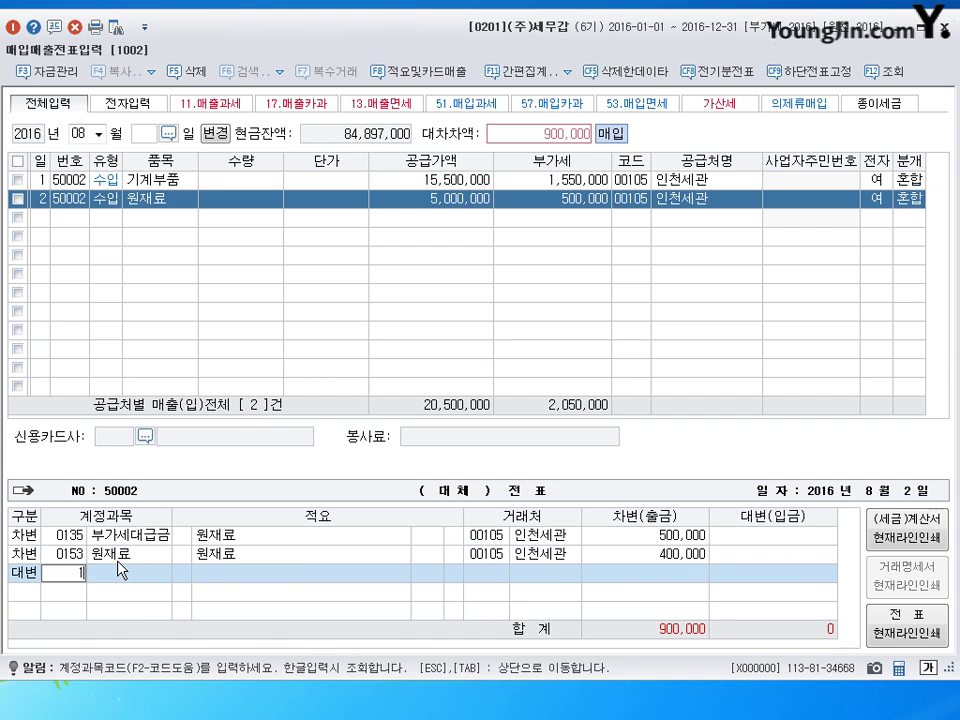
{"action": "type", "text": "01"}
{"action": "key", "text": "Return"}
{"action": "key", "text": "Return"}
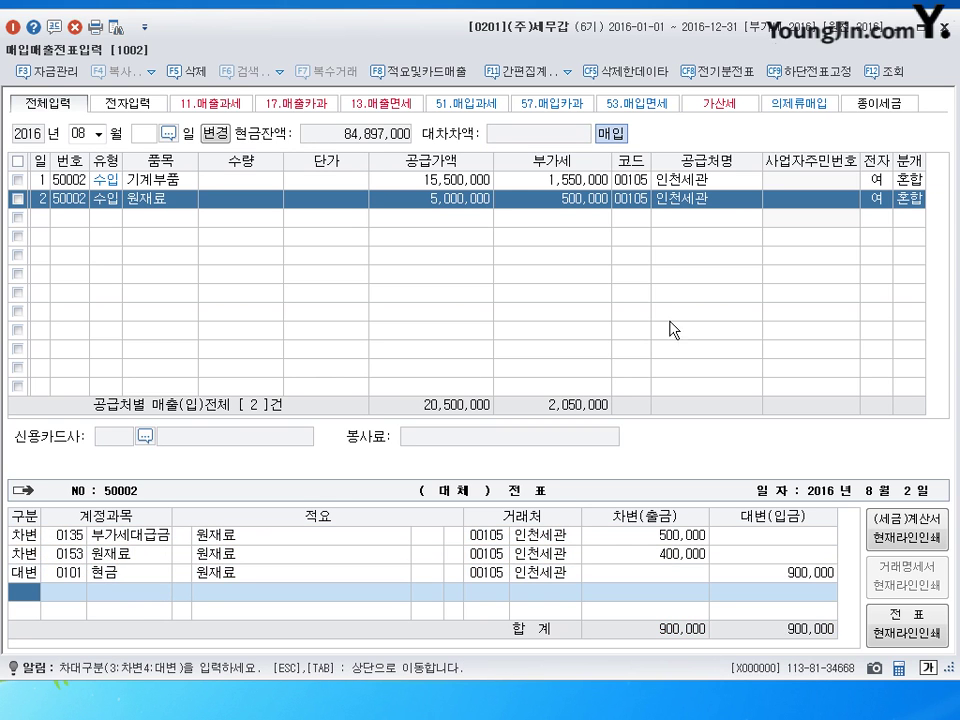
- Change the journal type of the 원재료 purchase to 현금 and examine the resulting cash entry
{"action": "left_click", "coordinate": [913, 200]}
{"action": "key", "text": "1"}
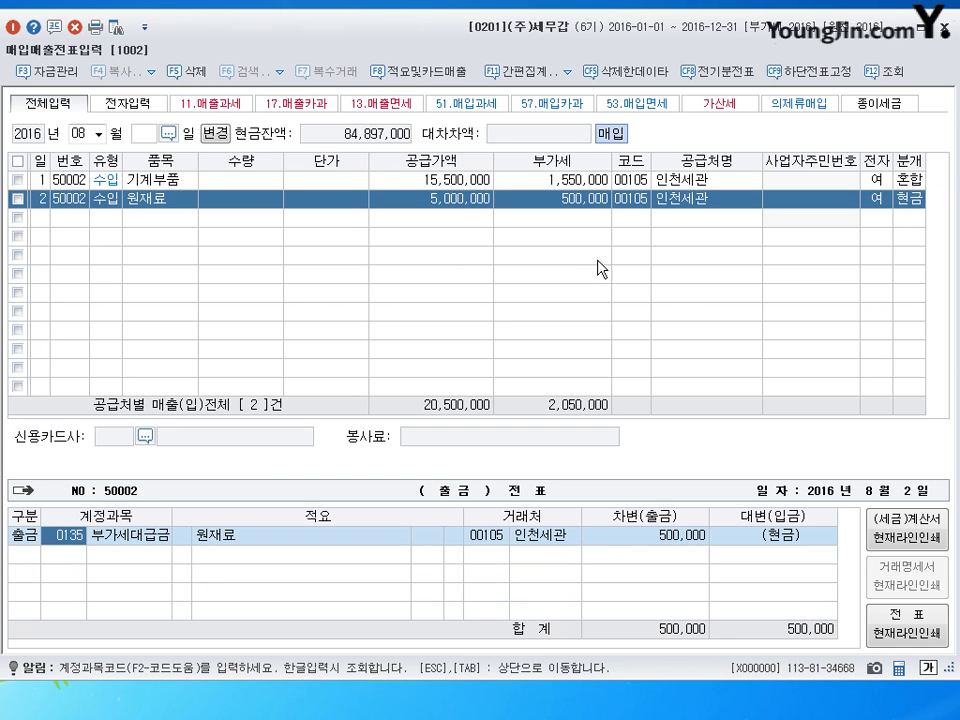
{"action": "left_click", "coordinate": [658, 538]}
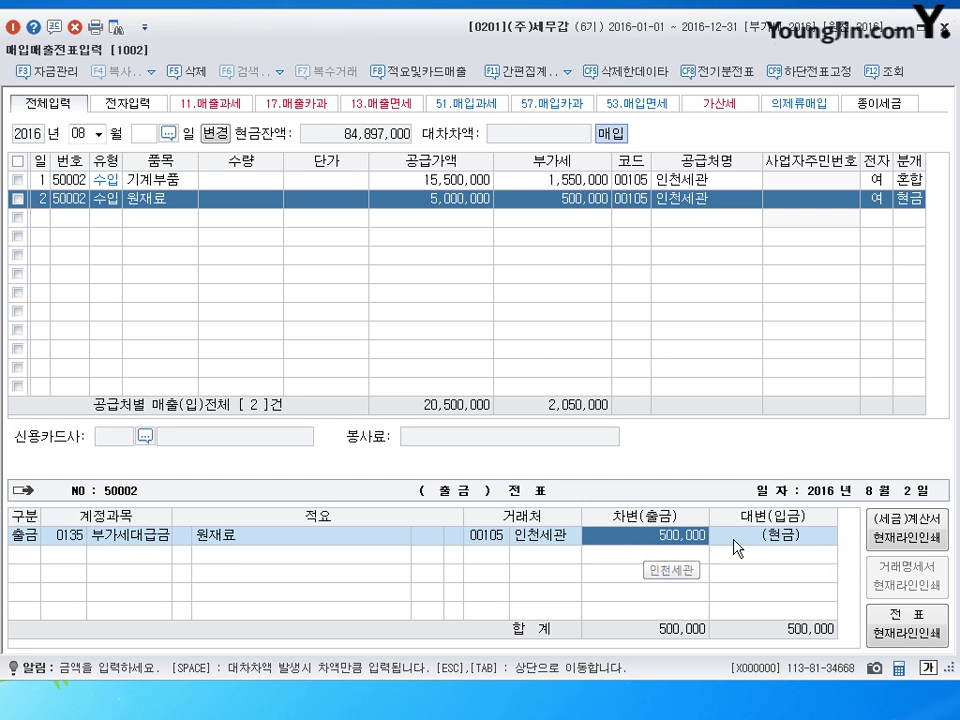
{"action": "key", "text": "Escape"}
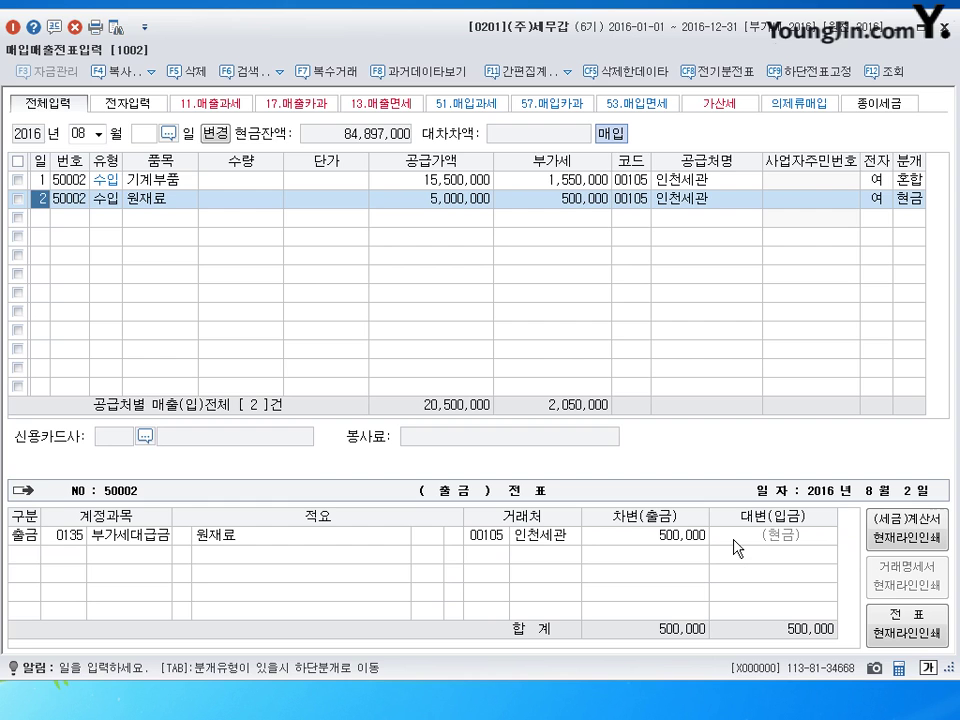
- Return the 원재료 purchase's journal type to 혼합 and debit 0153 원재료 for 400,000
{"action": "left_click", "coordinate": [911, 203]}
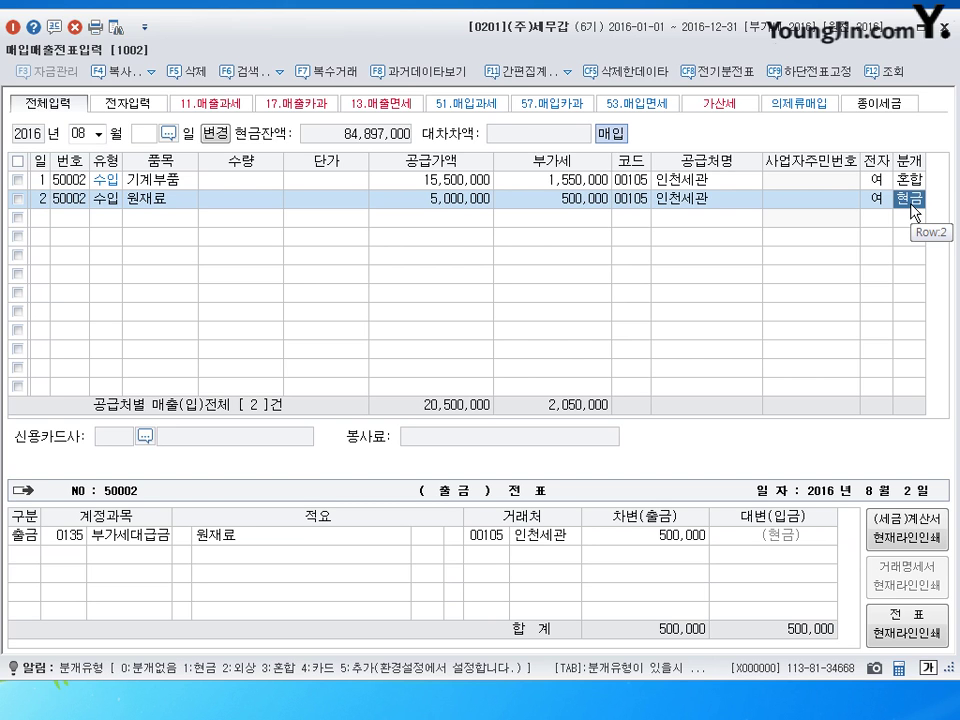
{"action": "type", "text": "3"}
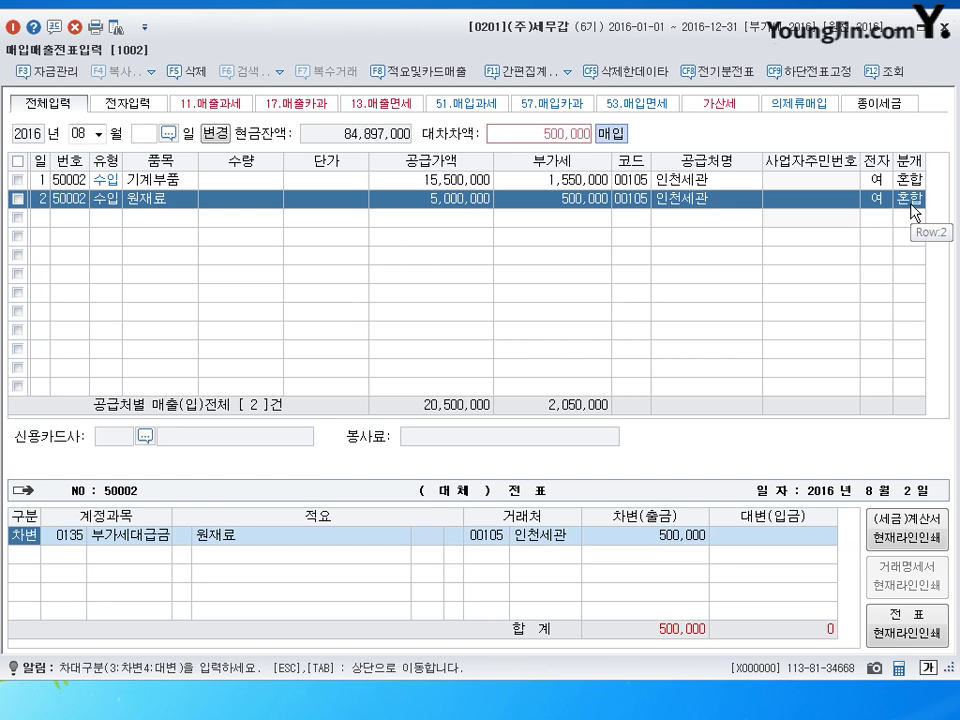
{"action": "type", "text": "3"}
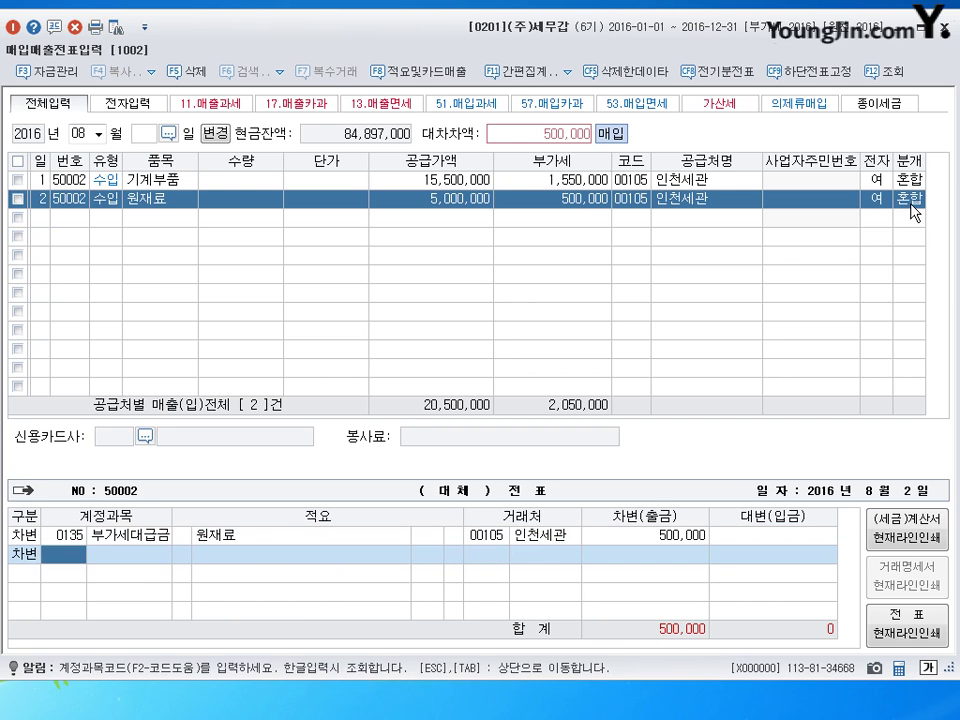
{"action": "type", "text": "153"}
{"action": "key", "text": "Return"}
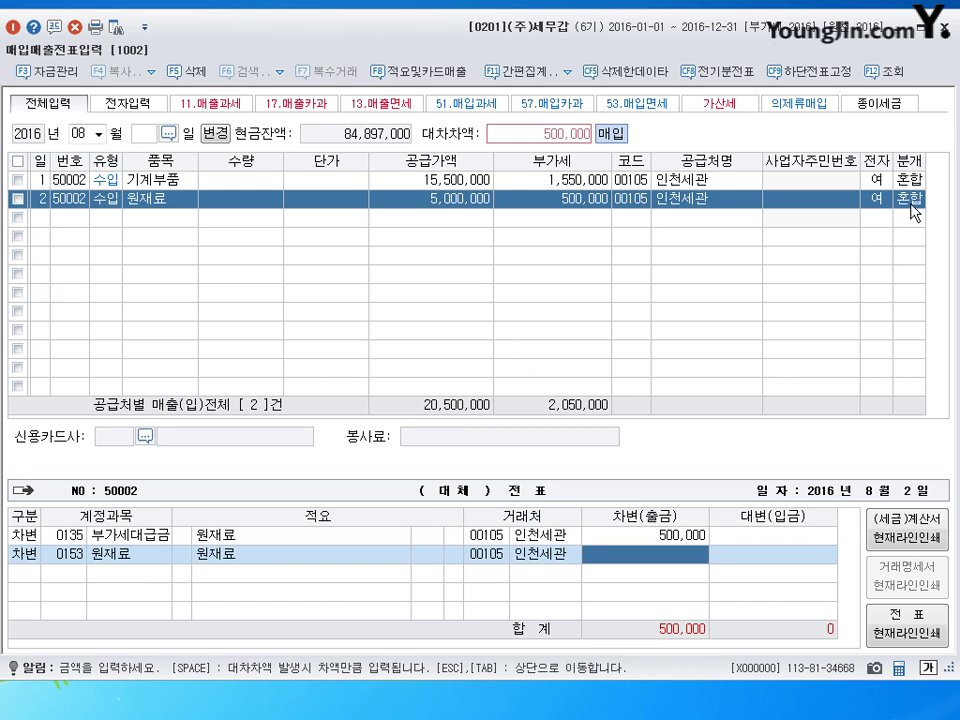
{"action": "type", "text": "4000000"}
{"action": "key", "text": "Return"}
- Complete the 원재료 purchase's journal entry with a 900,000 credit to 0101 현금
{"action": "type", "text": "4"}
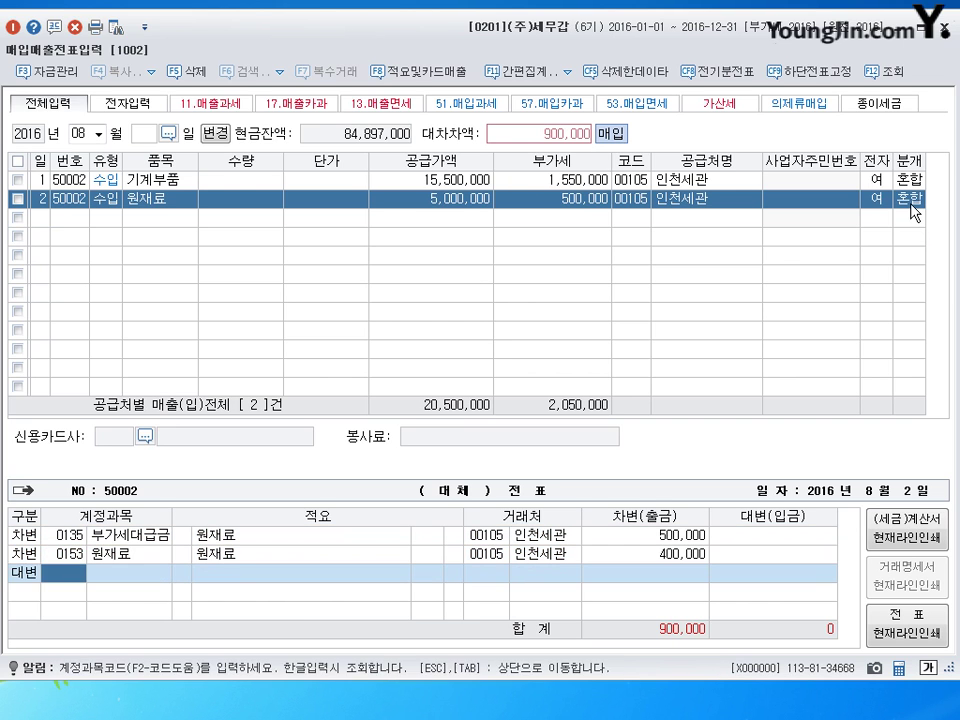
{"action": "type", "text": "101"}
{"action": "key", "text": "Return"}
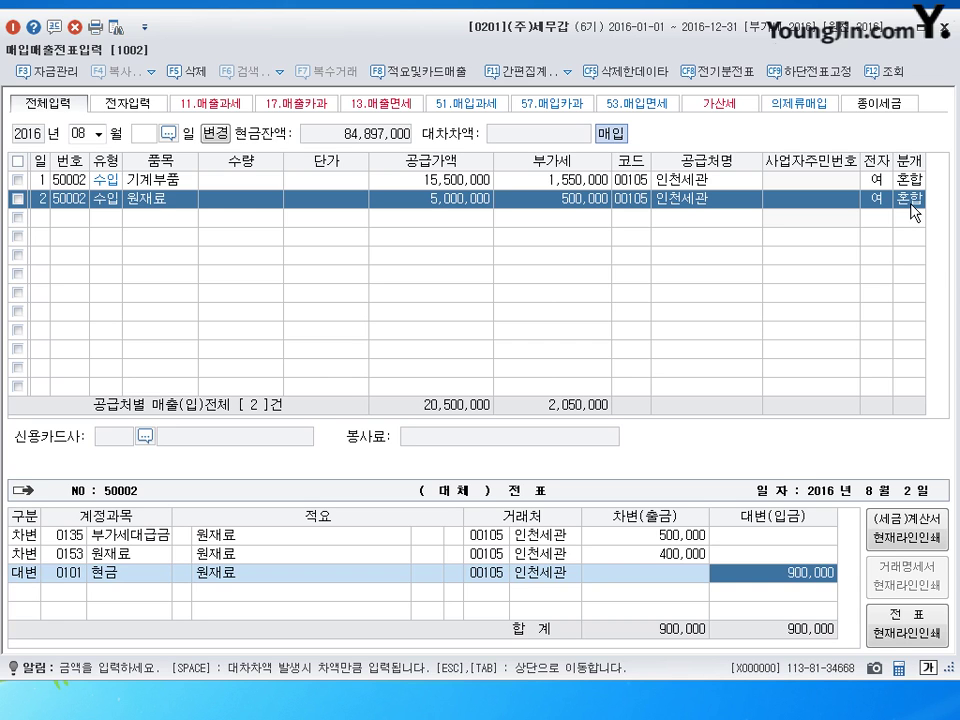
{"action": "key", "text": "Escape"}
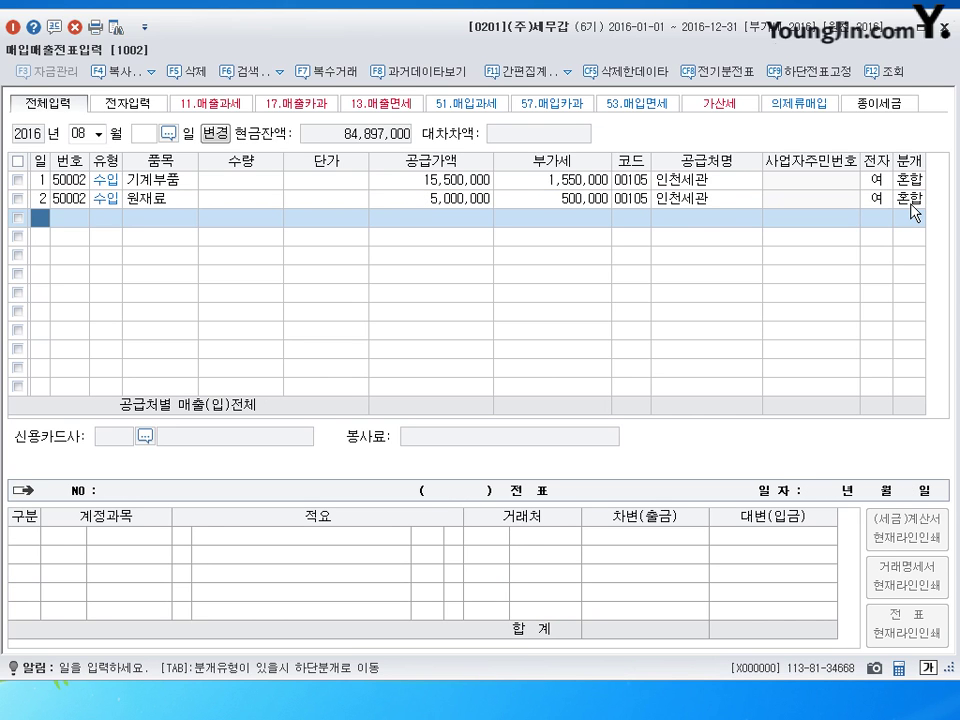
- Start a day 11 purchase below the 원재료 line with VAT type 57 (카과)
{"action": "type", "text": "11"}
{"action": "key", "text": "Return"}
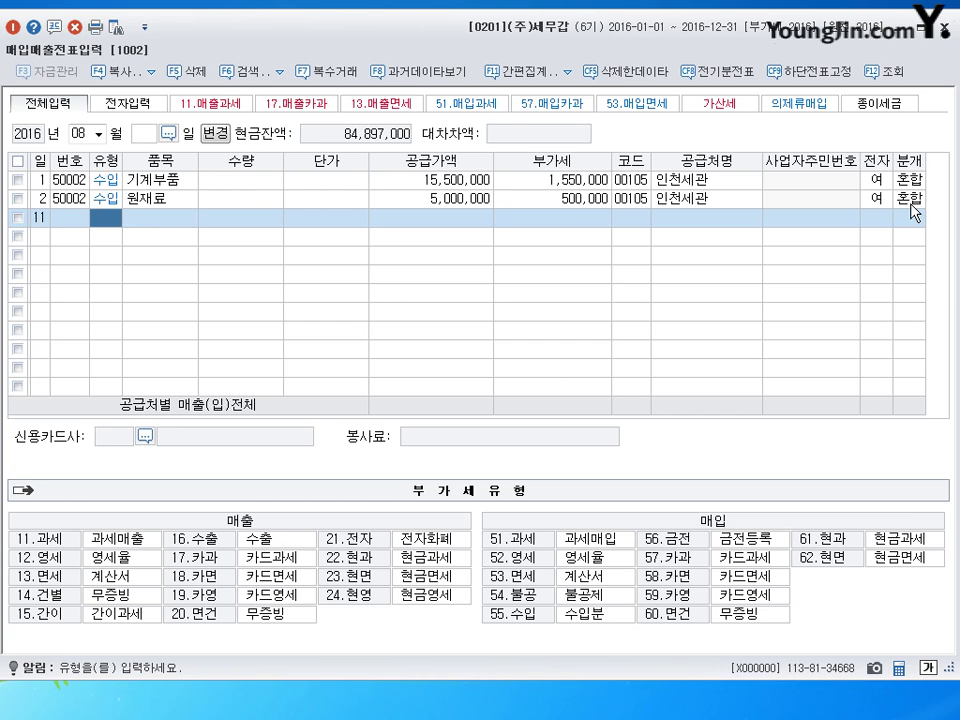
{"action": "left_click", "coordinate": [676, 570]}
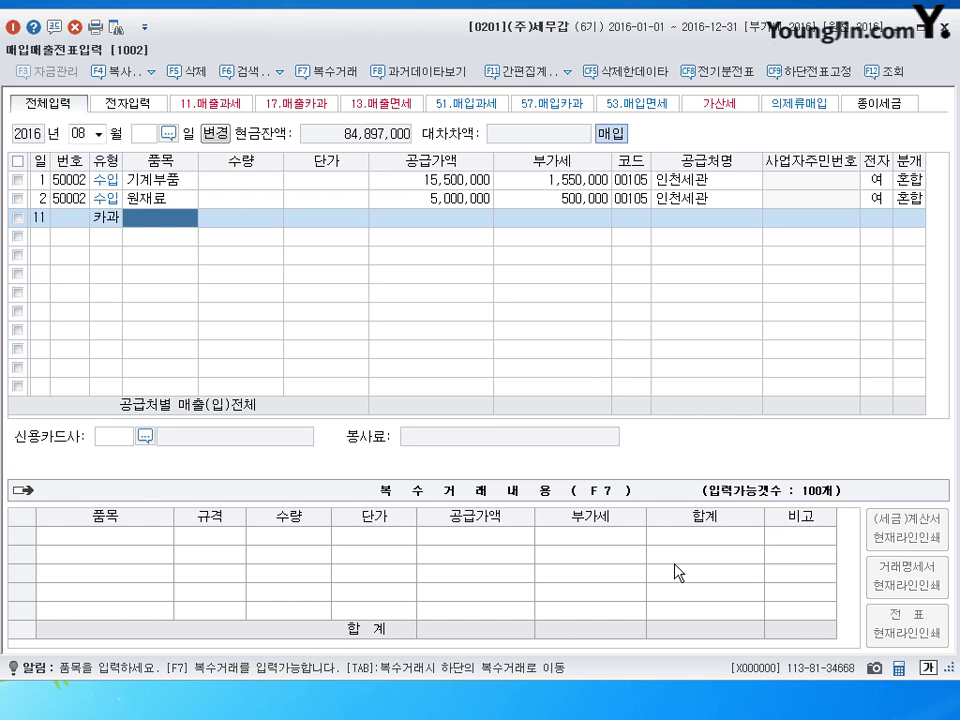
- Enter item 계약금 on the day 11 line with a VAT-inclusive amount of 4,400,000
{"action": "type", "text": "계약금"}
{"action": "key", "text": "Return"}
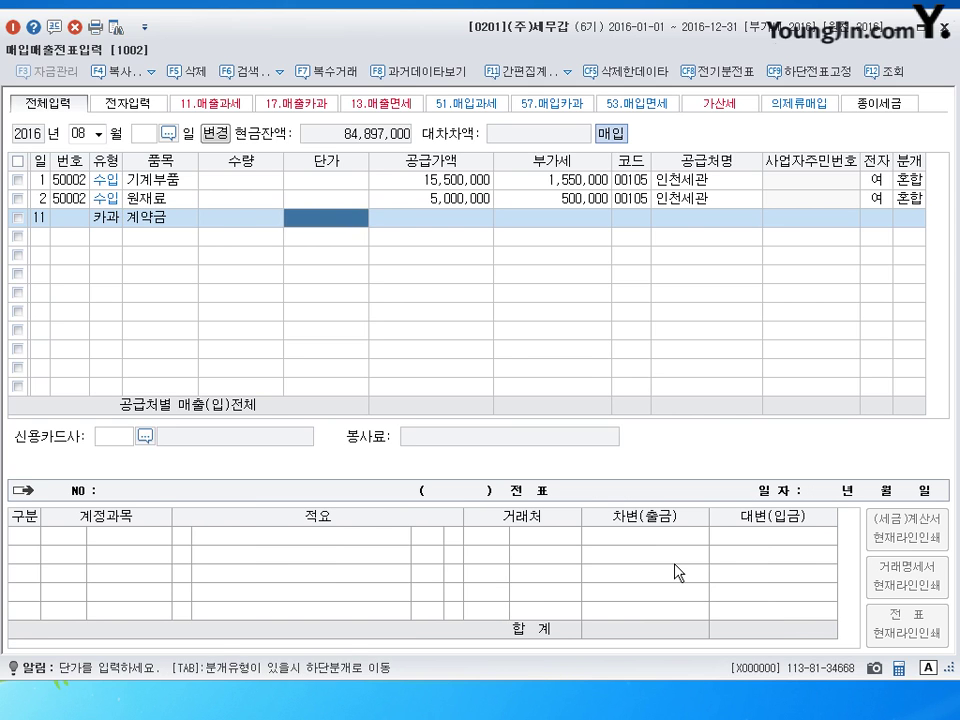
{"action": "key", "text": "Return"}
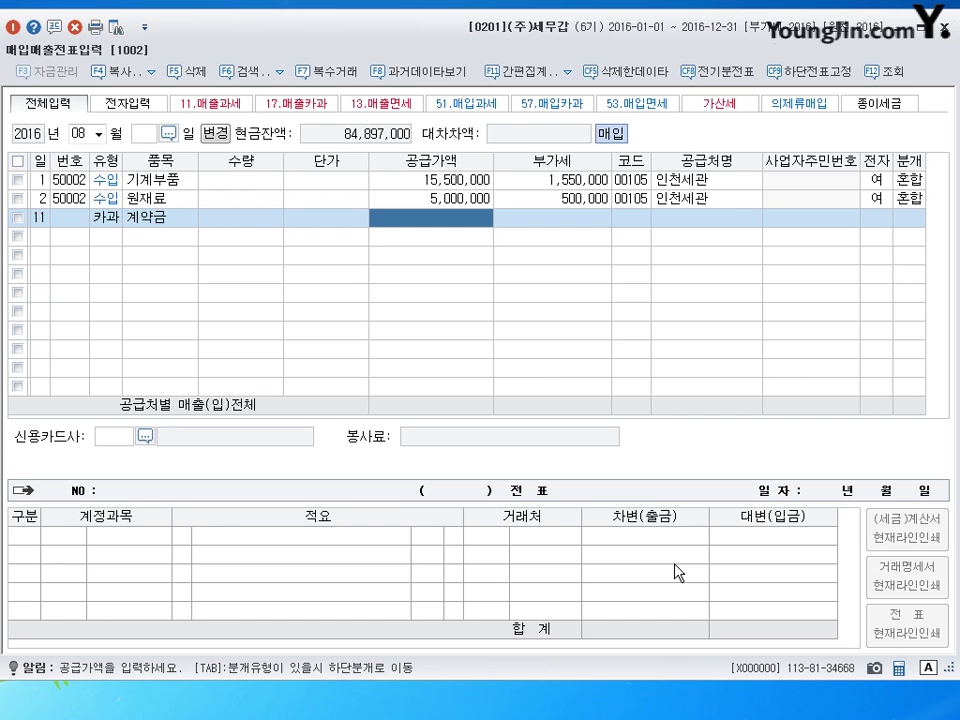
{"action": "type", "text": "4400000"}
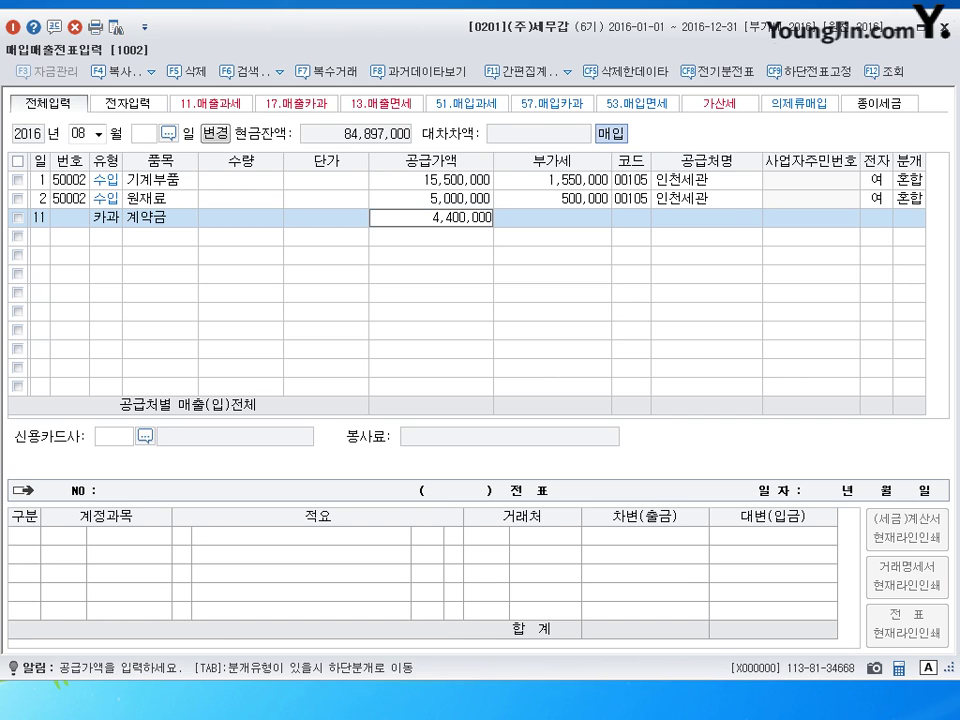
{"action": "key", "text": "Return"}
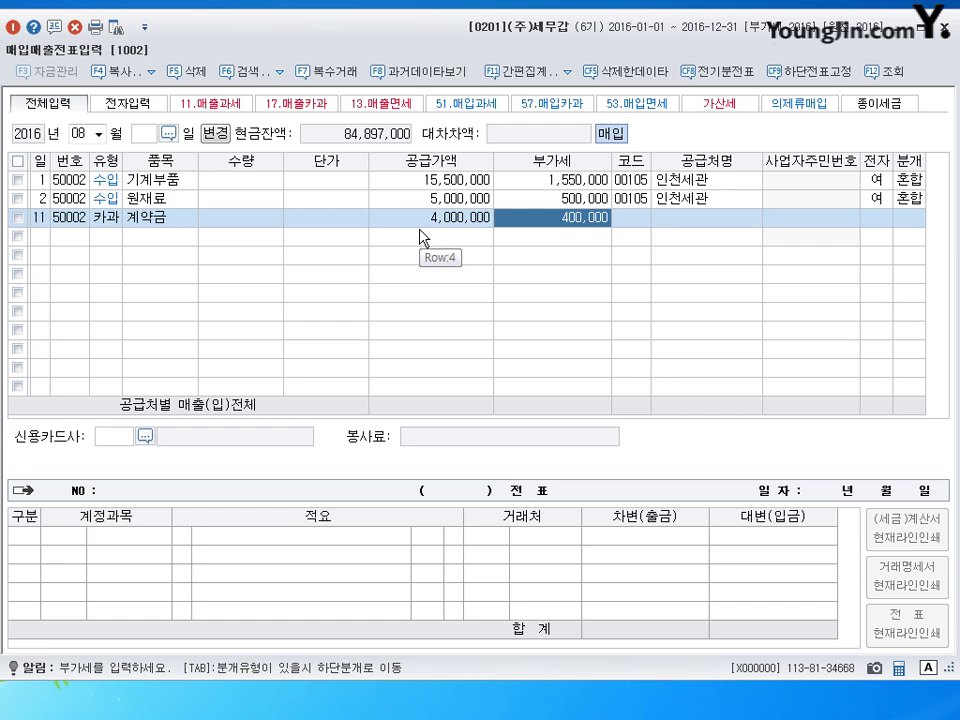
- Set the 계약금 purchase's supplier to (주)삼정기획 and its credit card company to 국민카드
{"action": "key", "text": "Return"}
{"action": "type", "text": "삼지"}
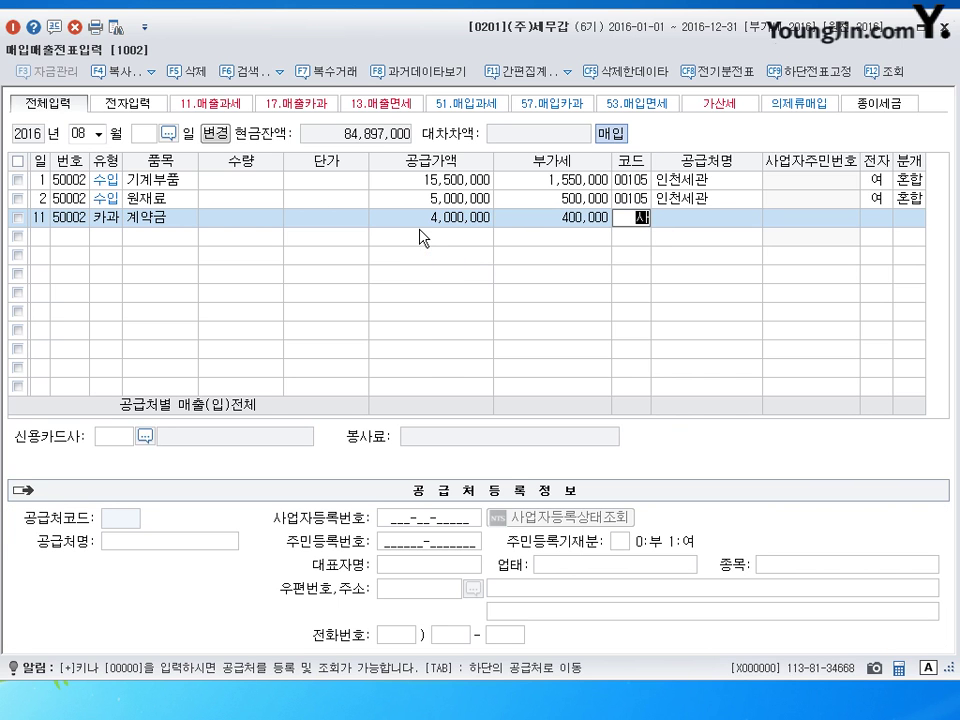
{"action": "key", "text": "Return"}
{"action": "key", "text": "Return"}
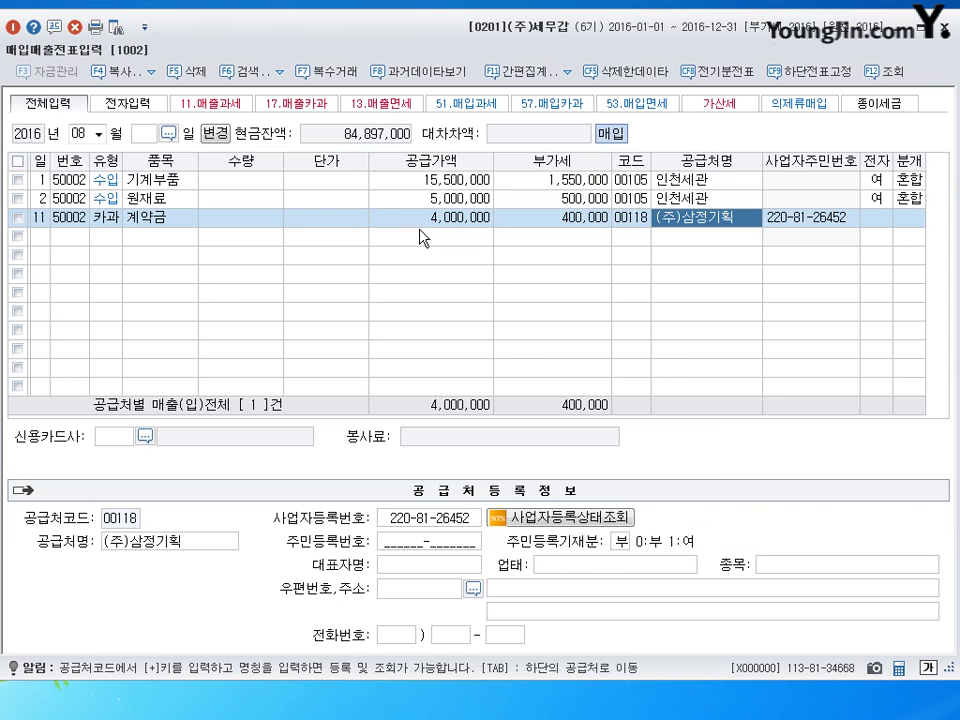
{"action": "key", "text": "Return"}
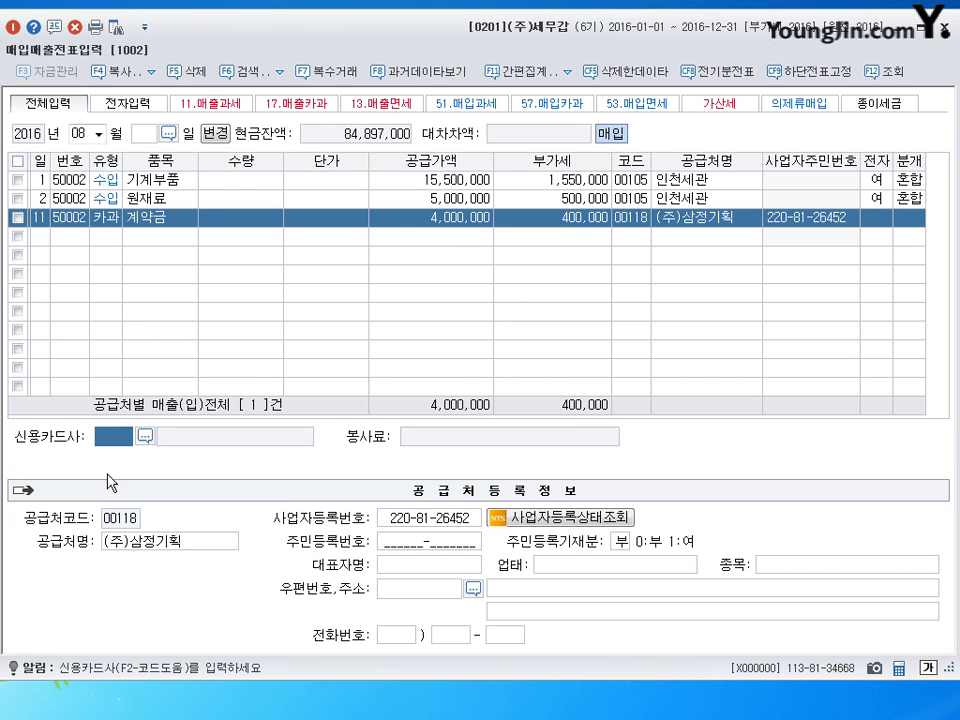
{"action": "left_click", "coordinate": [145, 436]}
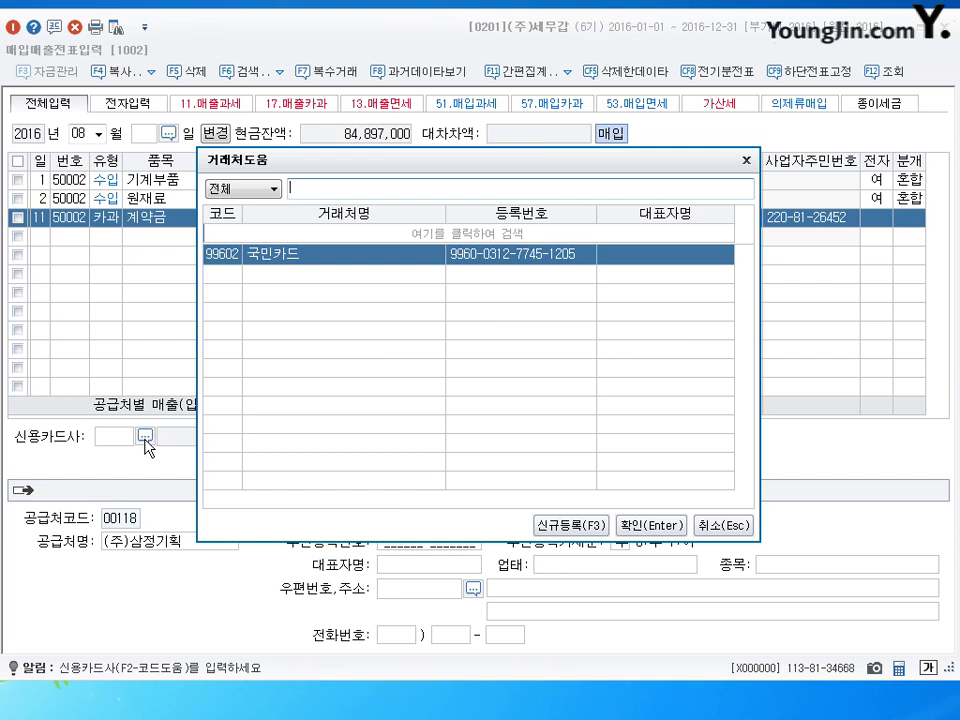
{"action": "left_click", "coordinate": [658, 538]}
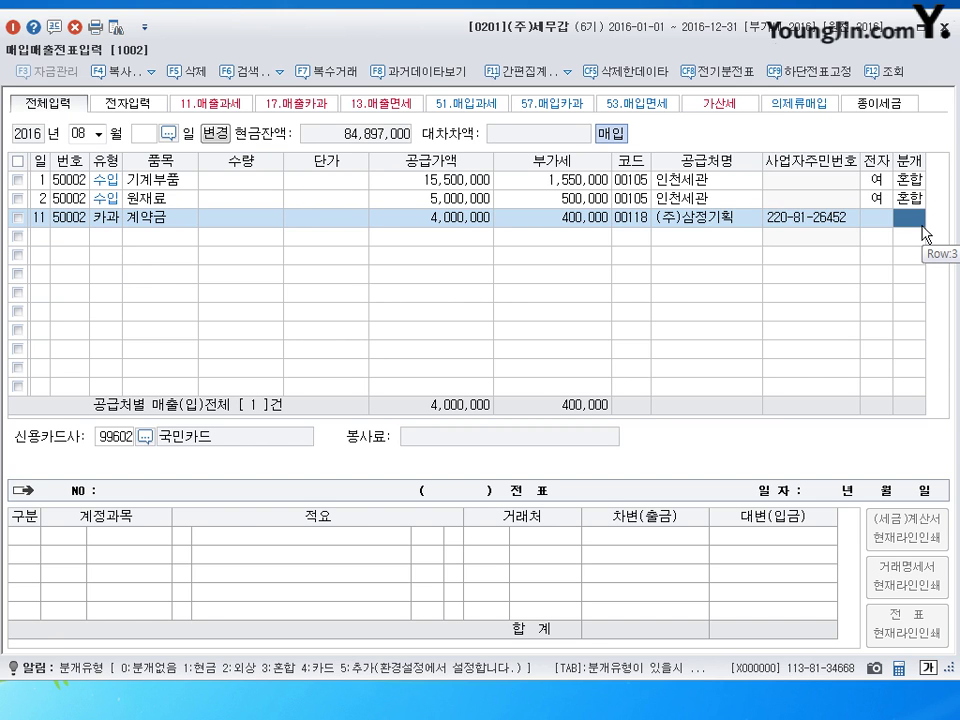
- Set the 계약금 purchase's journal type to 카드 and change its 원재료 debit account to 0131 선급금
{"action": "type", "text": "4"}
{"action": "key", "text": "Return"}
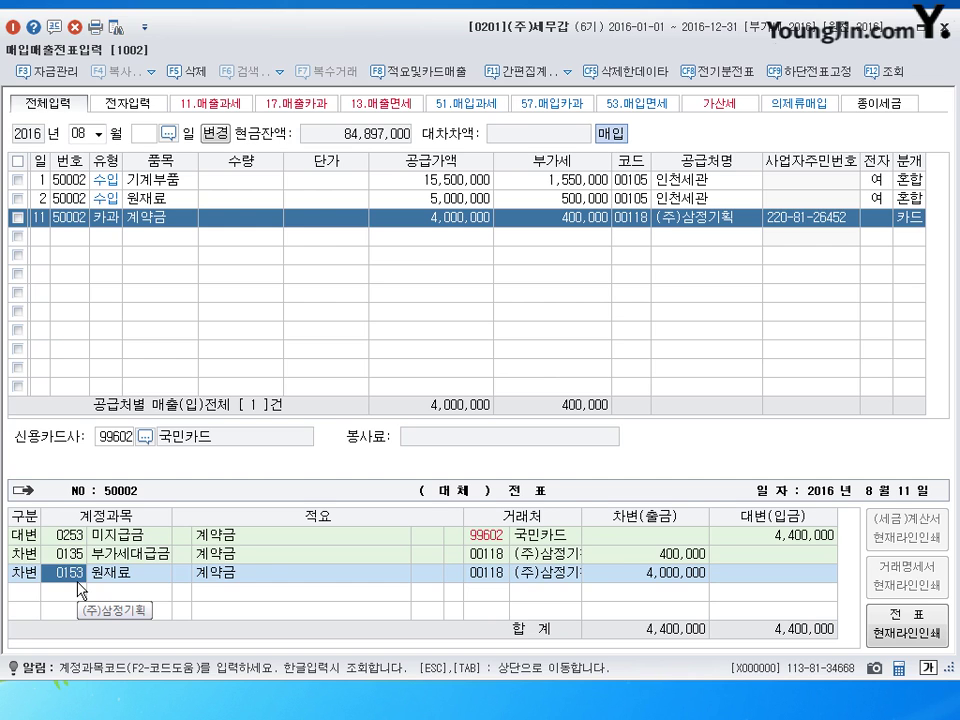
{"action": "type", "text": "131"}
{"action": "key", "text": "Return"}
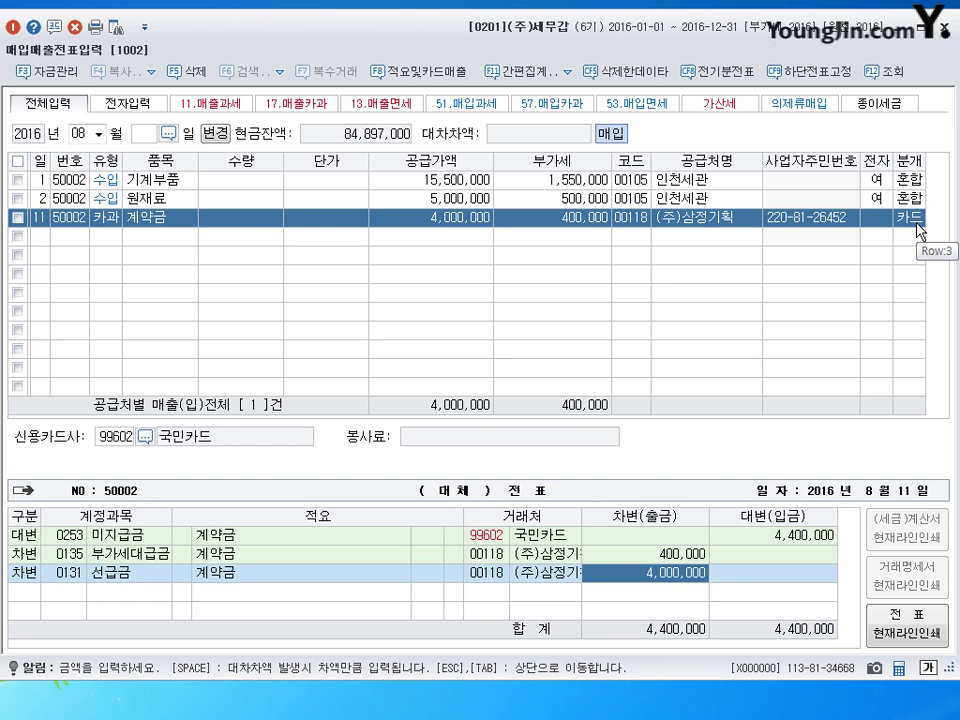
{"action": "key", "text": "Return"}
- Add a day 12 purchase of VAT type 57 (카과) for 휘발유, supply amount 1,000,000 plus 100,000 VAT
{"action": "type", "text": "12"}
{"action": "key", "text": "Return"}
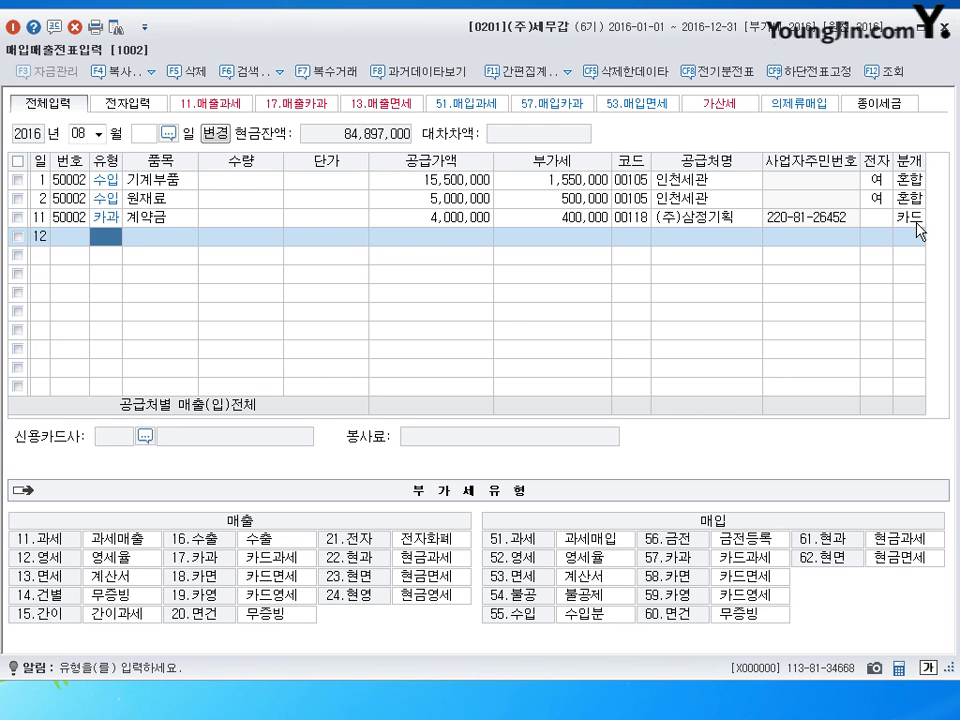
{"action": "type", "text": "57"}
{"action": "key", "text": "Return"}
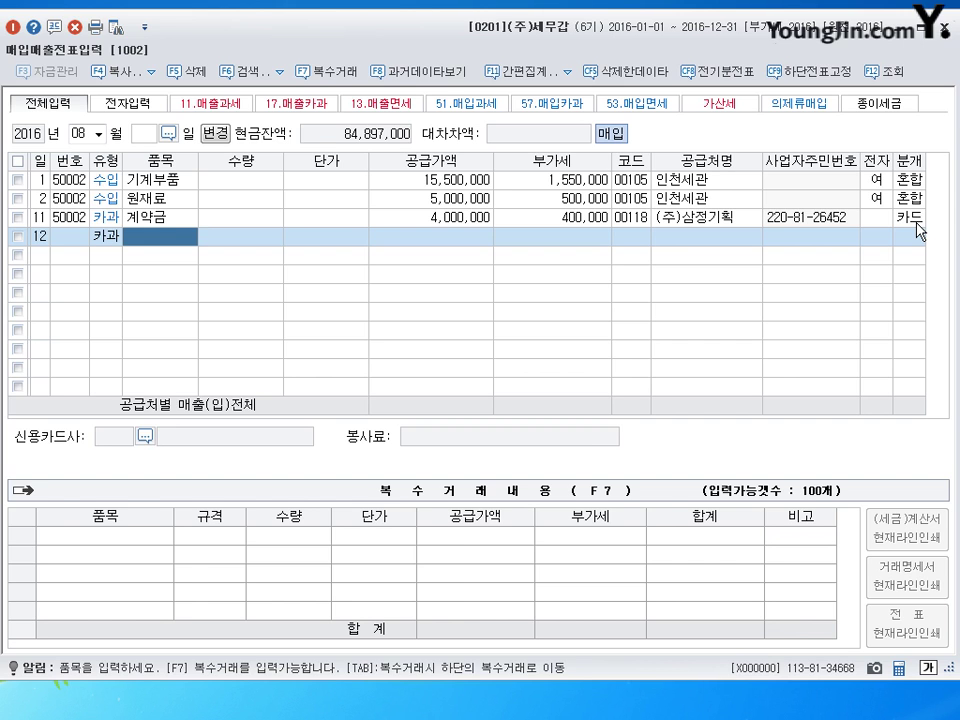
{"action": "type", "text": "휘발유"}
{"action": "key", "text": "BackSpace"}
{"action": "key", "text": "Return"}
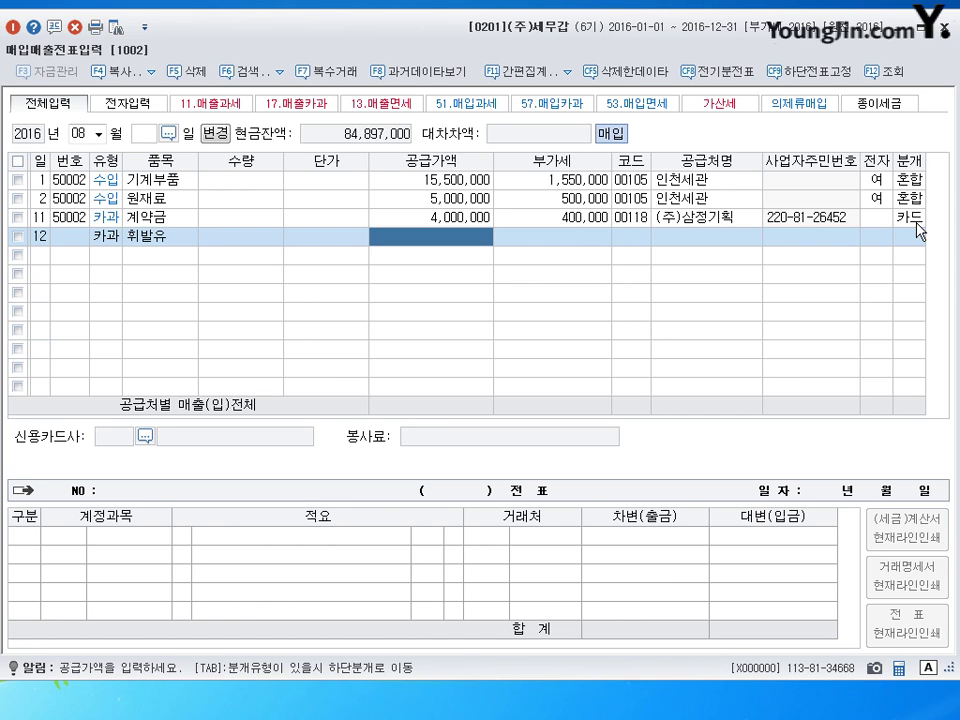
{"action": "type", "text": "1000000"}
{"action": "key", "text": "Return"}
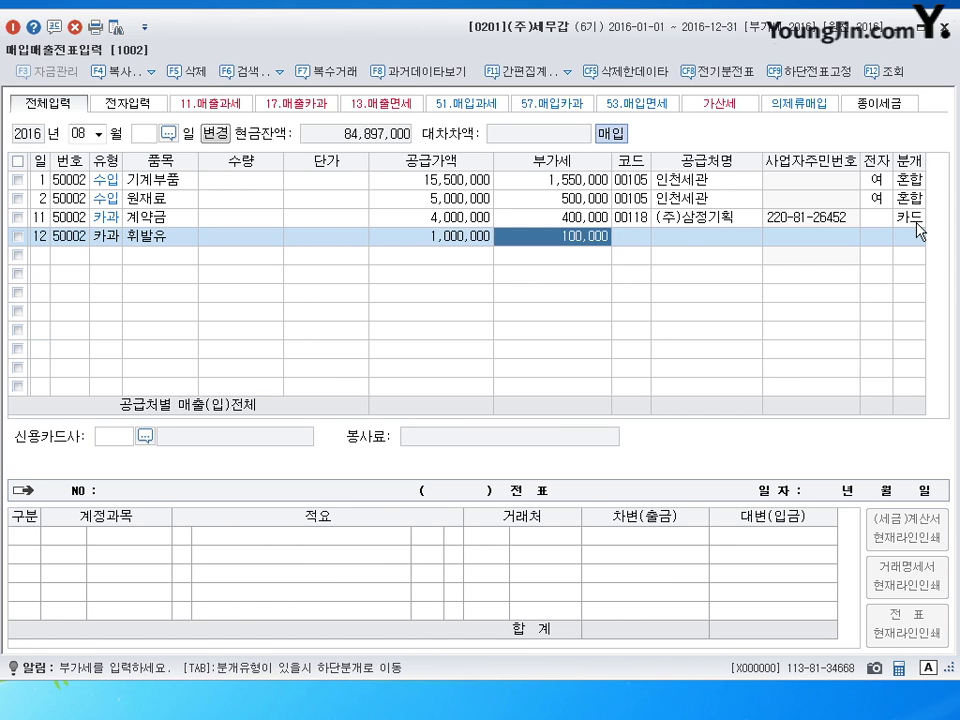
- Set the 휘발유 purchase's supplier to 강남주유소 and its credit card company to 국민카드
{"action": "key", "text": "Return"}
{"action": "type", "text": "강남"}
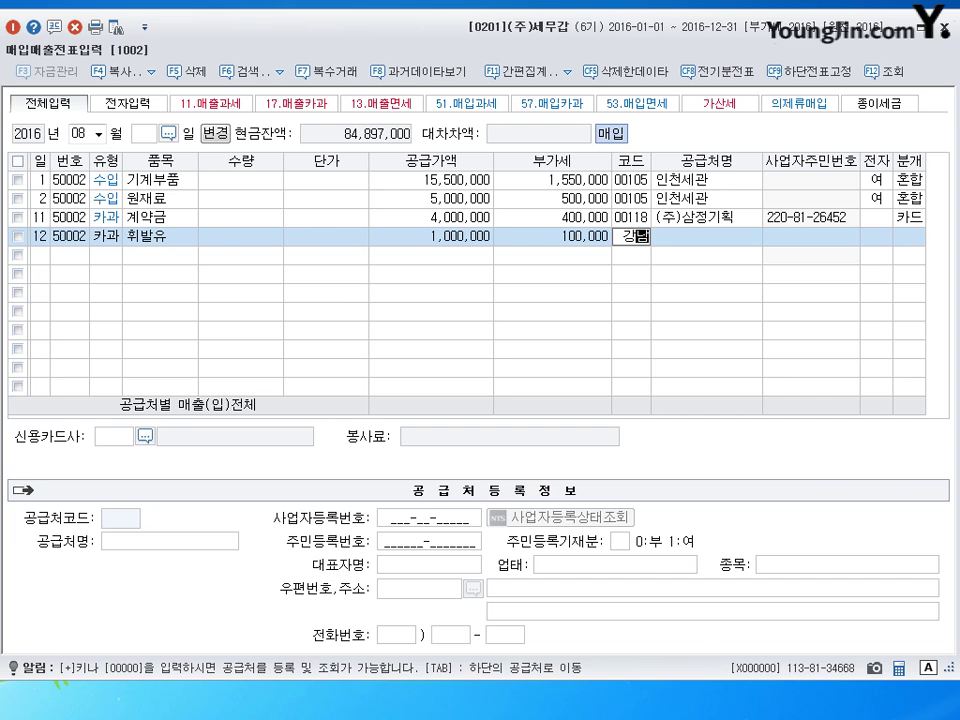
{"action": "key", "text": "Return"}
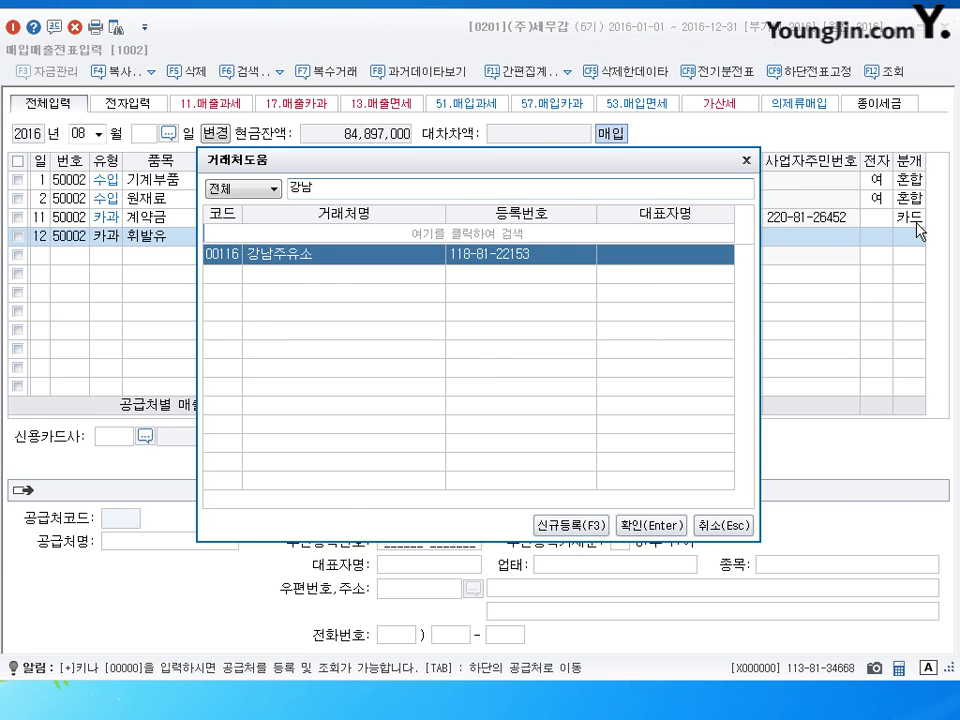
{"action": "key", "text": "Return"}
{"action": "key", "text": "Return"}
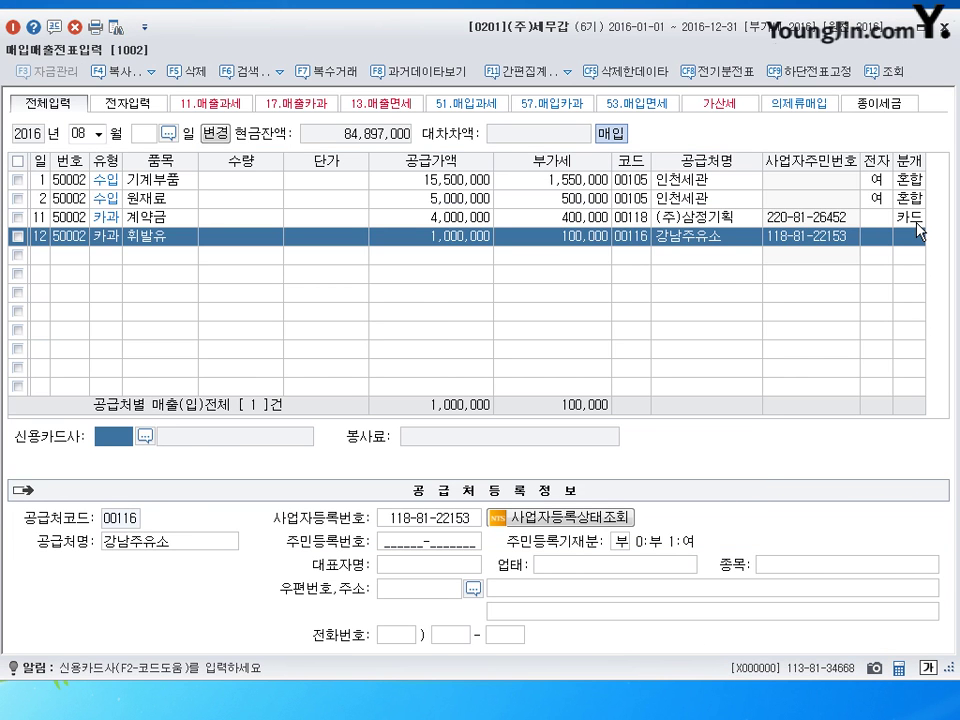
{"action": "left_click", "coordinate": [145, 436]}
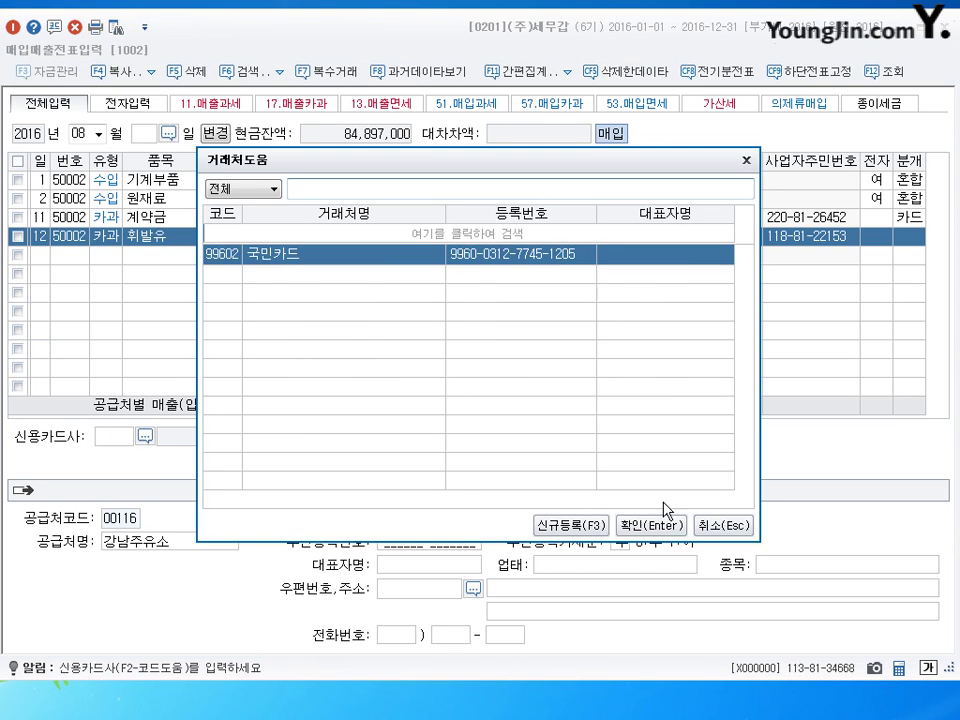
{"action": "left_click", "coordinate": [675, 523]}
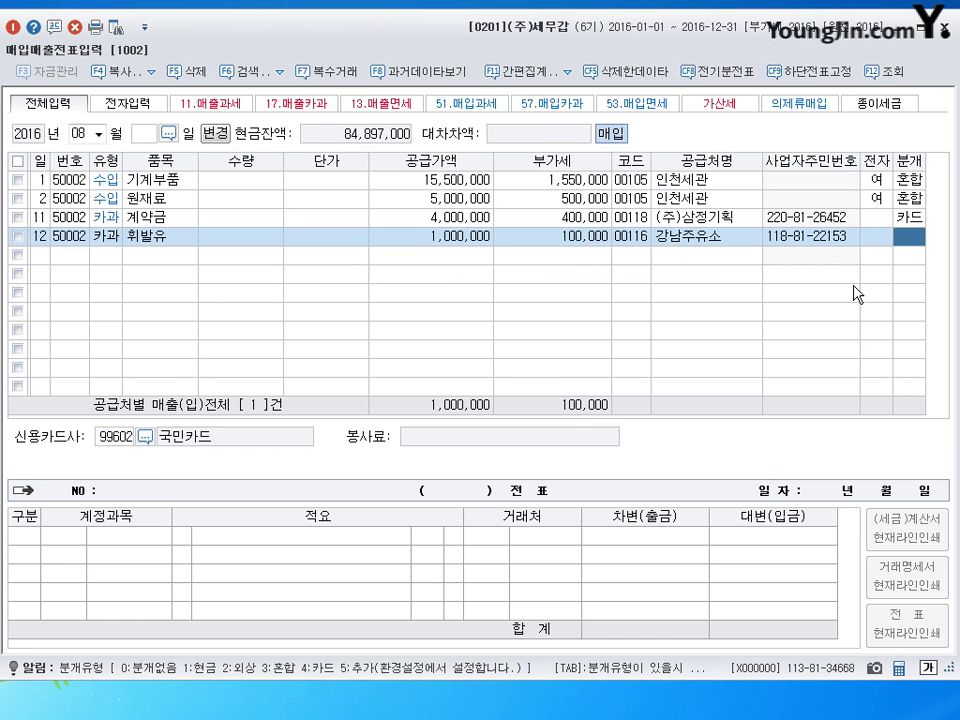
- Set the 휘발유 purchase's journal type to 카드 and change its 원재료 debit account to 0206 기계장치
{"action": "type", "text": "4"}
{"action": "key", "text": "Return"}
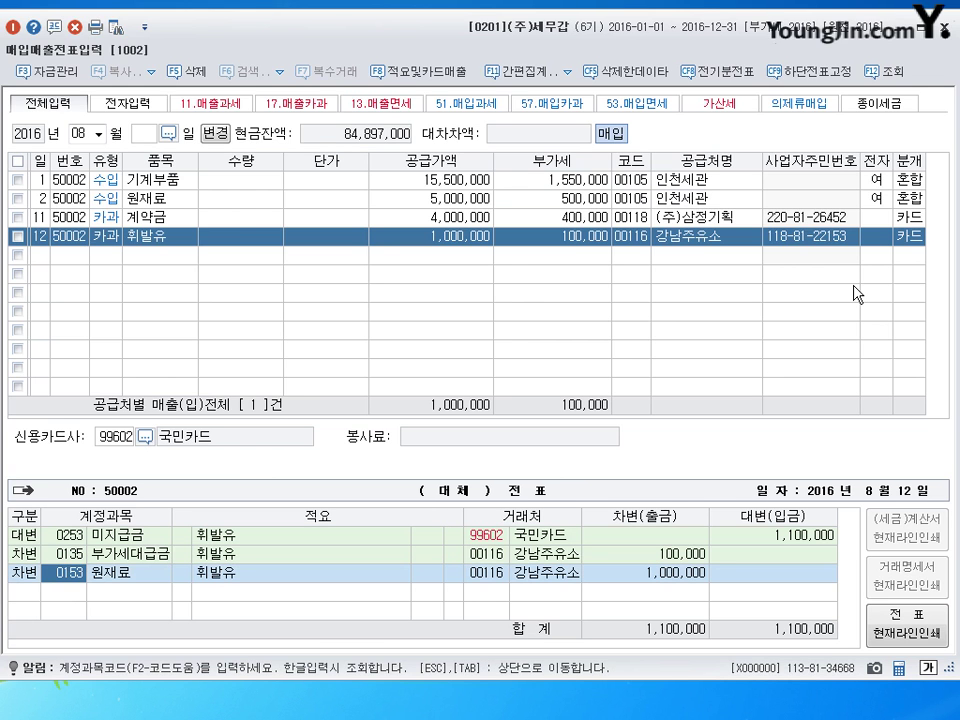
{"action": "type", "text": "206"}
{"action": "key", "text": "Return"}
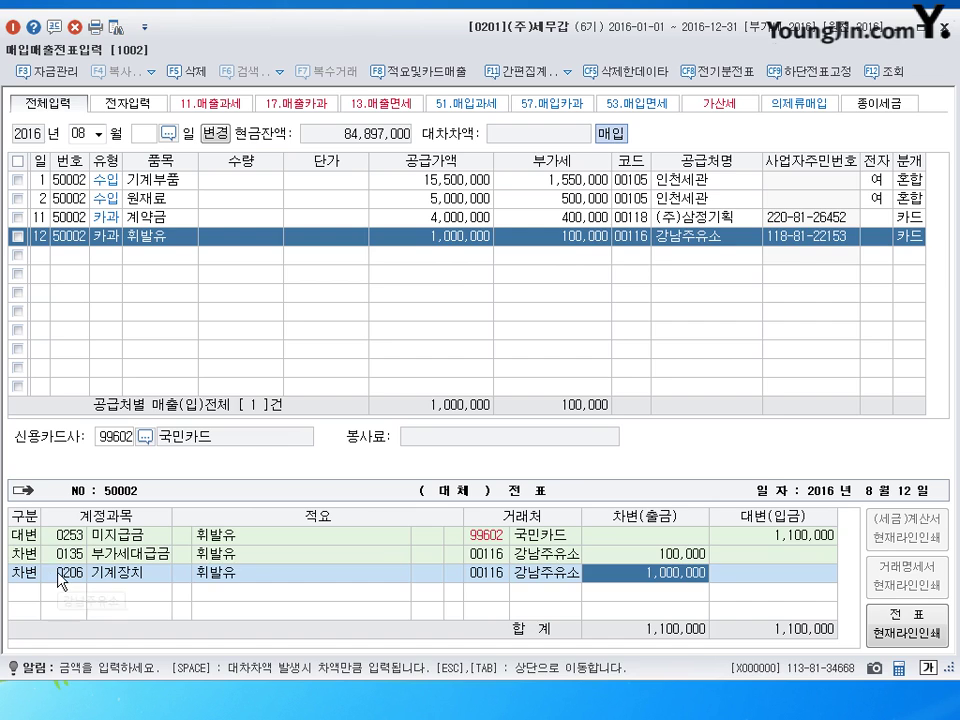
{"action": "key", "text": "Return"}
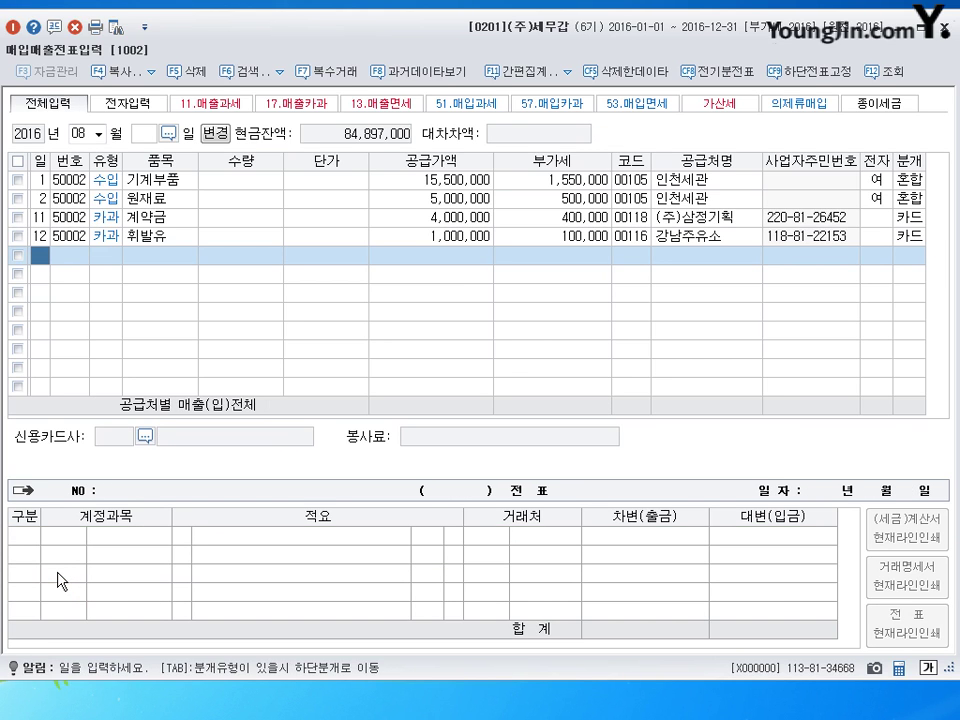
- Add a day 13 purchase of VAT type 57 (카과) for 교육훈련비, supply amount 8,000,000 plus 800,000 VAT
{"action": "type", "text": "13"}
{"action": "key", "text": "Return"}
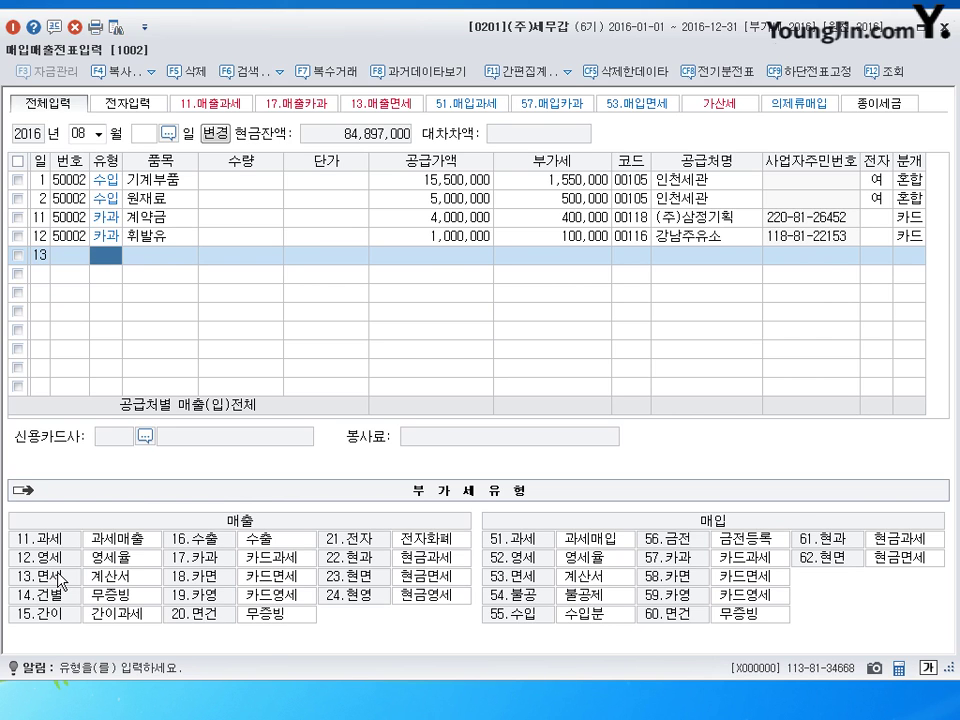
{"action": "type", "text": "57"}
{"action": "key", "text": "Return"}
{"action": "type", "text": "교육훈련비"}
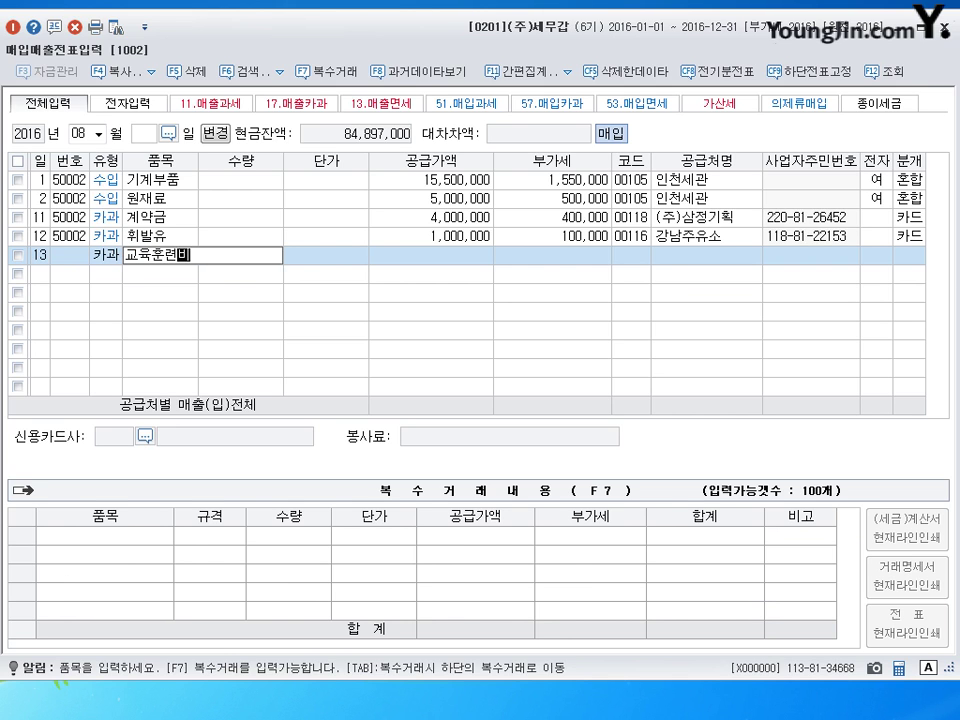
{"action": "key", "text": "Return"}
{"action": "key", "text": "Return"}
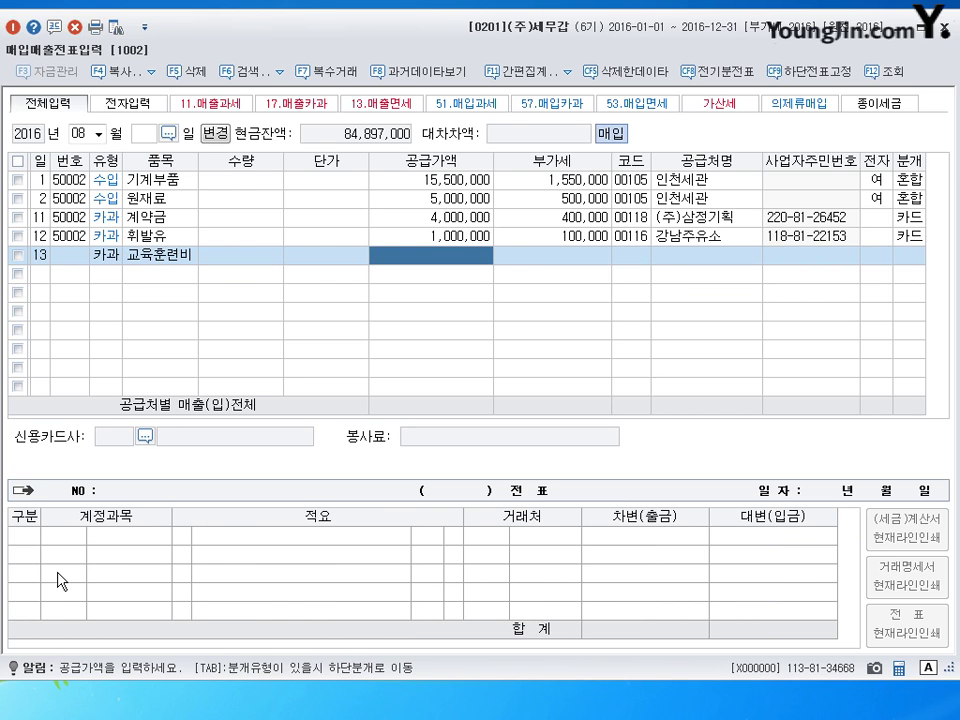
{"action": "type", "text": "8000000"}
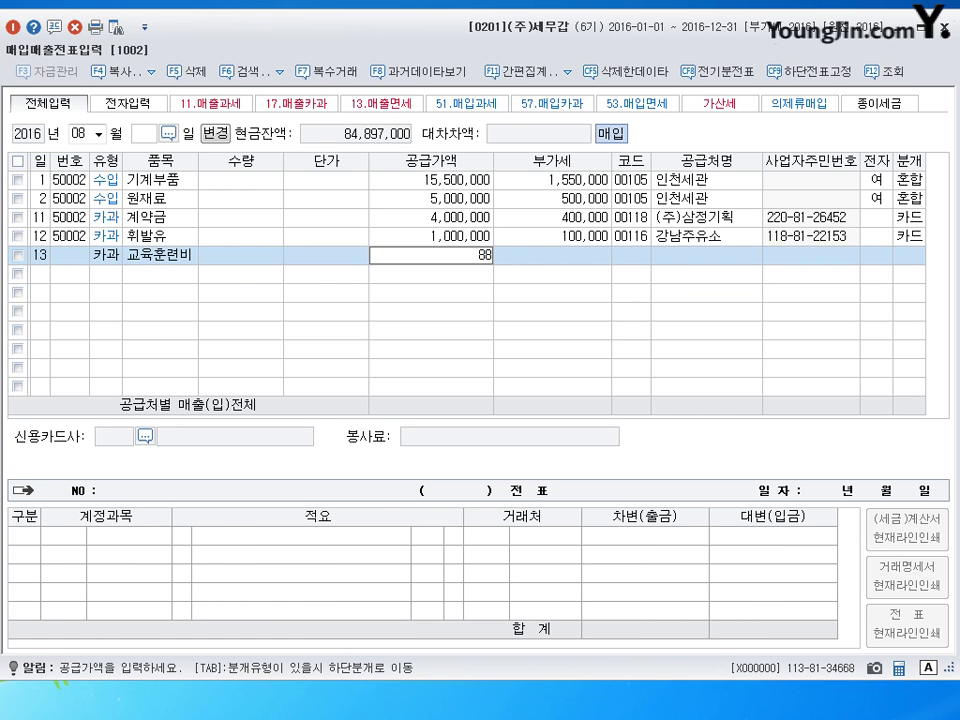
{"action": "key", "text": "Return"}
- Set the 교육훈련비 purchase's supplier to (주)지담 and its credit card company to 국민카드
{"action": "key", "text": "Return"}
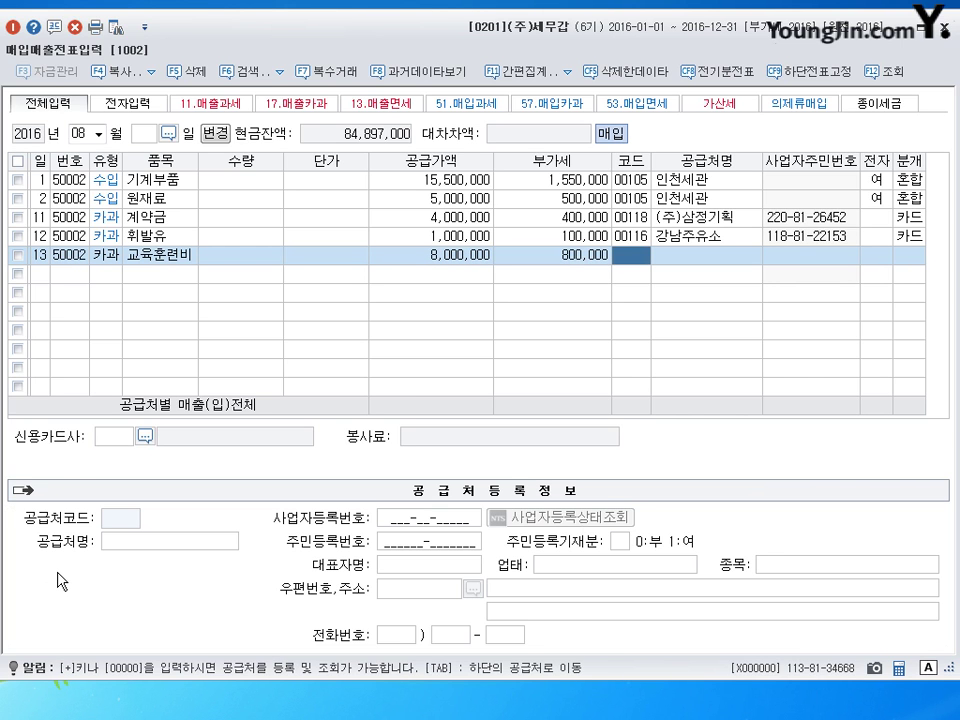
{"action": "type", "text": "지담"}
{"action": "key", "text": "Return"}
{"action": "key", "text": "Return"}
{"action": "key", "text": "Return"}
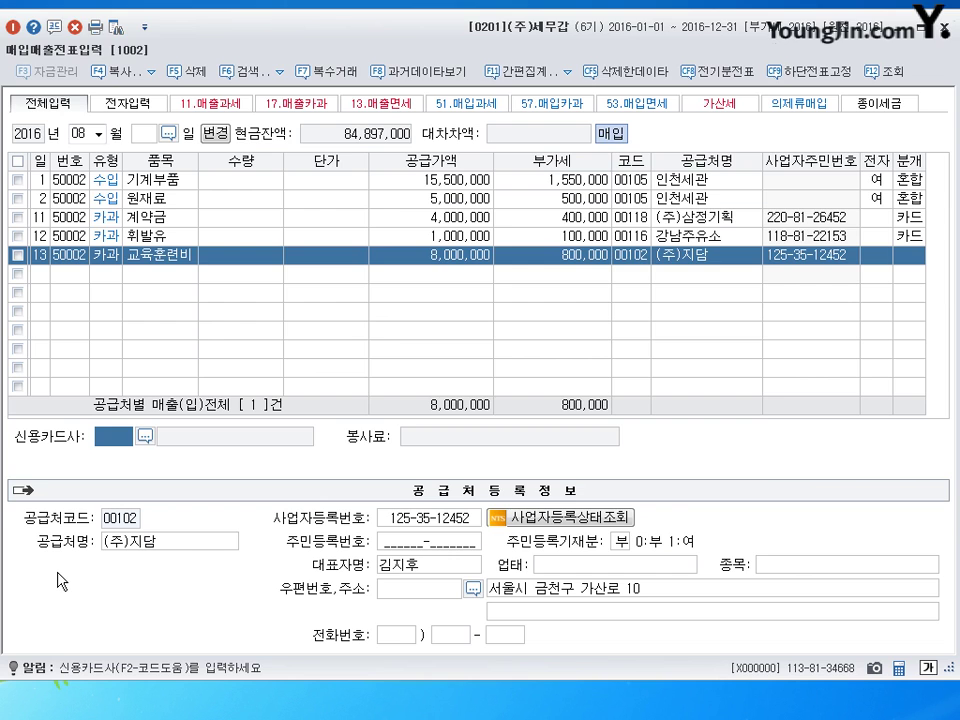
{"action": "key", "text": "F2"}
{"action": "key", "text": "Return"}
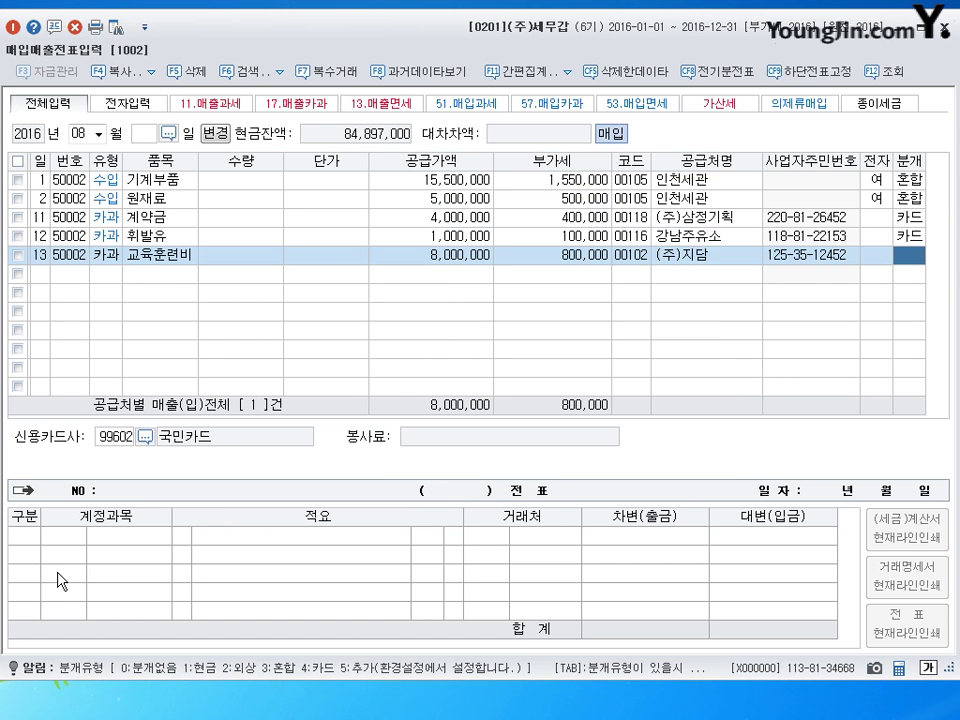
- Set the 교육훈련비 purchase's journal type to 카드 and change its 원재료 debit account to 0525 교육훈련비
{"action": "type", "text": "4"}
{"action": "key", "text": "Return"}
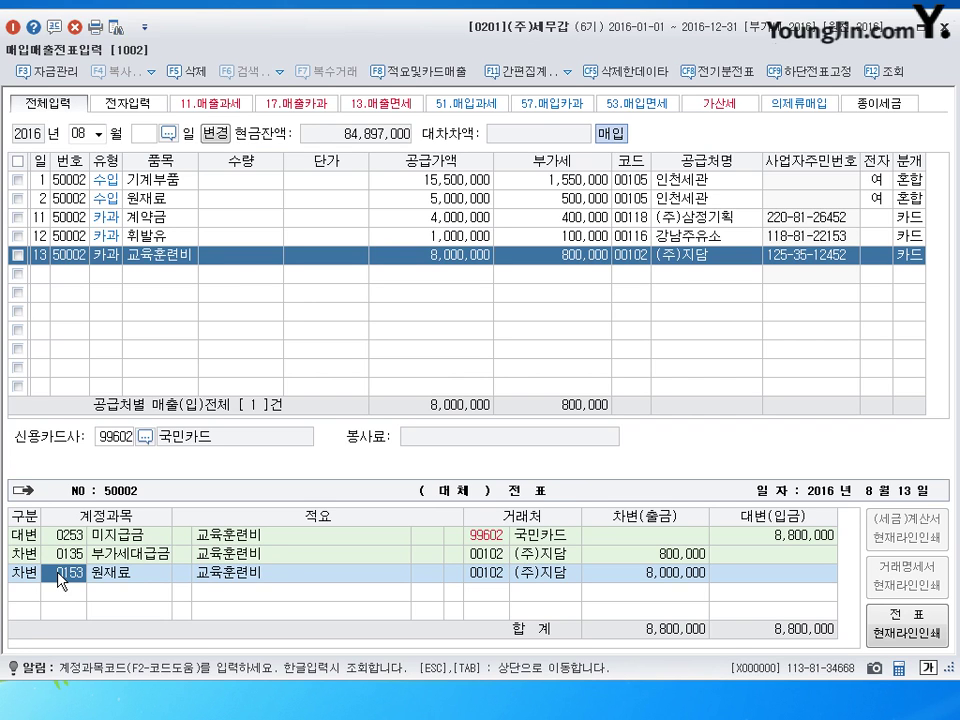
{"action": "type", "text": "0525"}
{"action": "key", "text": "Return"}
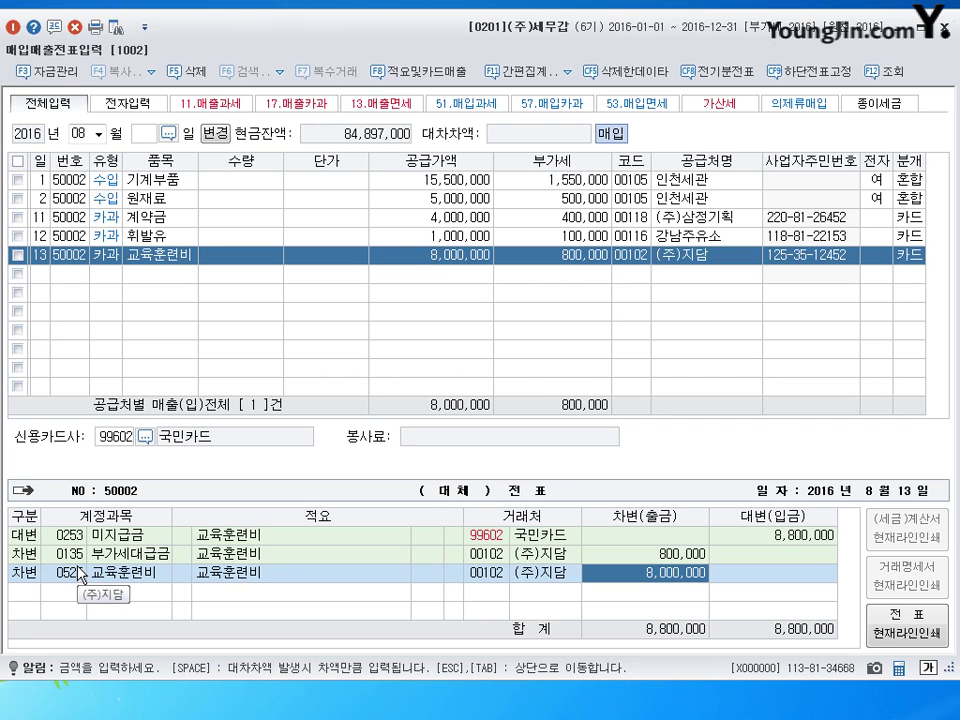
{"action": "key", "text": "Return"}
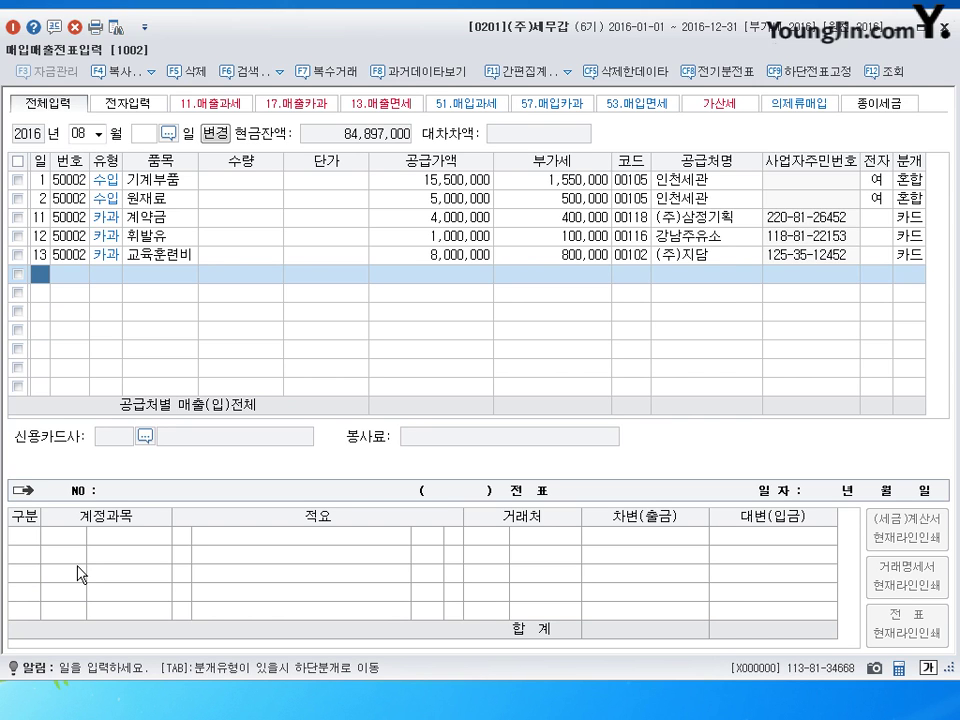
- Switch the purchase and sales voucher entry month to September 2016
{"action": "key", "text": "Escape"}
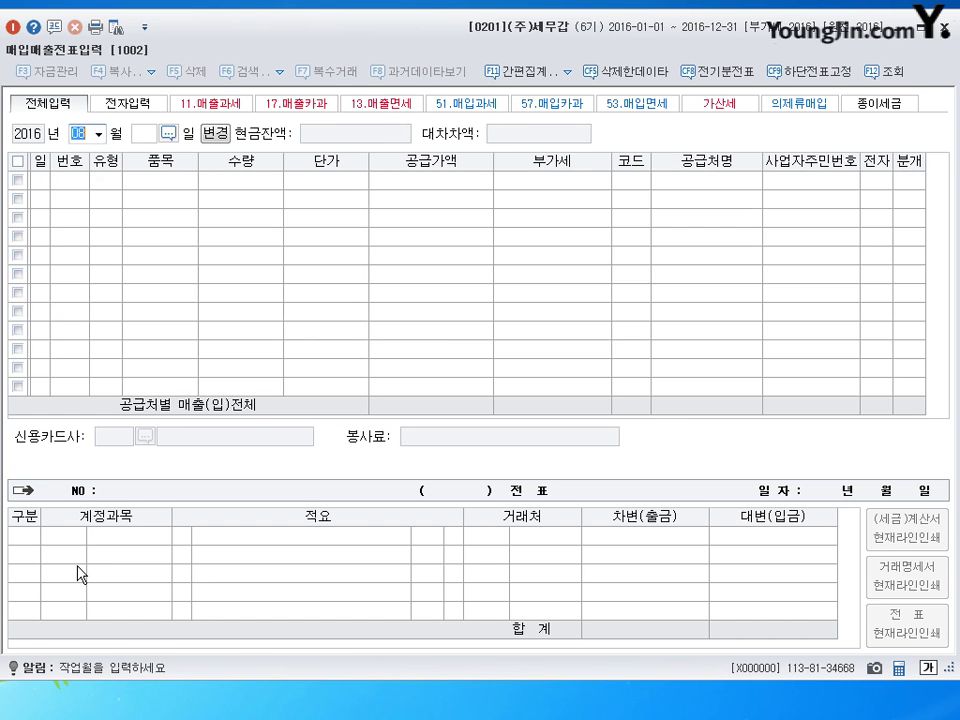
{"action": "type", "text": "09"}
{"action": "key", "text": "Return"}
{"action": "key", "text": "Return"}
- Add a day 1 purchase of VAT type 58 (카면) for 쌀 with a supply amount of 300,000
{"action": "type", "text": "1"}
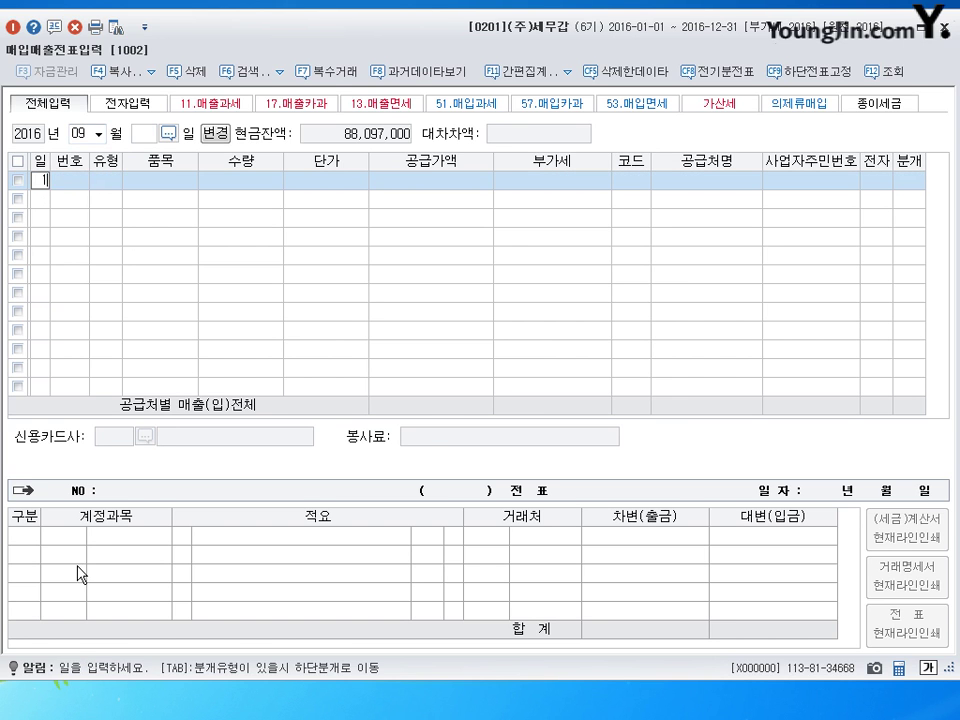
{"action": "key", "text": "Return"}
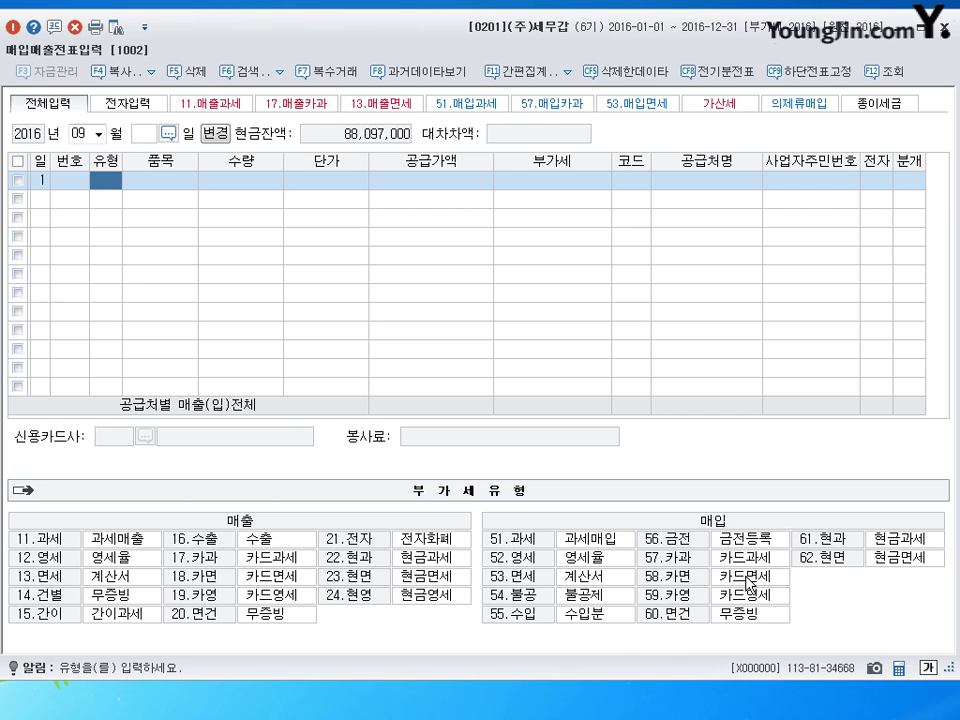
{"action": "type", "text": "58"}
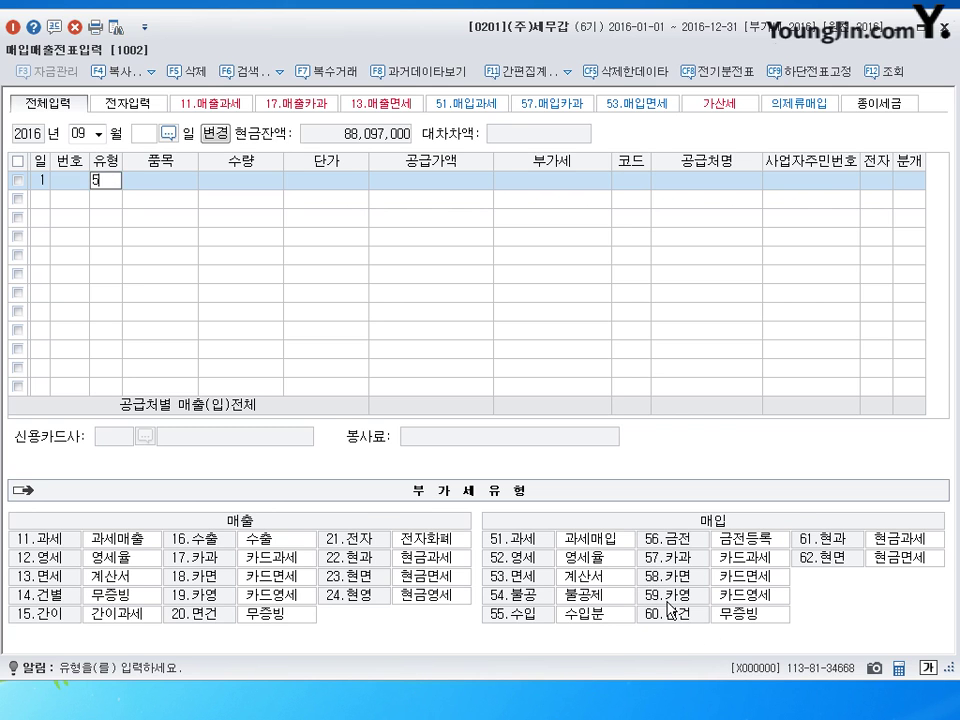
{"action": "key", "text": "Return"}
{"action": "type", "text": "쌀"}
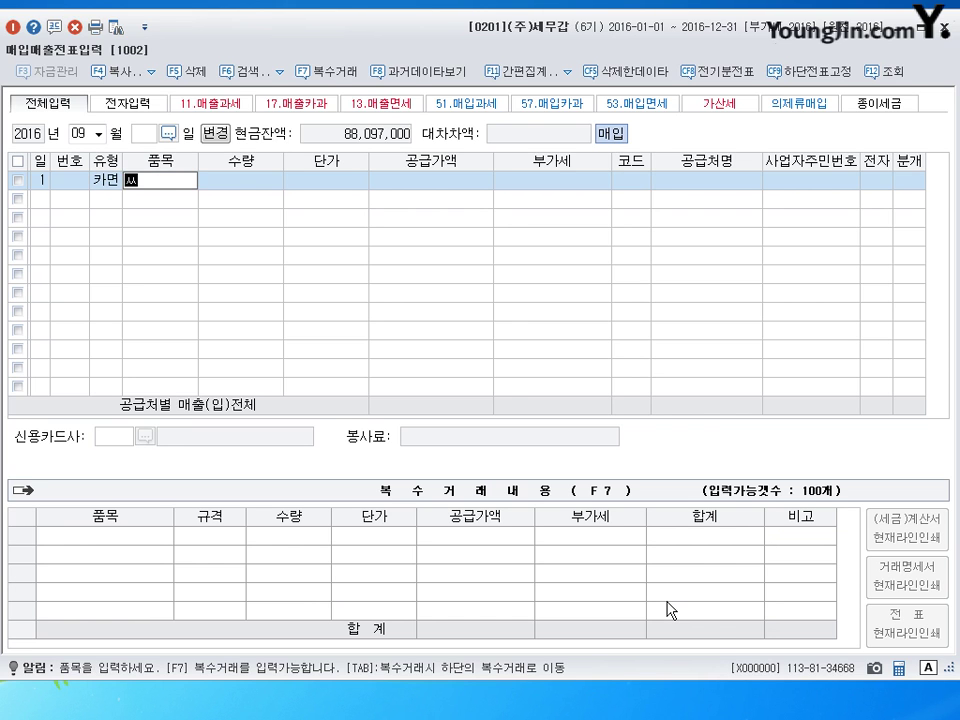
{"action": "key", "text": "Return"}
{"action": "key", "text": "Return"}
{"action": "key", "text": "Return"}
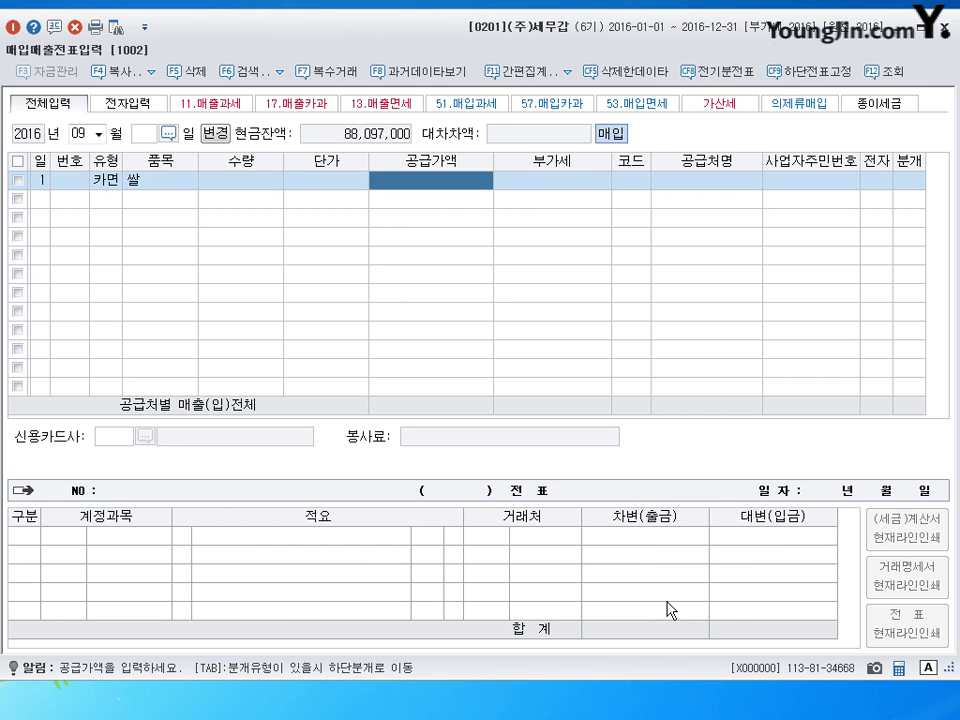
{"action": "type", "text": "3000000"}
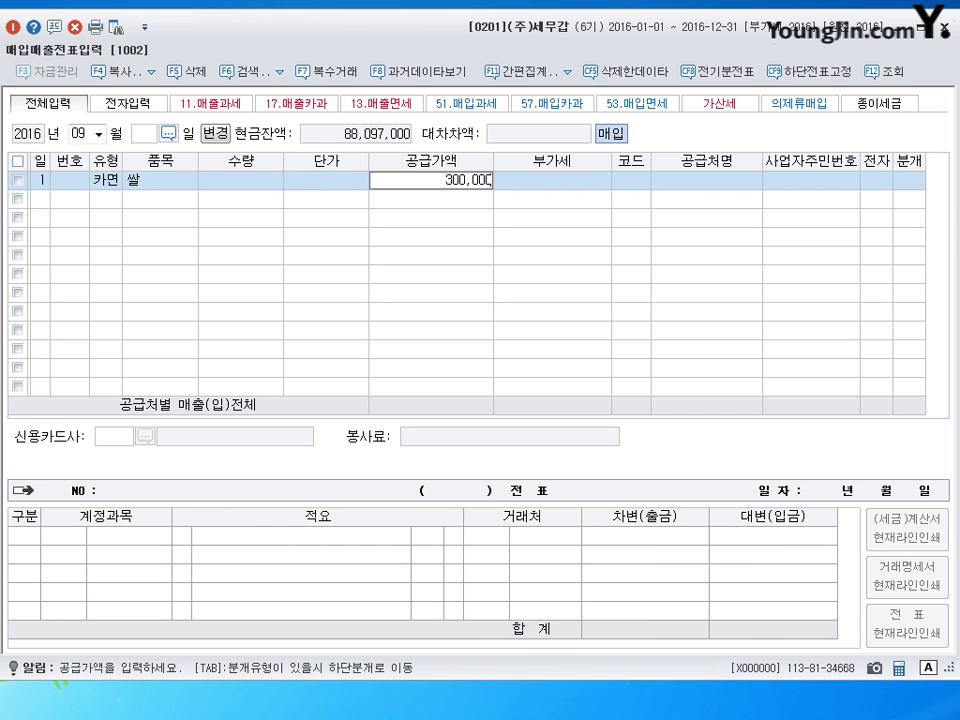
{"action": "key", "text": "Return"}
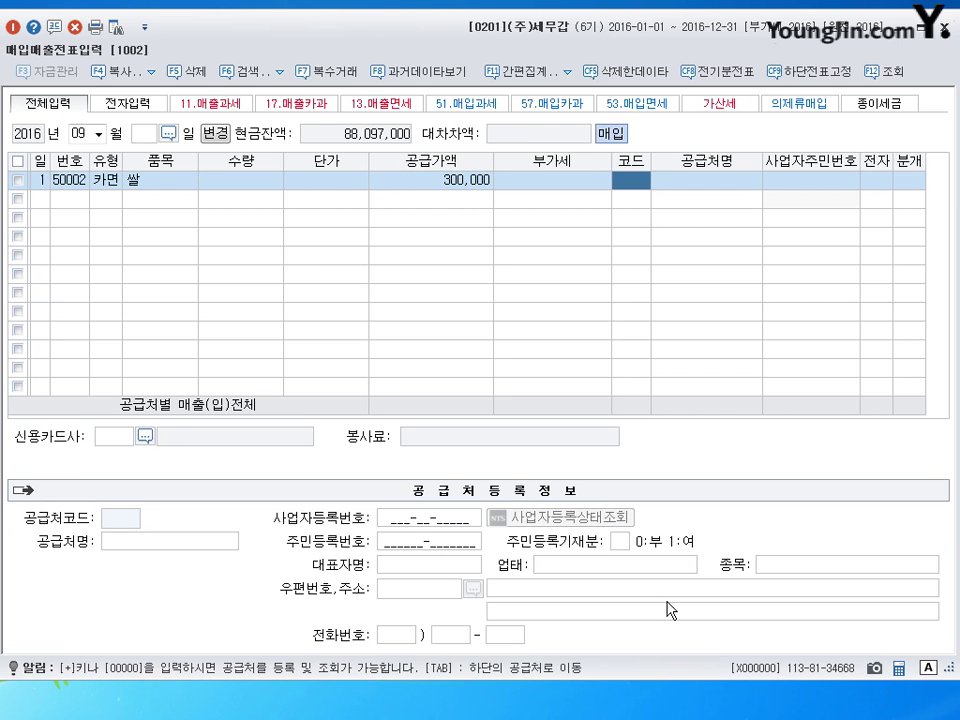
- Set the 쌀 purchase's supplier to (주)쌀쌀유통 and its credit card company to 국민카드
{"action": "type", "text": "쌀쌀"}
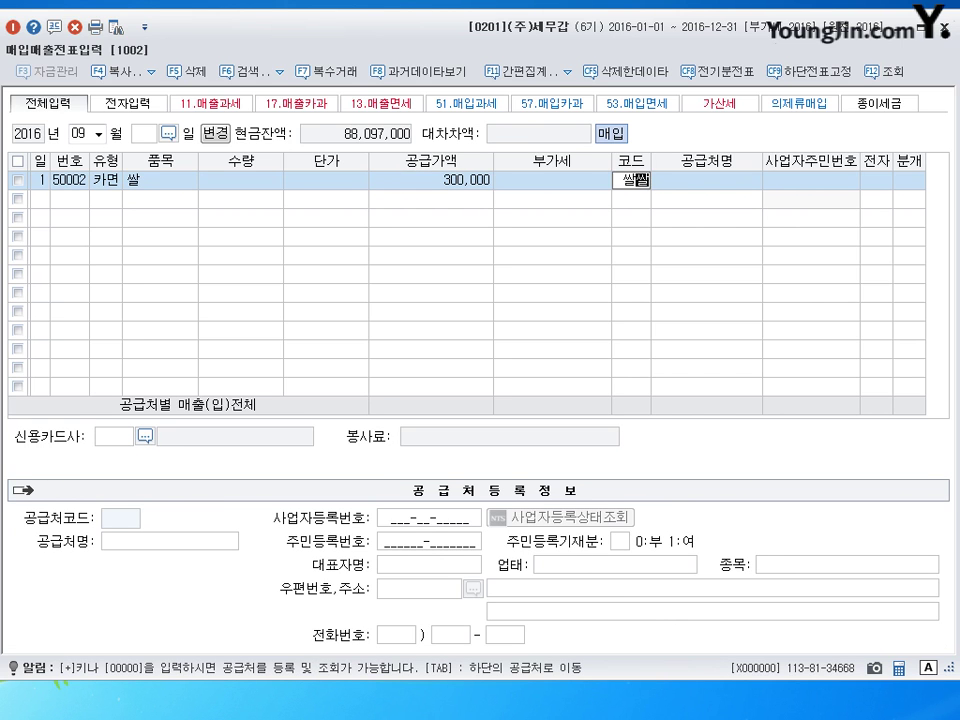
{"action": "key", "text": "Return"}
{"action": "key", "text": "Return"}
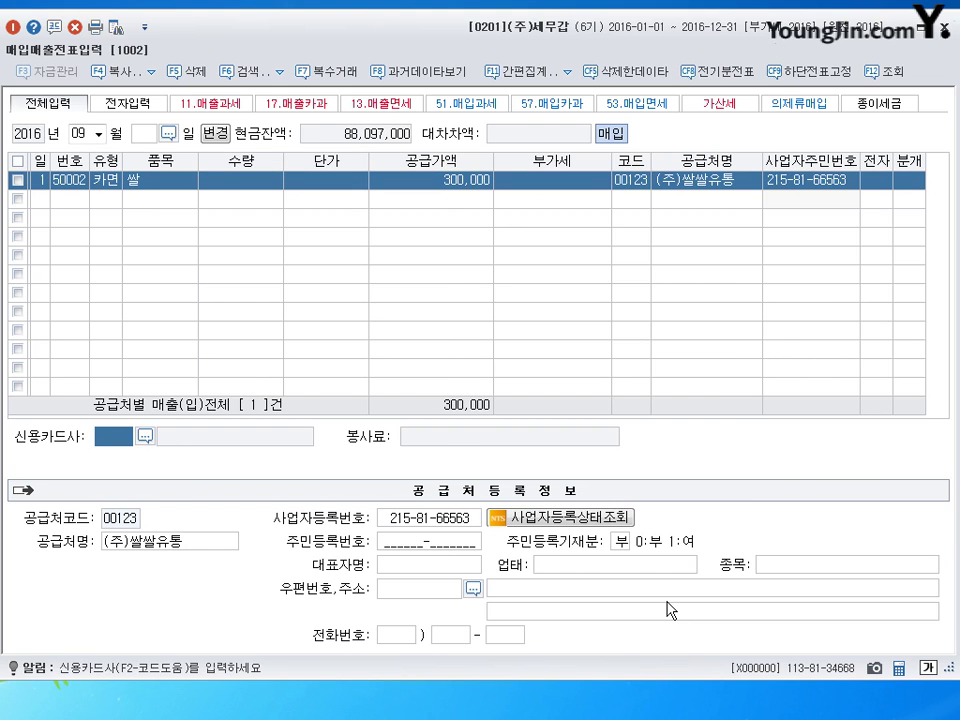
{"action": "key", "text": "F2"}
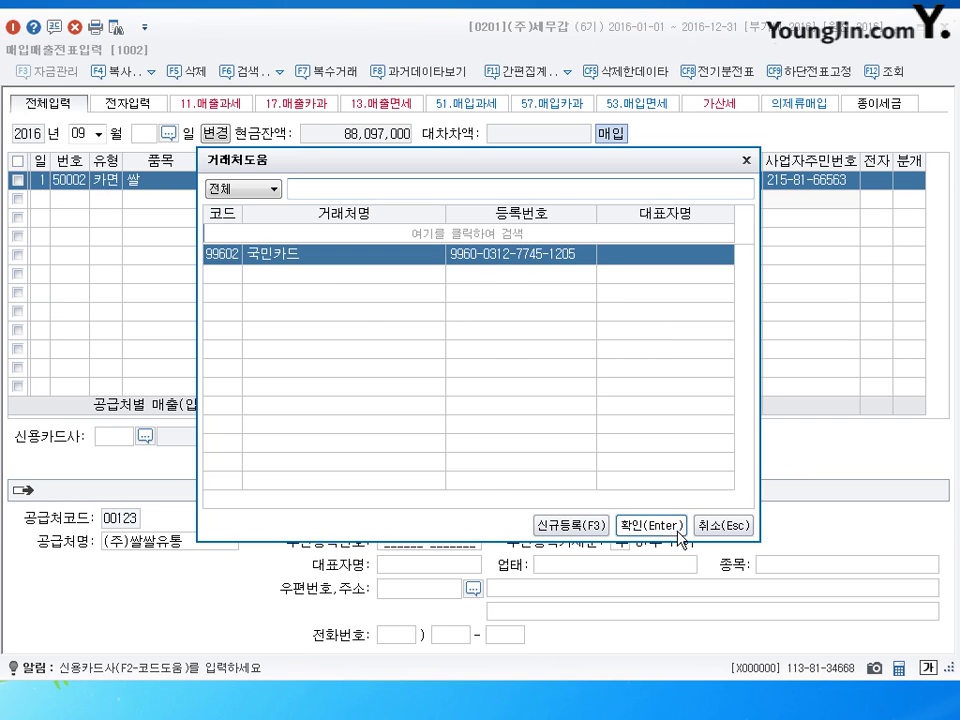
{"action": "left_click", "coordinate": [716, 522]}
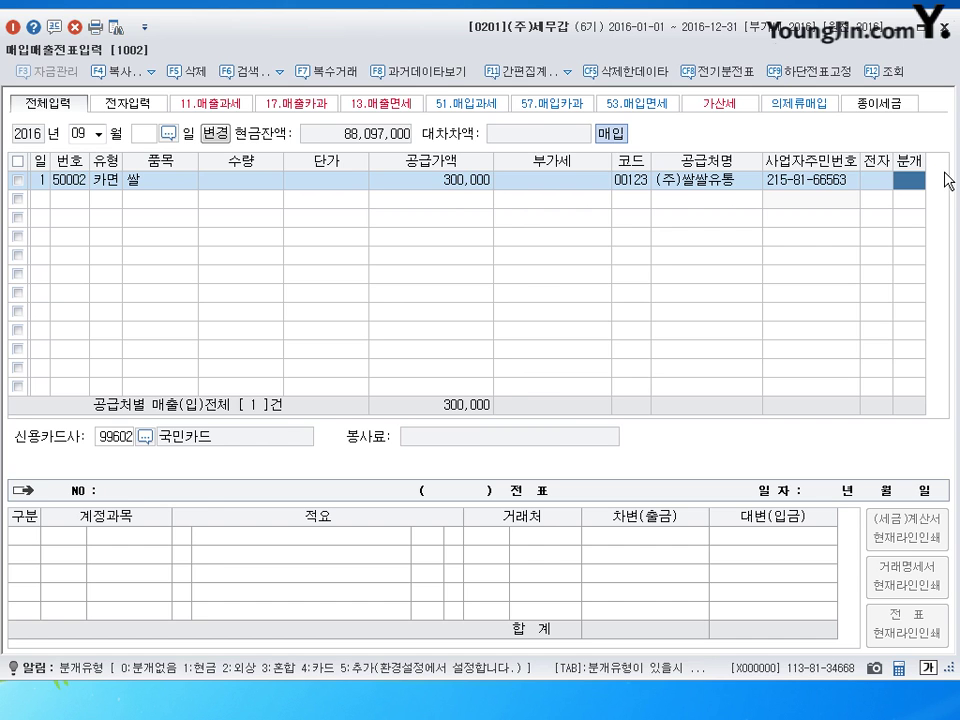
- Set the 쌀 purchase's journal type to 카드 and change its 원재료 debit account to 0511 복리후생비
{"action": "type", "text": "4"}
{"action": "key", "text": "Return"}
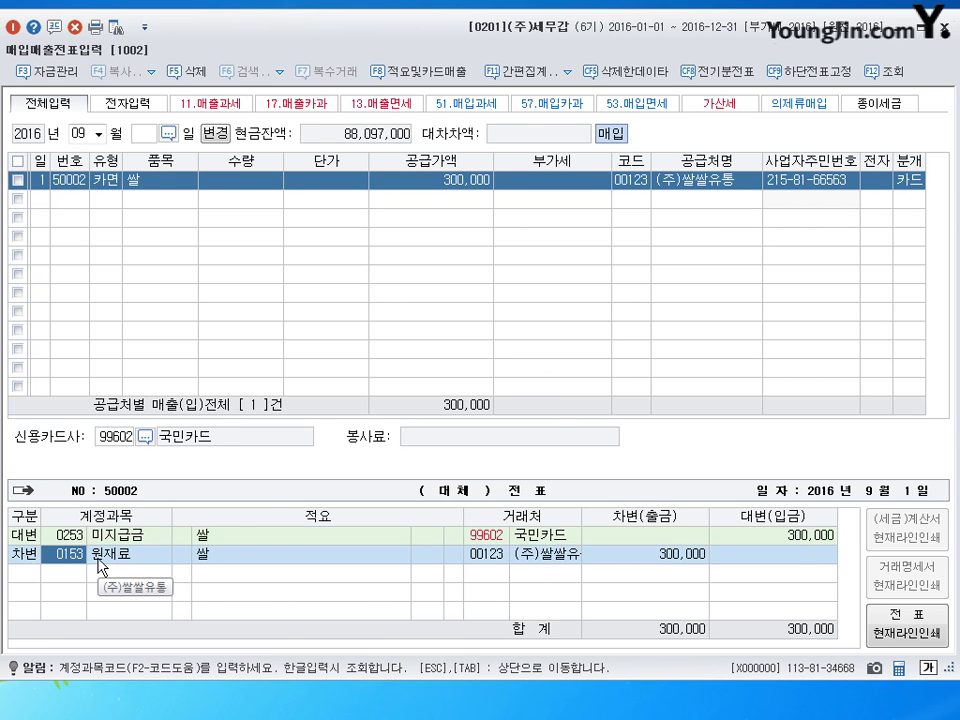
{"action": "type", "text": "0511"}
{"action": "key", "text": "Return"}
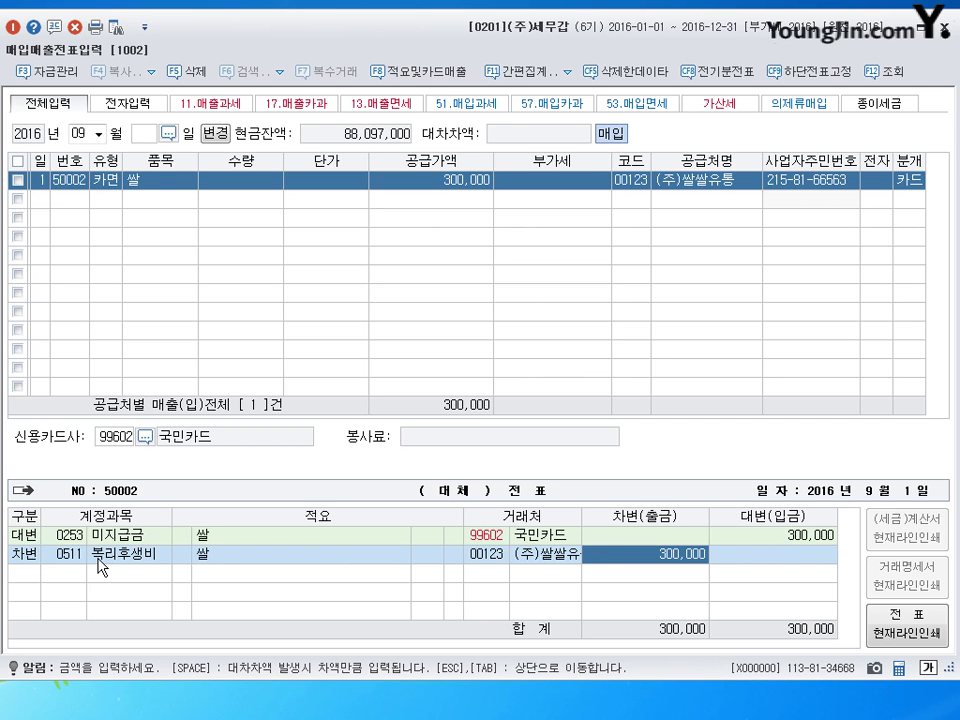
{"action": "key", "text": "Return"}
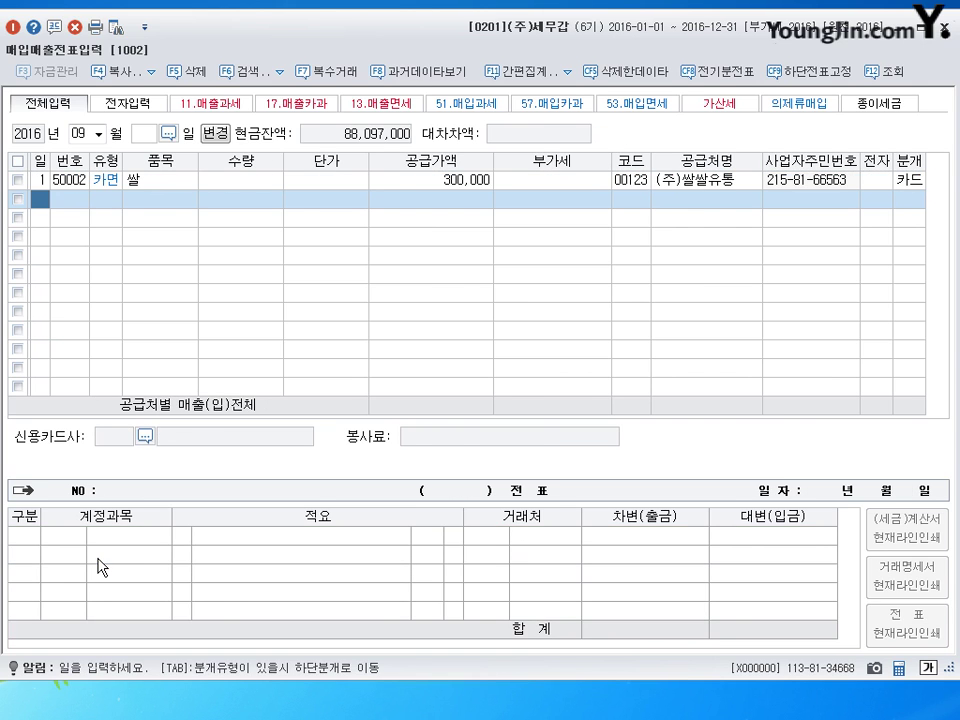
- Add a day 2 purchase of VAT type 61 (현과) for 운반대금, entering the VAT-inclusive amount 550,000
{"action": "type", "text": "2"}
{"action": "key", "text": "Return"}
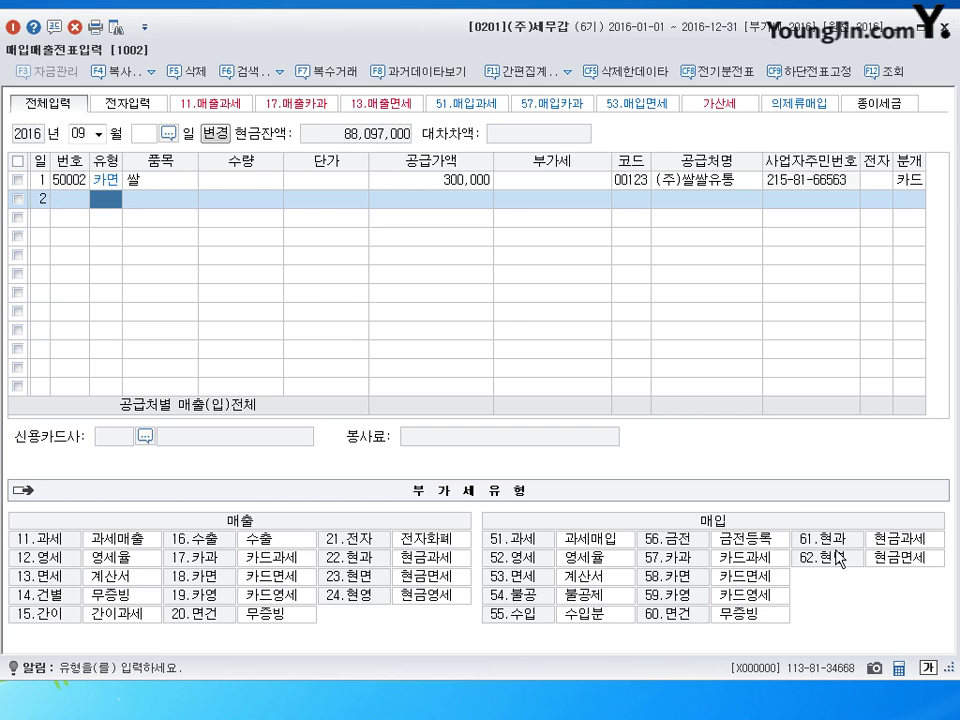
{"action": "type", "text": "61"}
{"action": "key", "text": "Return"}
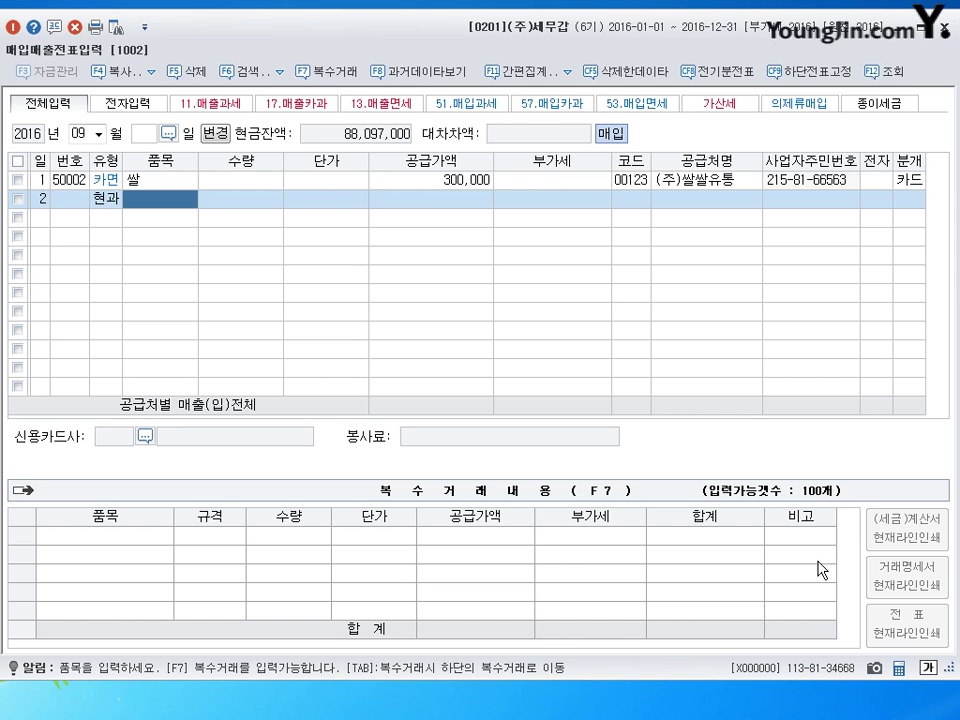
{"action": "type", "text": "운반대금"}
{"action": "key", "text": "Return"}
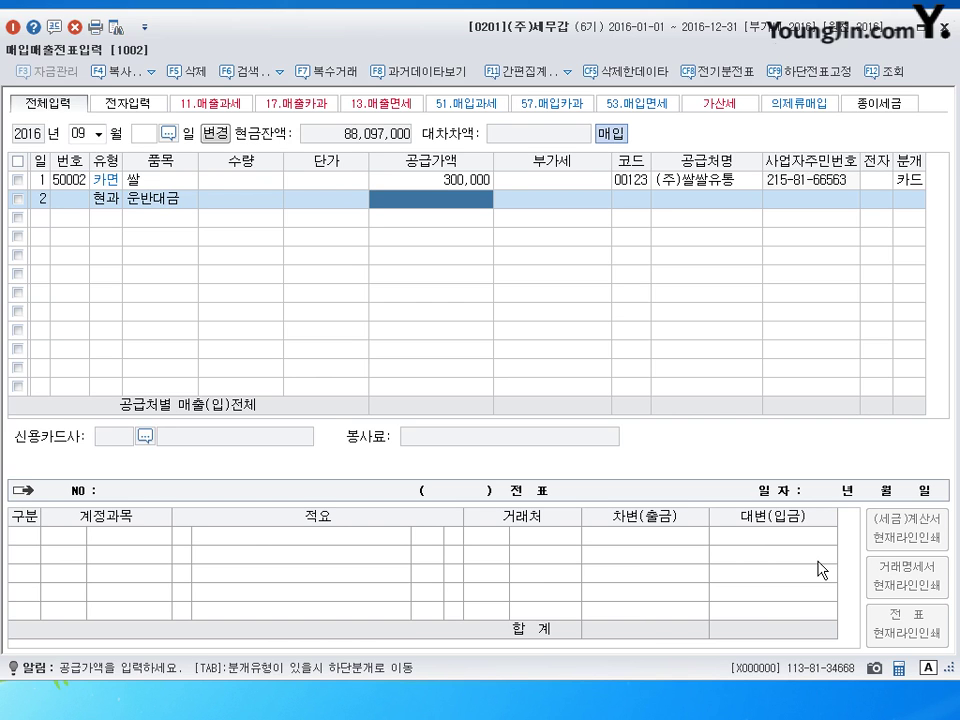
{"action": "type", "text": "5500000"}
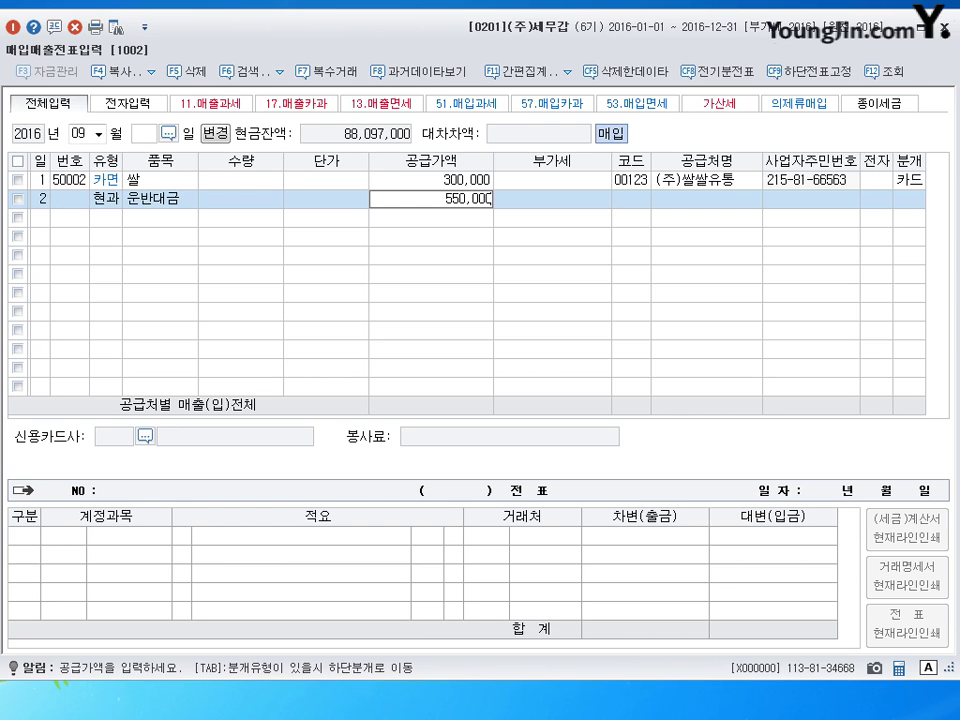
{"action": "key", "text": "Return"}
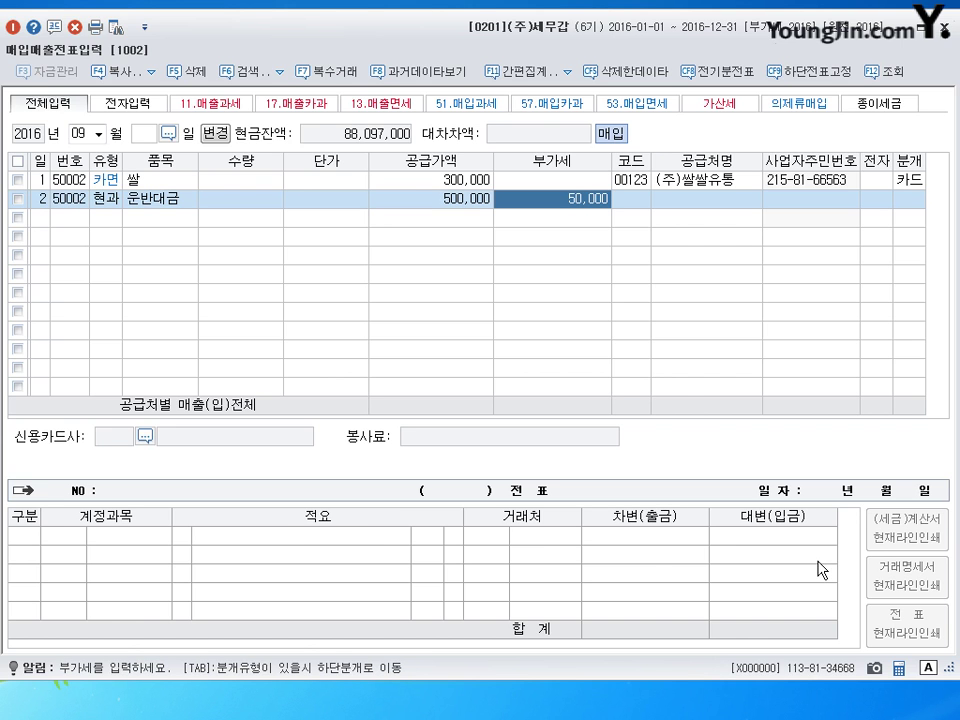
{"action": "key", "text": "Return"}
- Set the 운반대금 purchase's supplier to 갑을상사 and its journal type to 혼합
{"action": "type", "text": "갑을"}
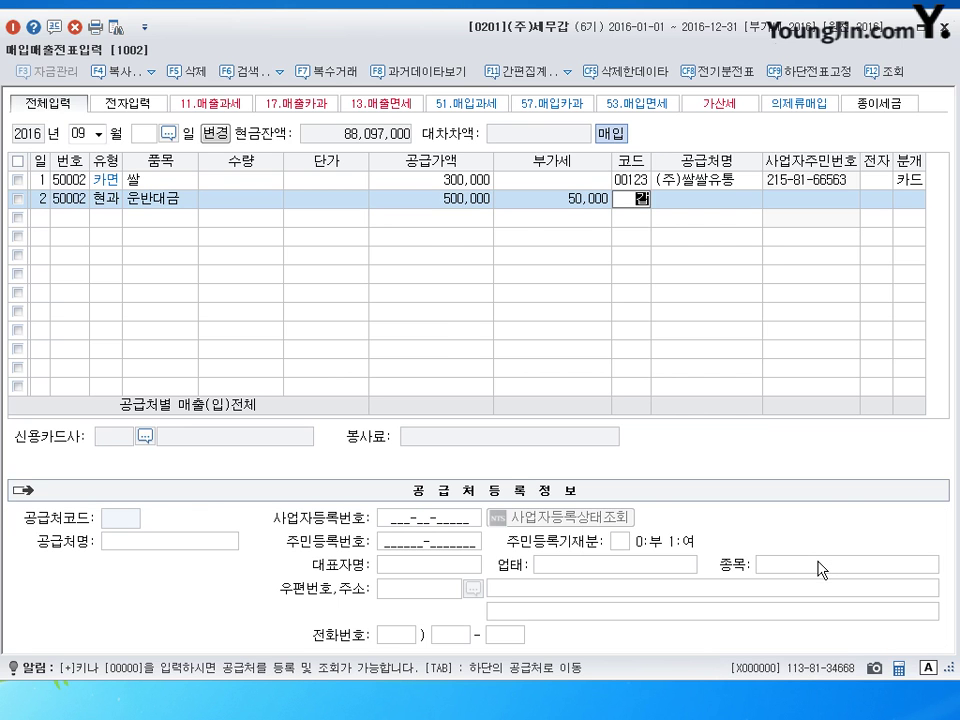
{"action": "key", "text": "Return"}
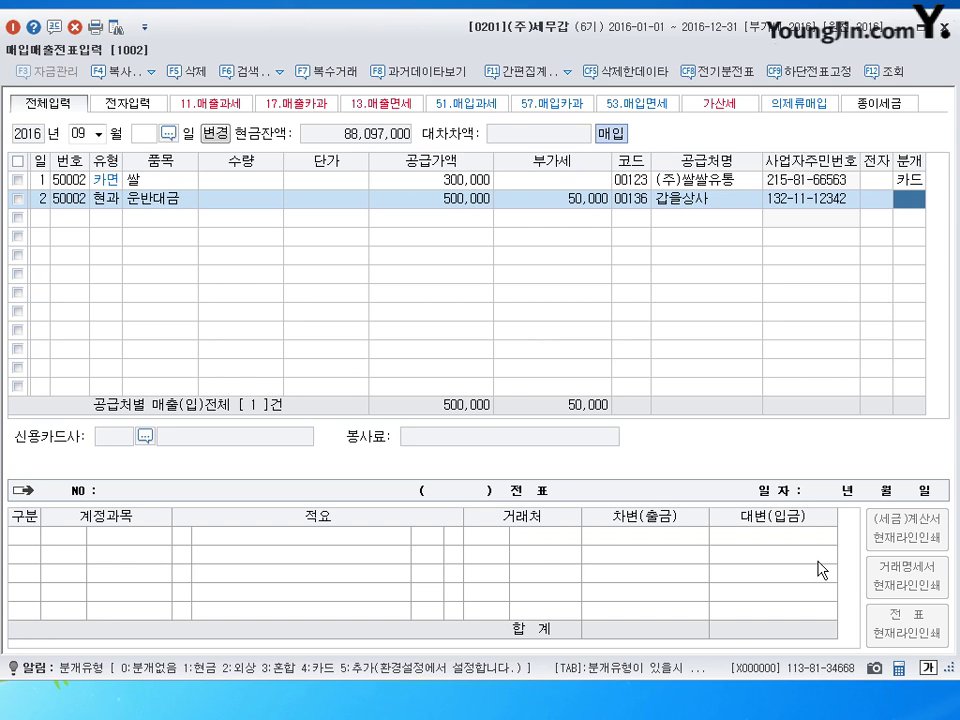
{"action": "type", "text": "3"}
{"action": "key", "text": "Return"}
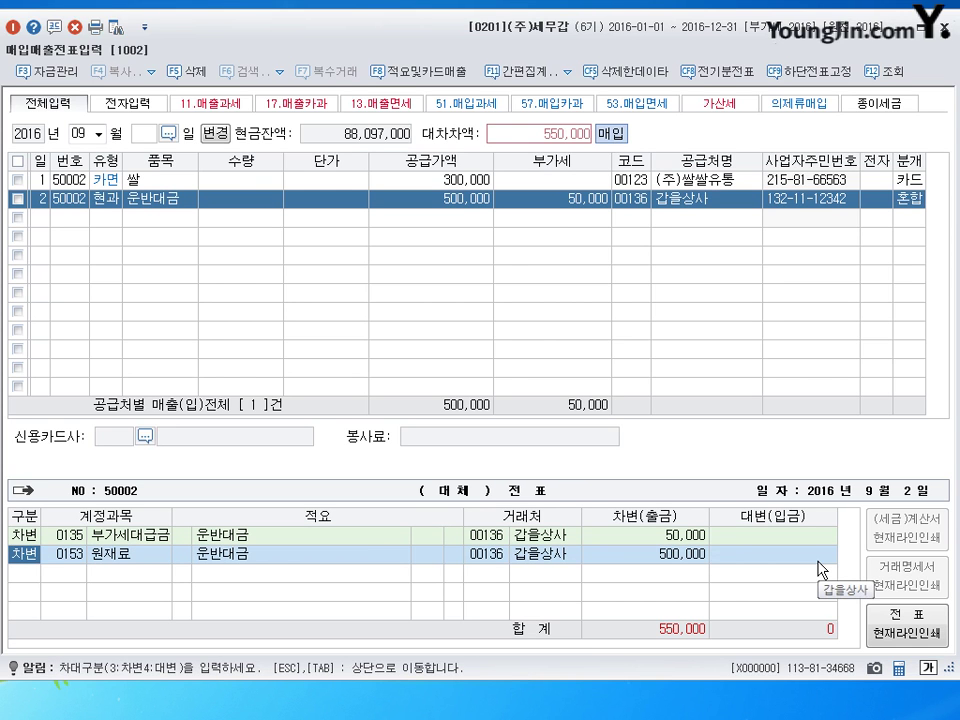
- Add a 0103 보통예금 credit line of 550,000 to the 운반대금 journal entry, keeping the 원재료 debit, and finish the voucher
{"action": "key", "text": "Return"}
{"action": "key", "text": "Return"}
{"action": "key", "text": "Return"}
{"action": "key", "text": "Return"}
{"action": "key", "text": "Return"}
{"action": "type", "text": "4"}
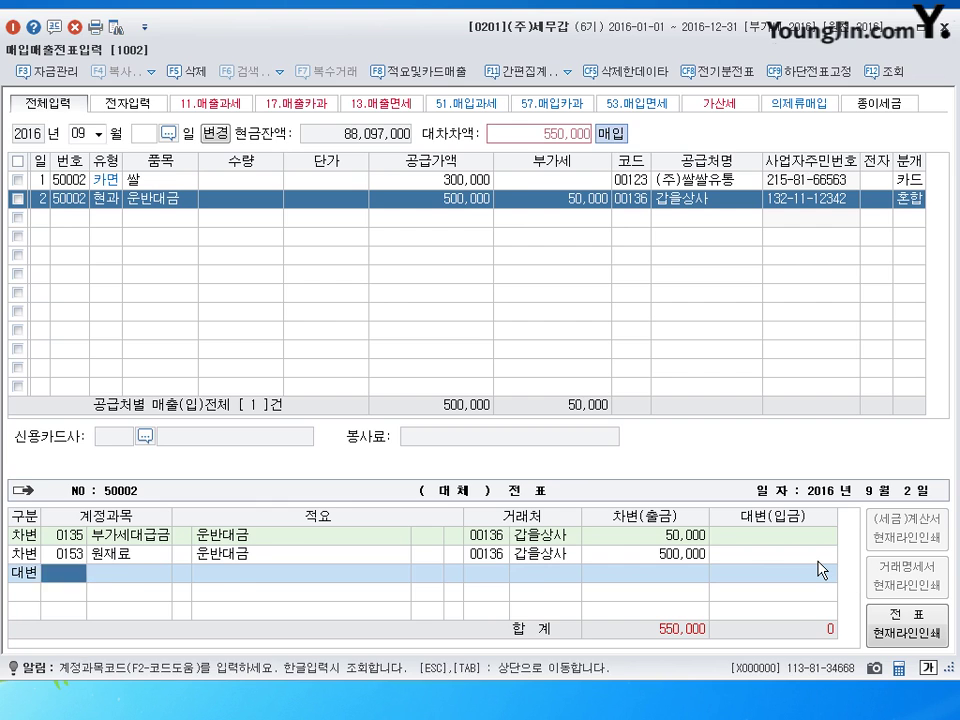
{"action": "type", "text": "103"}
{"action": "key", "text": "Return"}
{"action": "key", "text": "Return"}
{"action": "key", "text": "Return"}
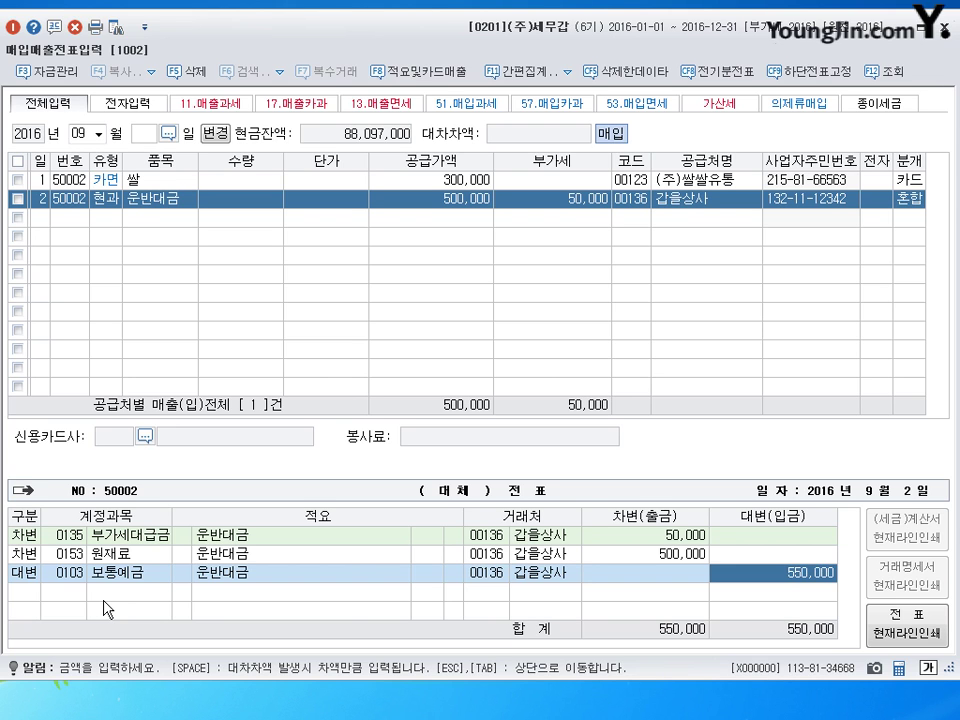
{"action": "key", "text": "Return"}
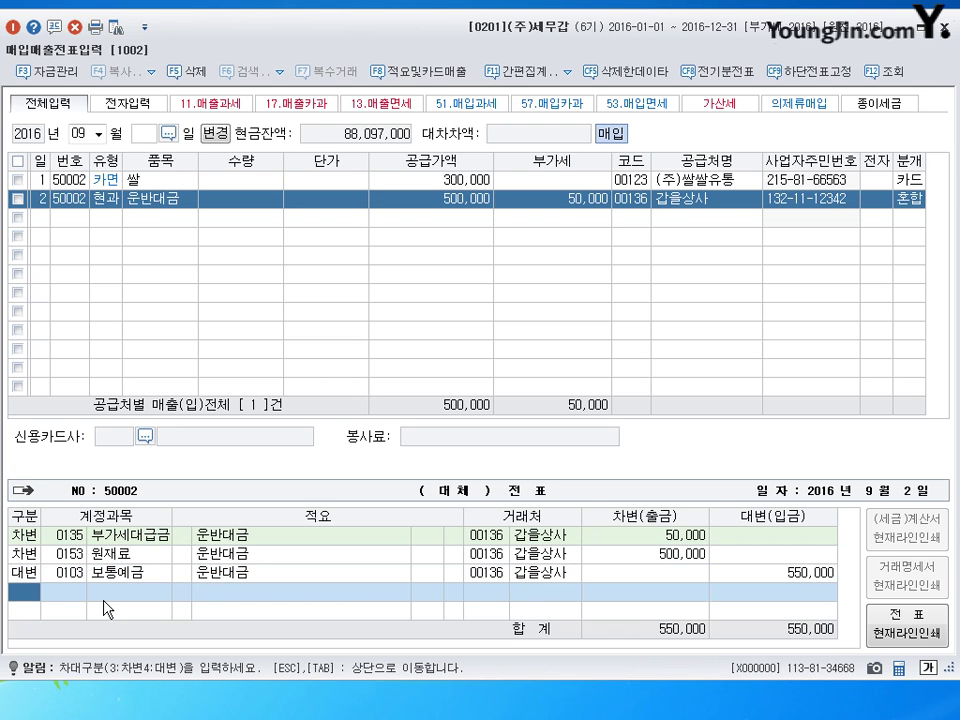
{"action": "key", "text": "Escape"}
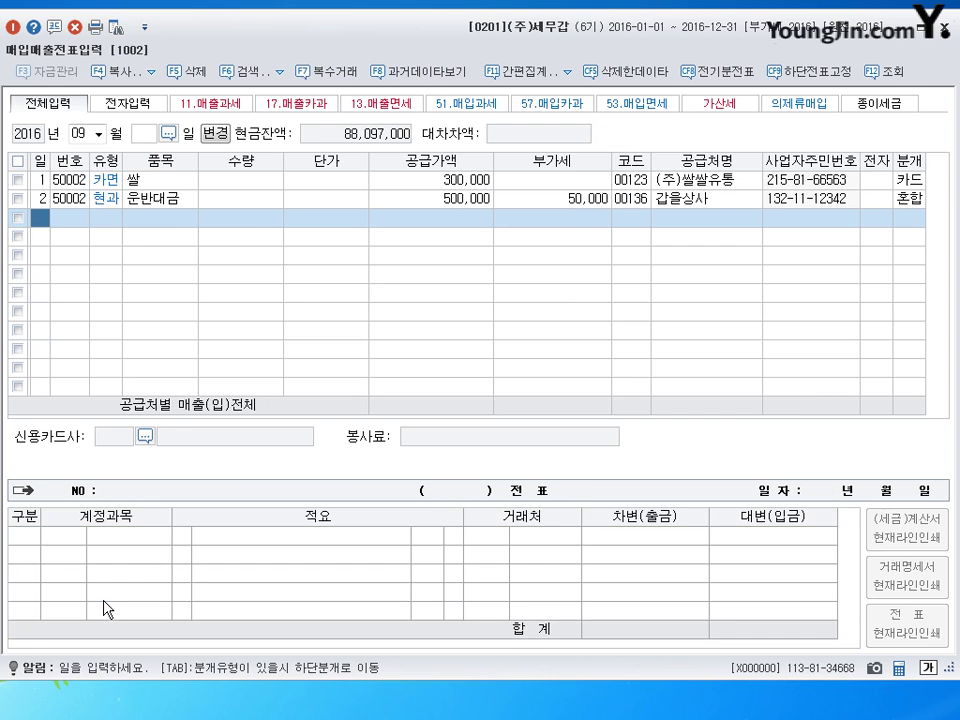
- Add a day 3 purchase of VAT type 61 (현과) for 컴퓨터, entering the VAT-inclusive amount 2,200,000
{"action": "type", "text": "3"}
{"action": "key", "text": "Return"}
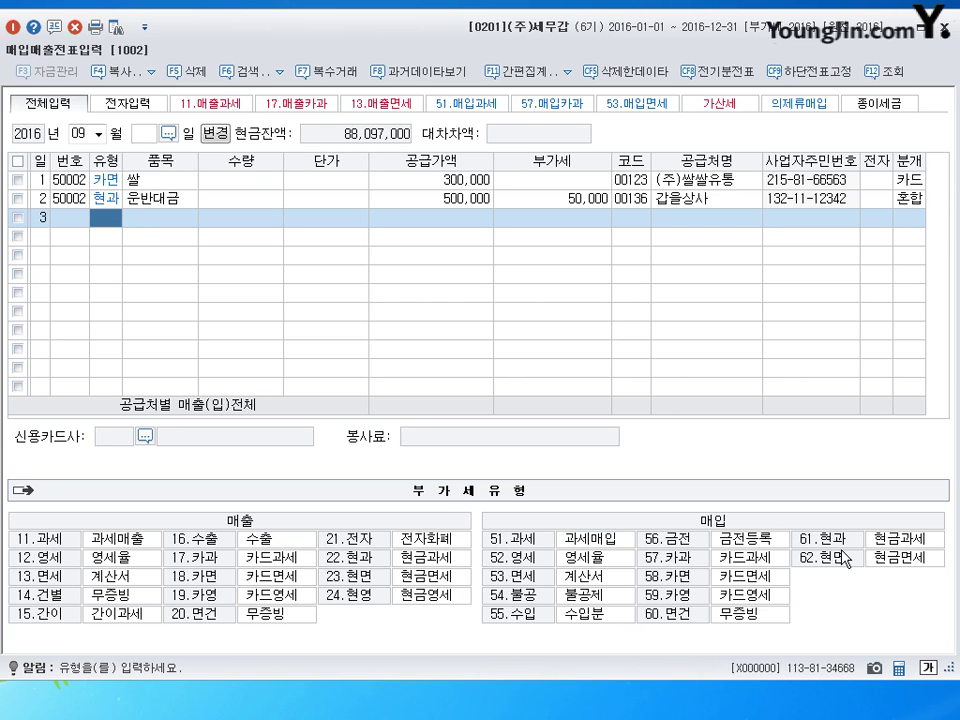
{"action": "type", "text": "61"}
{"action": "key", "text": "Return"}
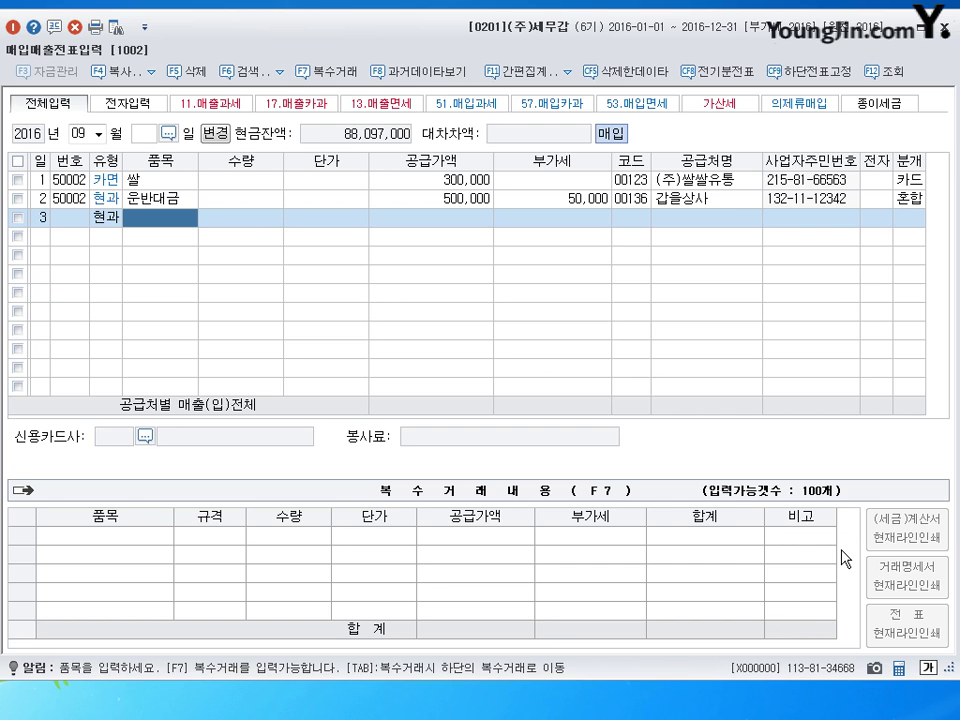
{"action": "type", "text": "컴퓨터"}
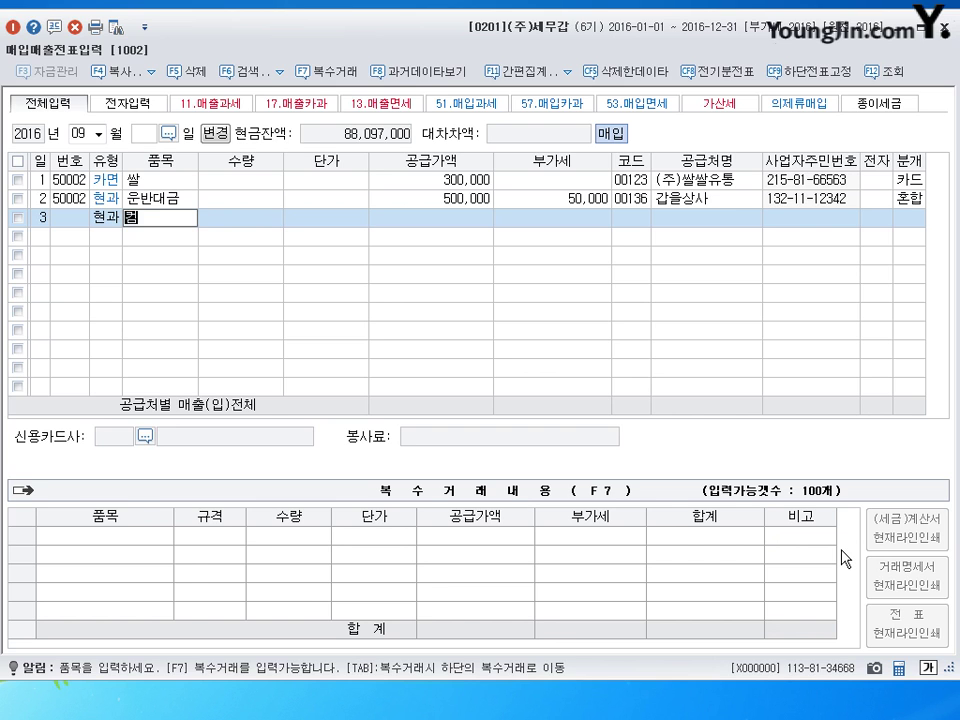
{"action": "key", "text": "Return"}
{"action": "key", "text": "Return"}
{"action": "key", "text": "Return"}
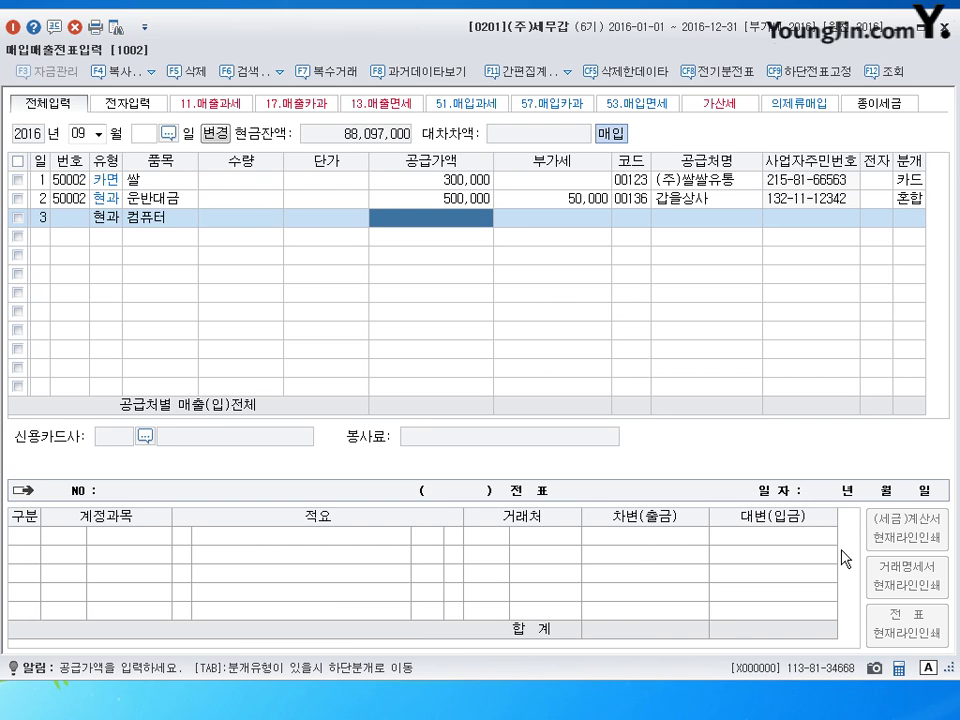
{"action": "type", "text": "2200000"}
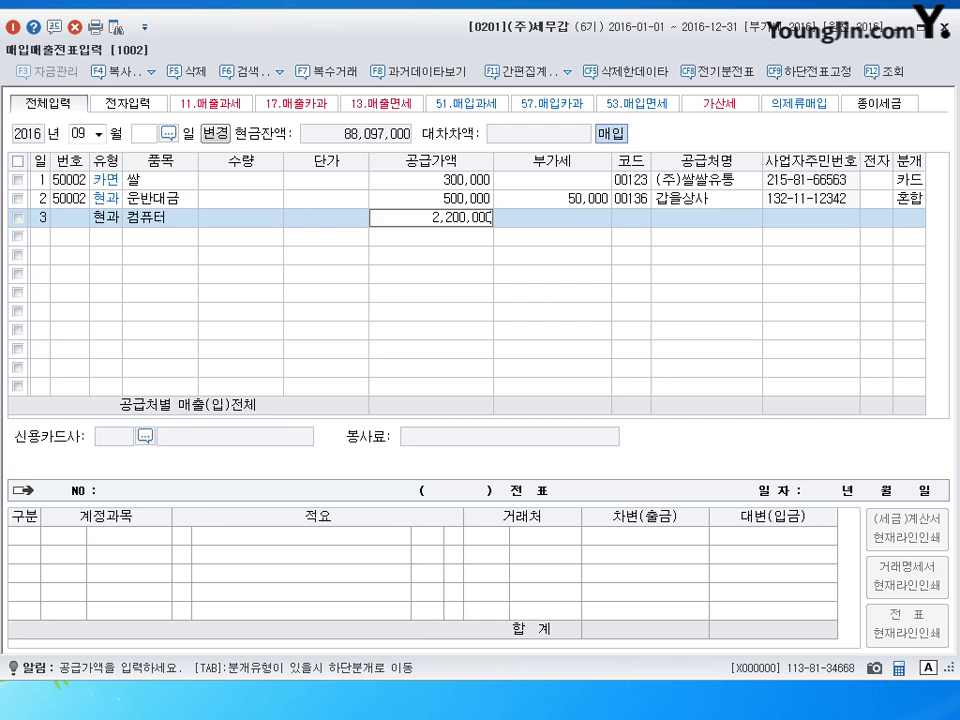
{"action": "key", "text": "Return"}
{"action": "key", "text": "Return"}
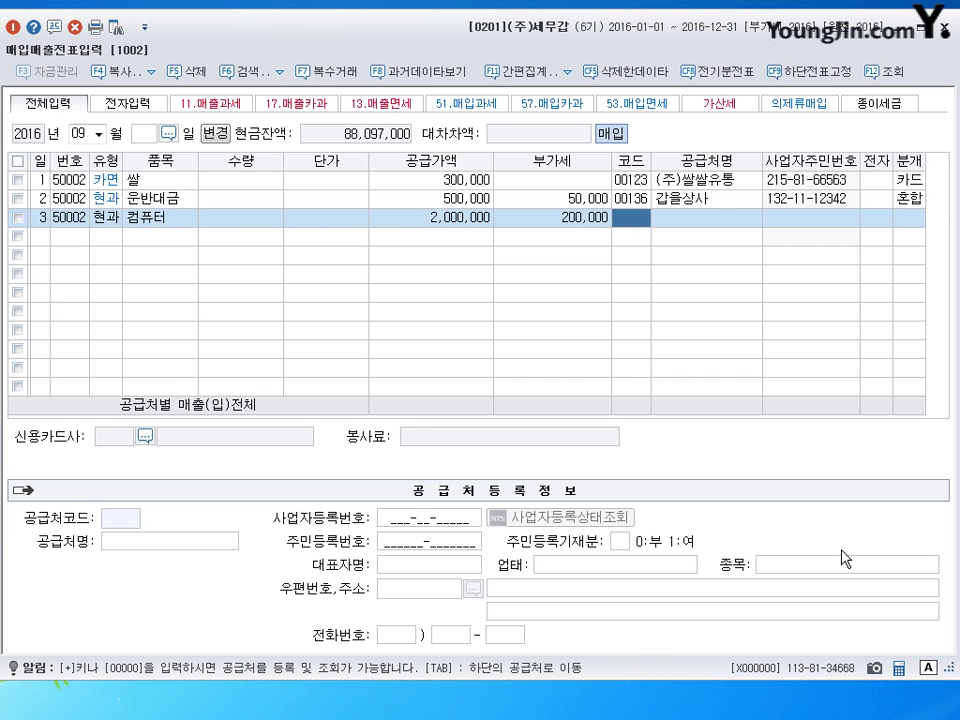
- Search suppliers for 삼성 and set the 컴퓨터 purchase's supplier to (주)삼성컴퓨터
{"action": "type", "text": "삼성"}
{"action": "key", "text": "Return"}
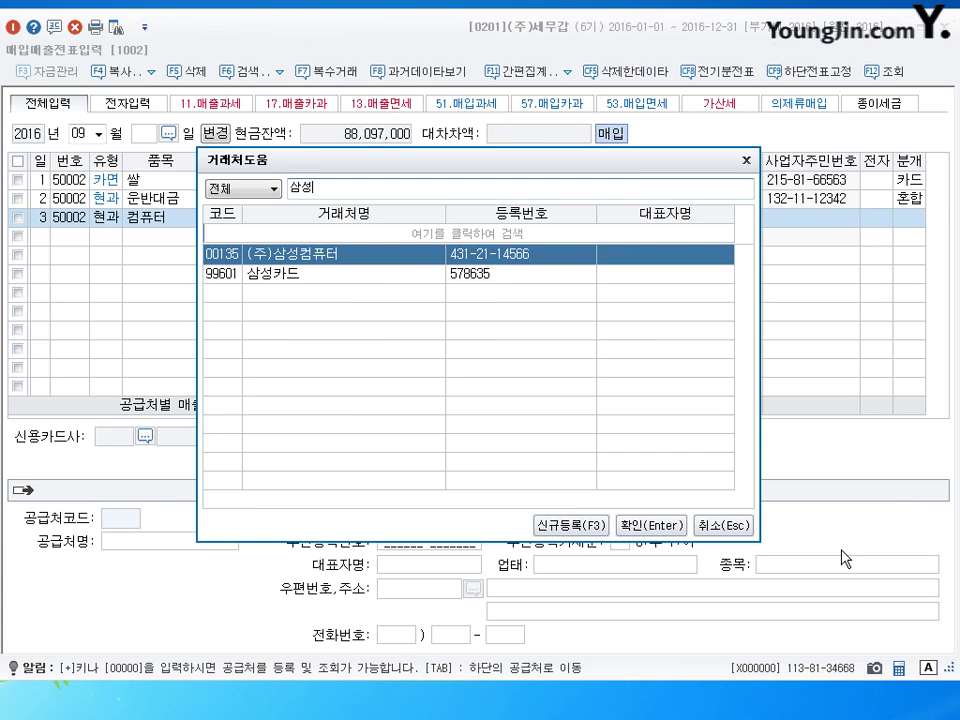
{"action": "key", "text": "Return"}
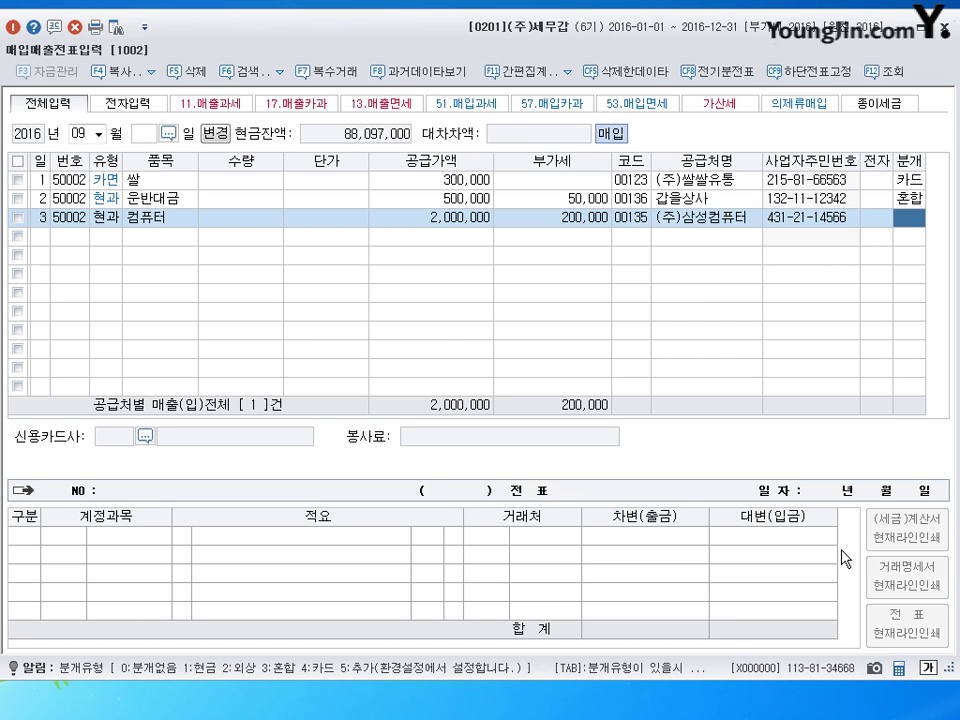
- Set the 컴퓨터 purchase's journal type to 현금, change its 원재료 debit account to 0212 비품, and finish the voucher
{"action": "type", "text": "1"}
{"action": "key", "text": "Return"}
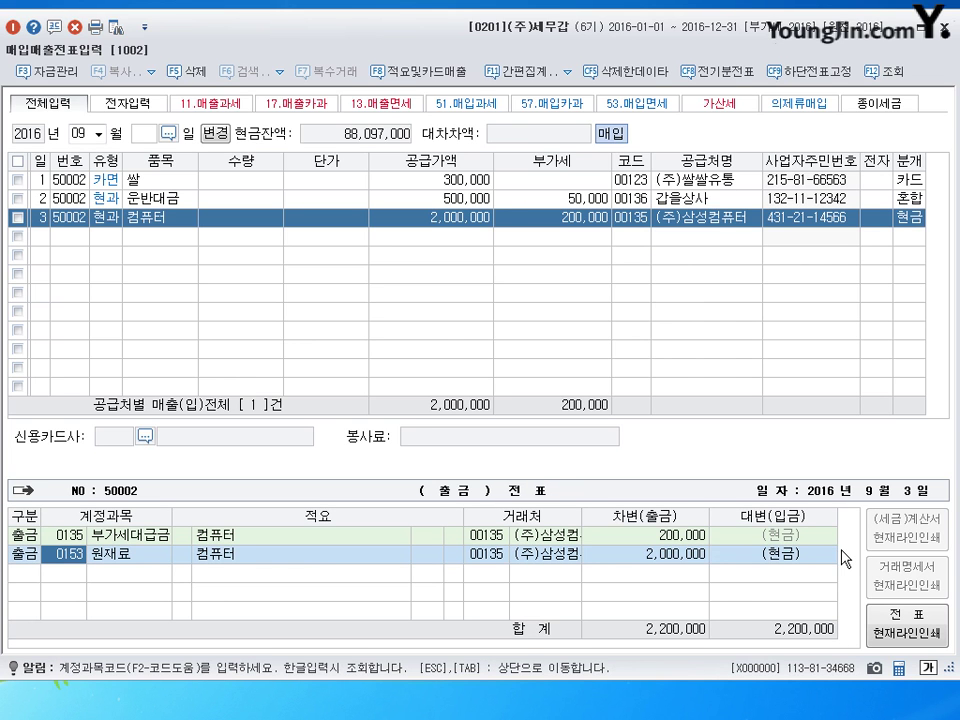
{"action": "type", "text": "0212"}
{"action": "key", "text": "Return"}
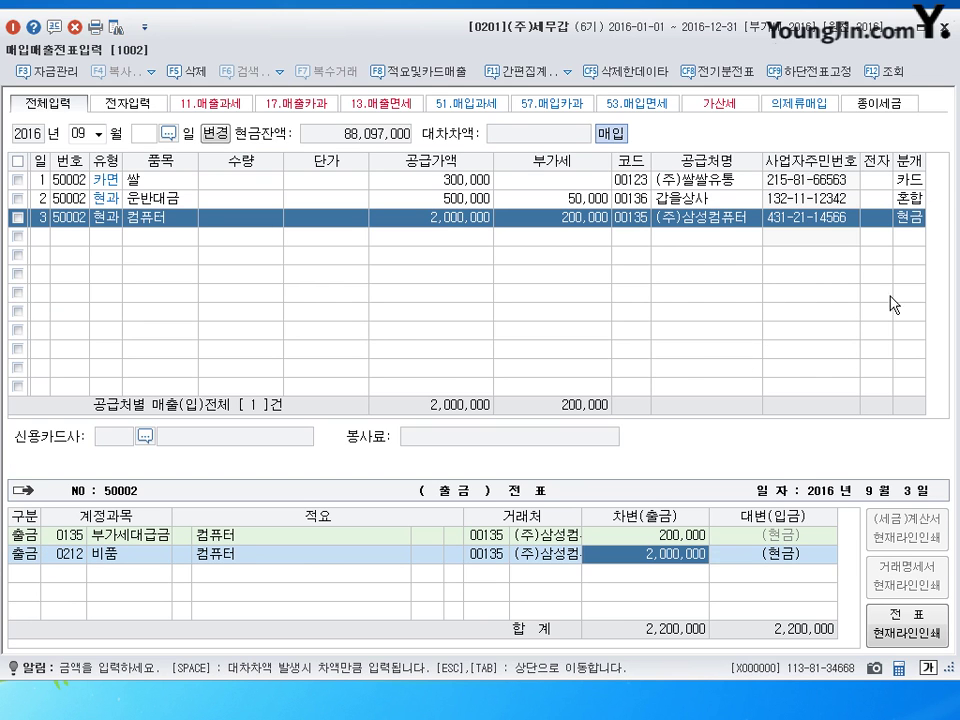
{"action": "key", "text": "Return"}
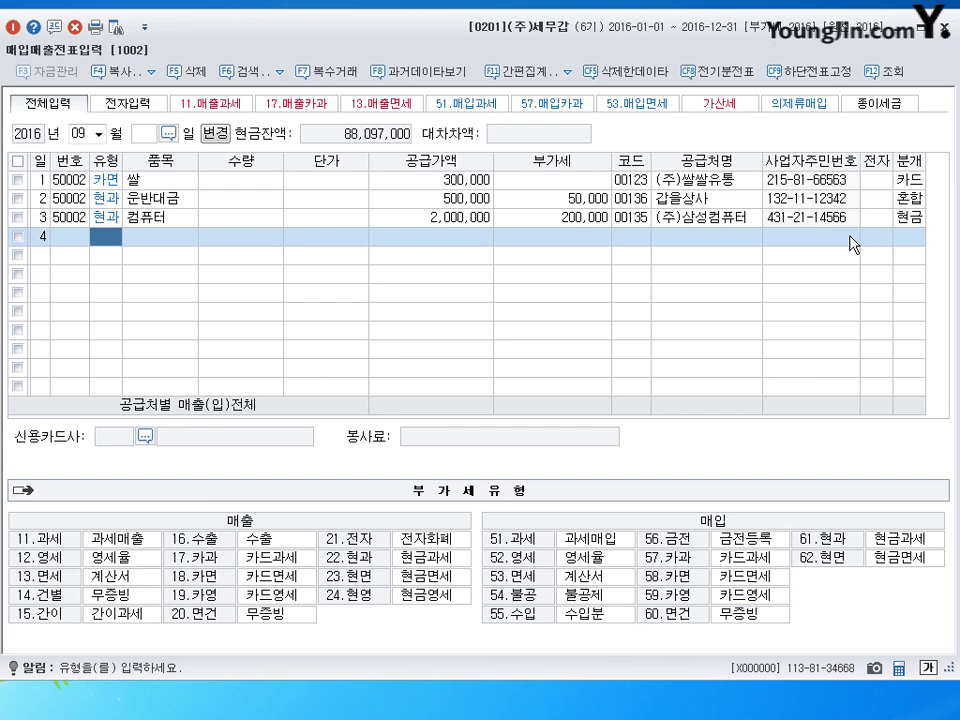
- Enter the day 4 purchase as VAT type 61 (현과) for 중개수수료 with the VAT-inclusive amount 550,000
{"action": "type", "text": "61"}
{"action": "key", "text": "Return"}
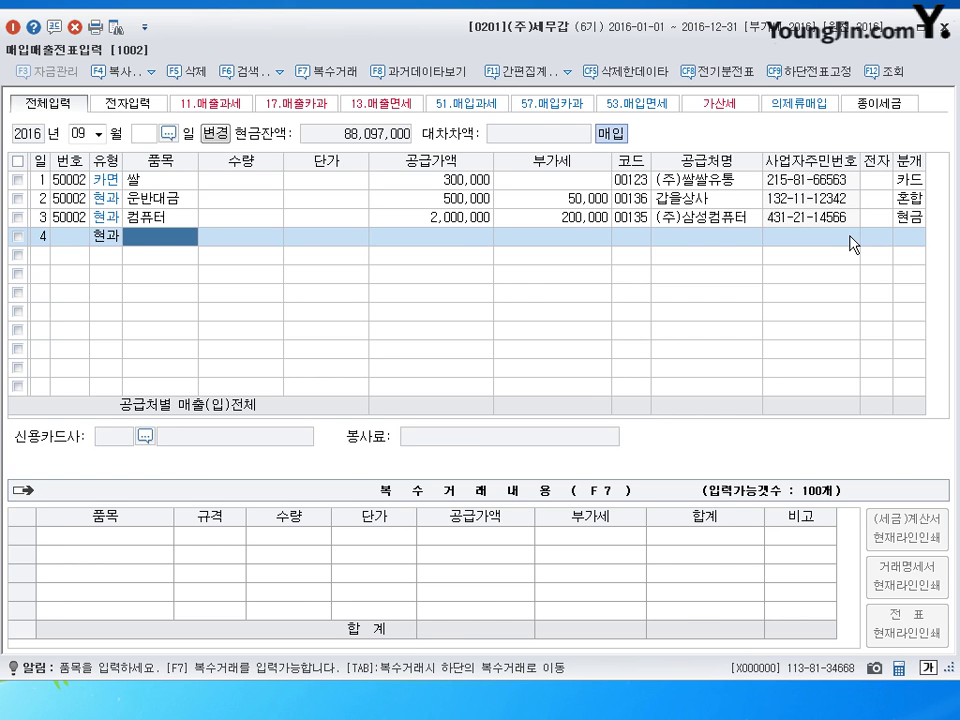
{"action": "type", "text": "중개수수료"}
{"action": "key", "text": "Return"}
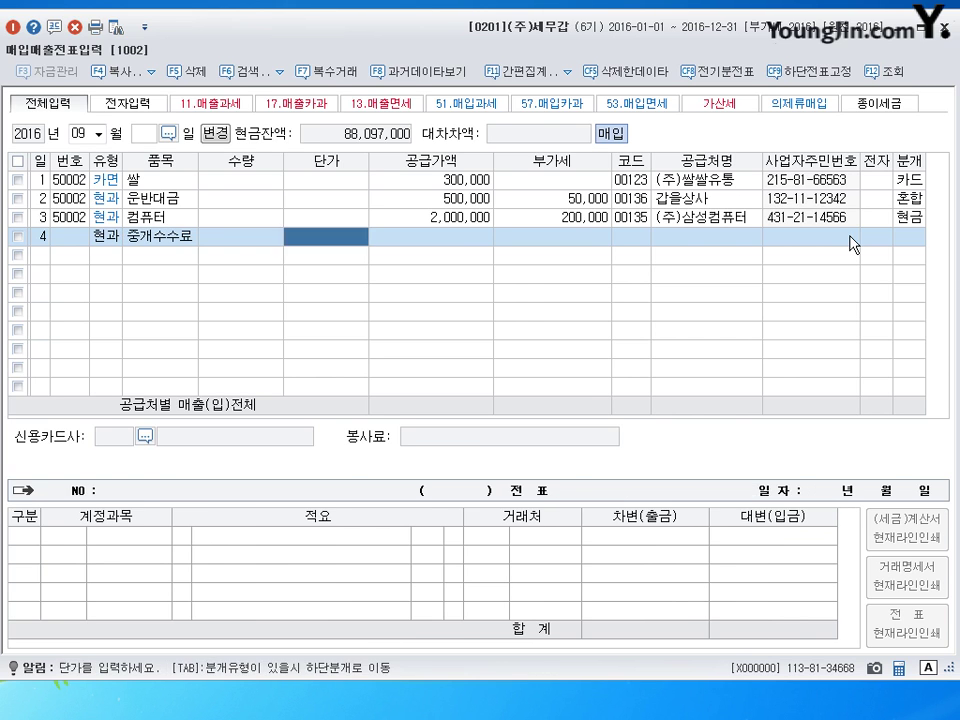
{"action": "key", "text": "Return"}
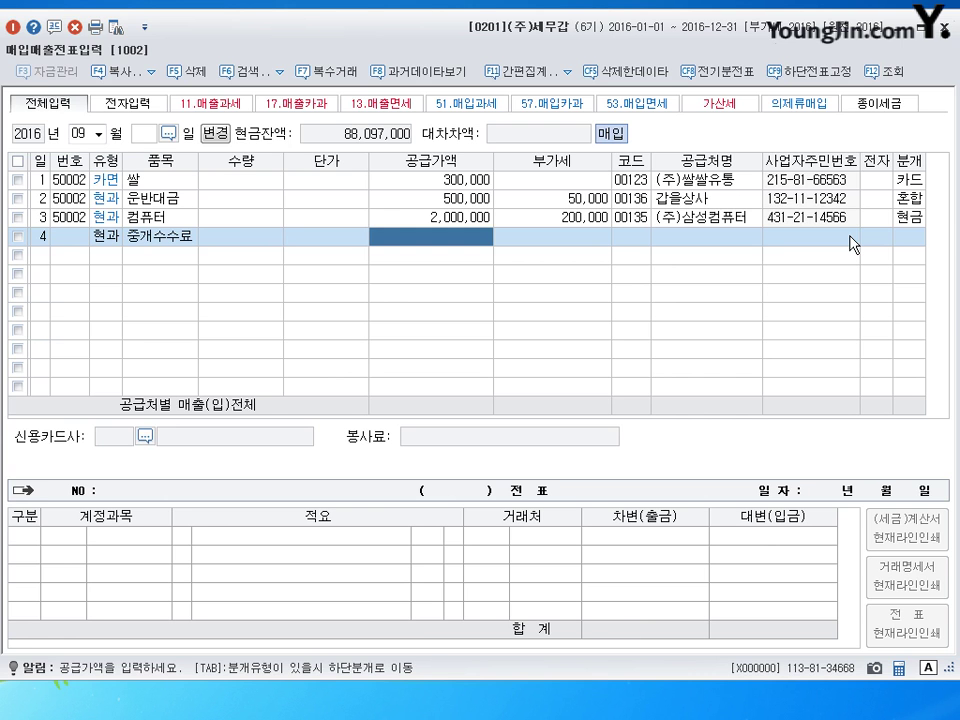
{"action": "type", "text": "500000"}
{"action": "key", "text": "Return"}
{"action": "key", "text": "Return"}
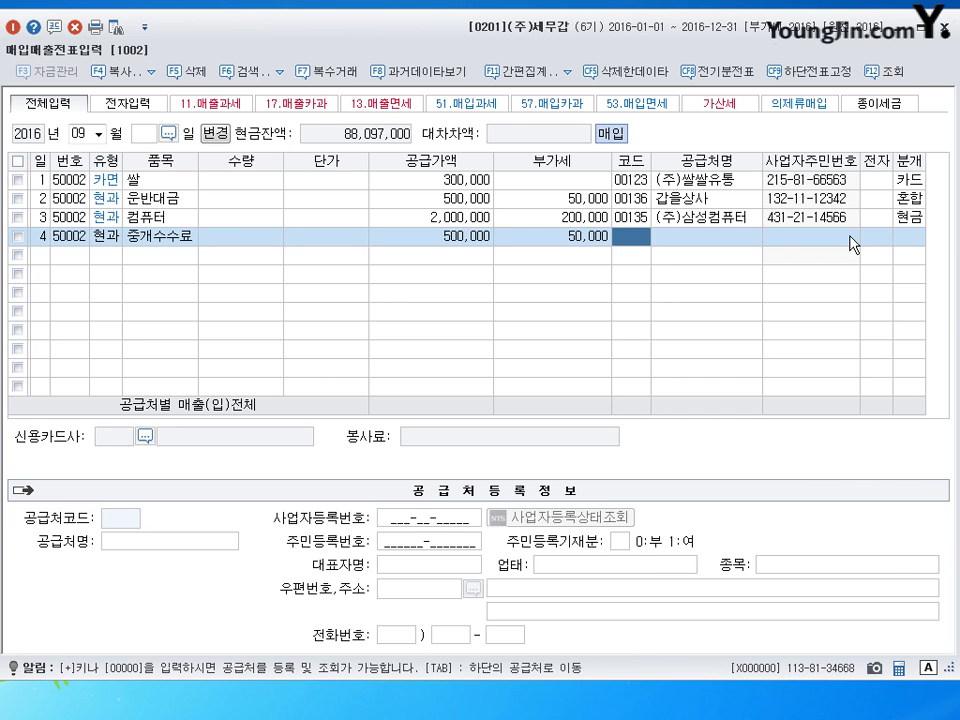
- Set the 중개수수료 purchase's supplier to 서현상사(주) and its journal type to 혼합
{"action": "type", "text": "서현"}
{"action": "key", "text": "Return"}
{"action": "key", "text": "Return"}
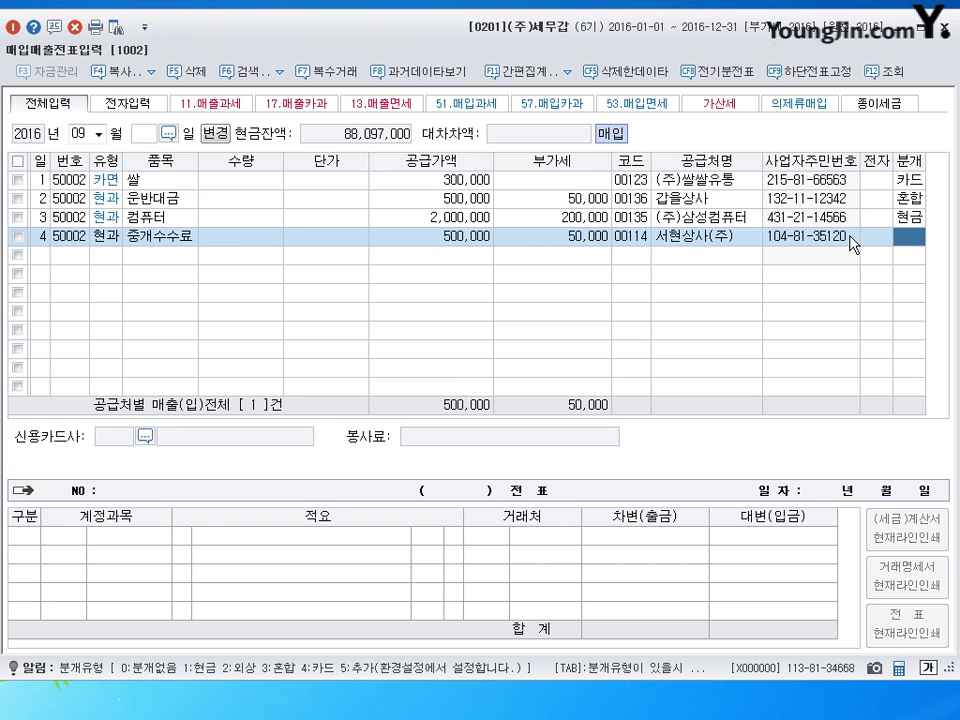
{"action": "type", "text": "3"}
{"action": "key", "text": "Return"}
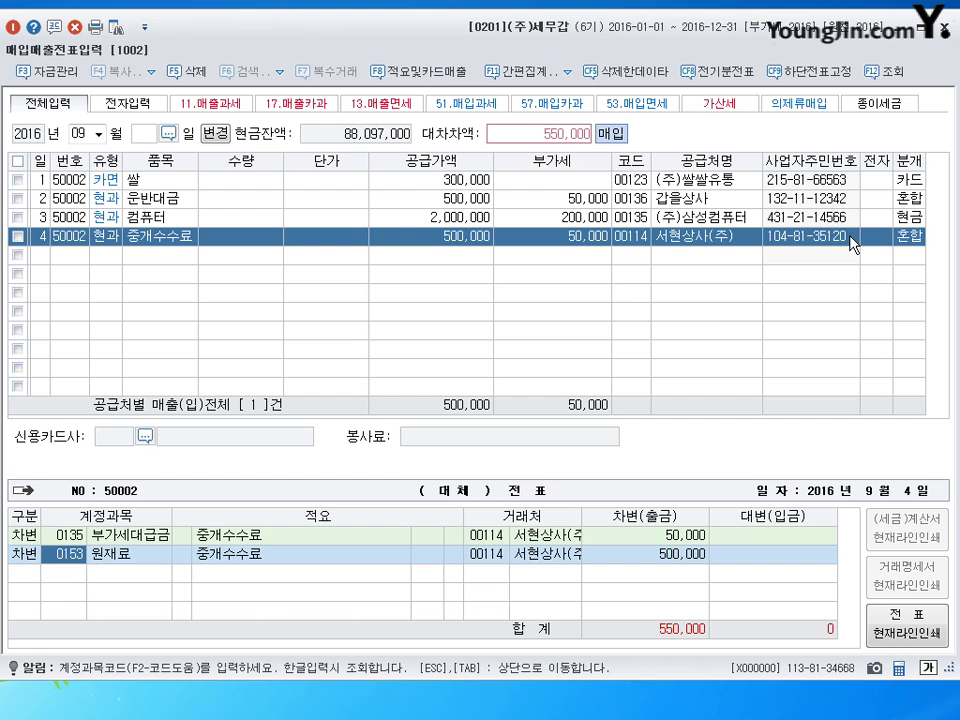
- Change the 중개수수료 entry's 원재료 debit to 0831 수수료비용, add a 0103 보통예금 credit of 550,000, and finish the voucher
{"action": "type", "text": "831"}
{"action": "key", "text": "Return"}
{"action": "key", "text": "Return"}
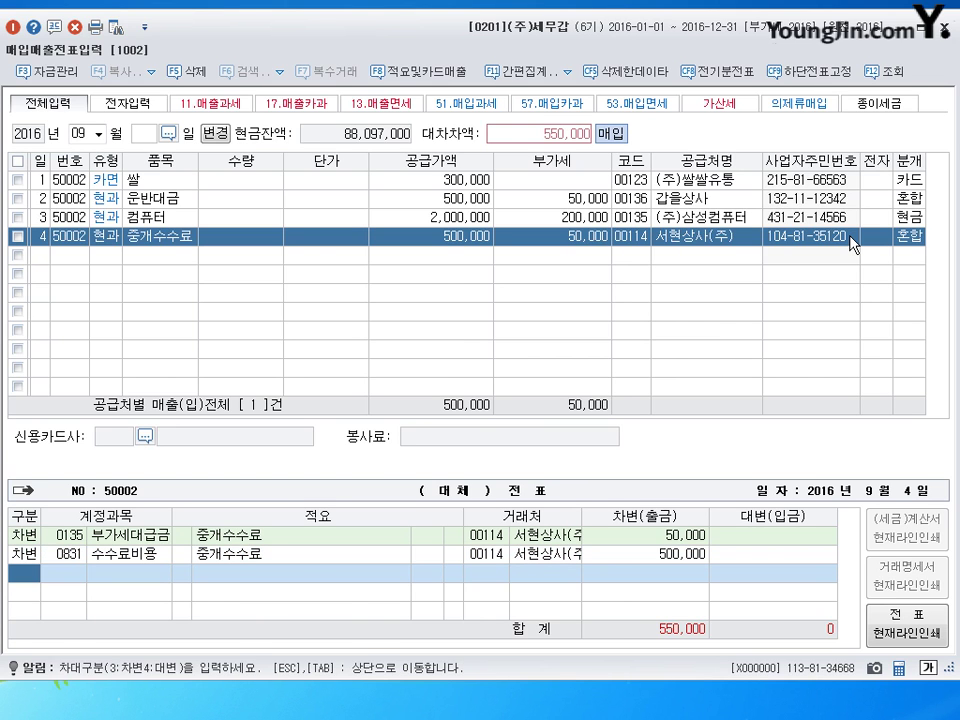
{"action": "type", "text": "4"}
{"action": "key", "text": "Return"}
{"action": "type", "text": "10"}
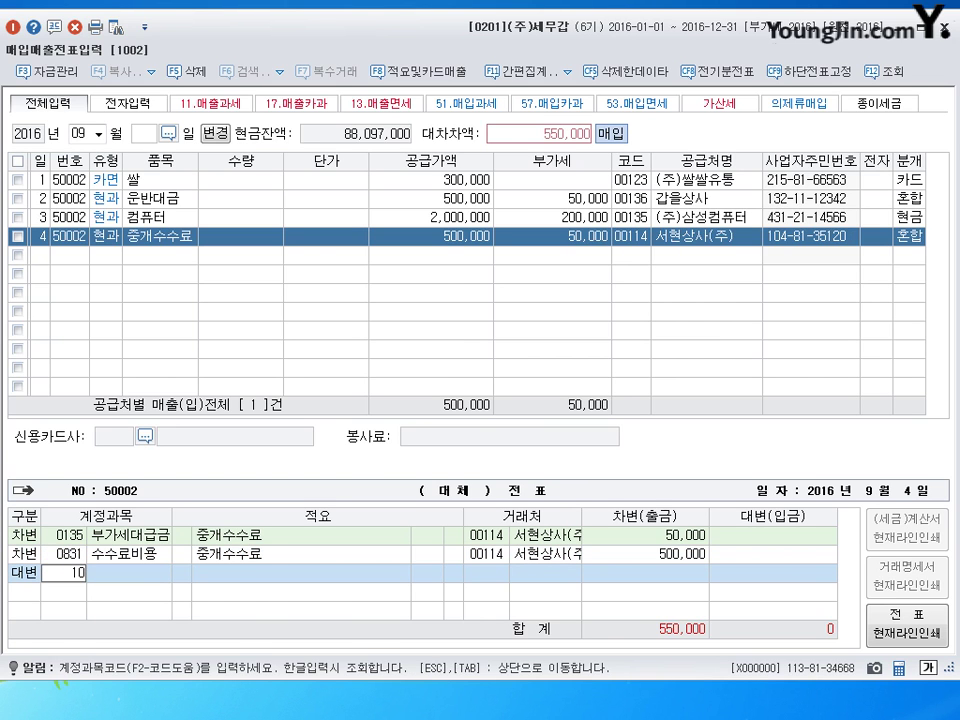
{"action": "type", "text": "3"}
{"action": "key", "text": "Return"}
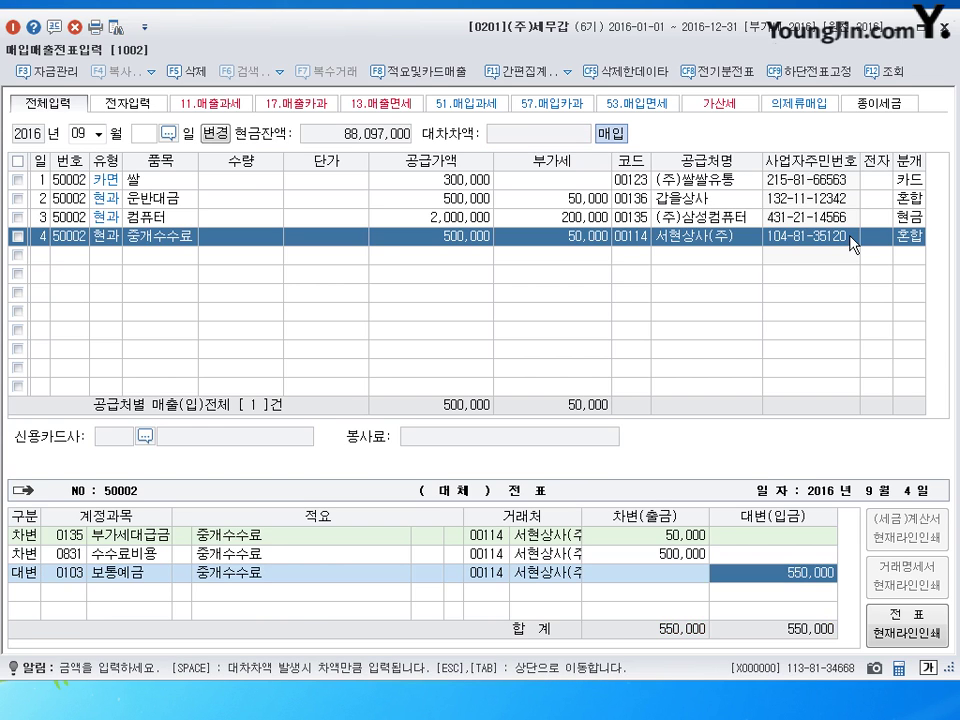
{"action": "key", "text": "Return"}
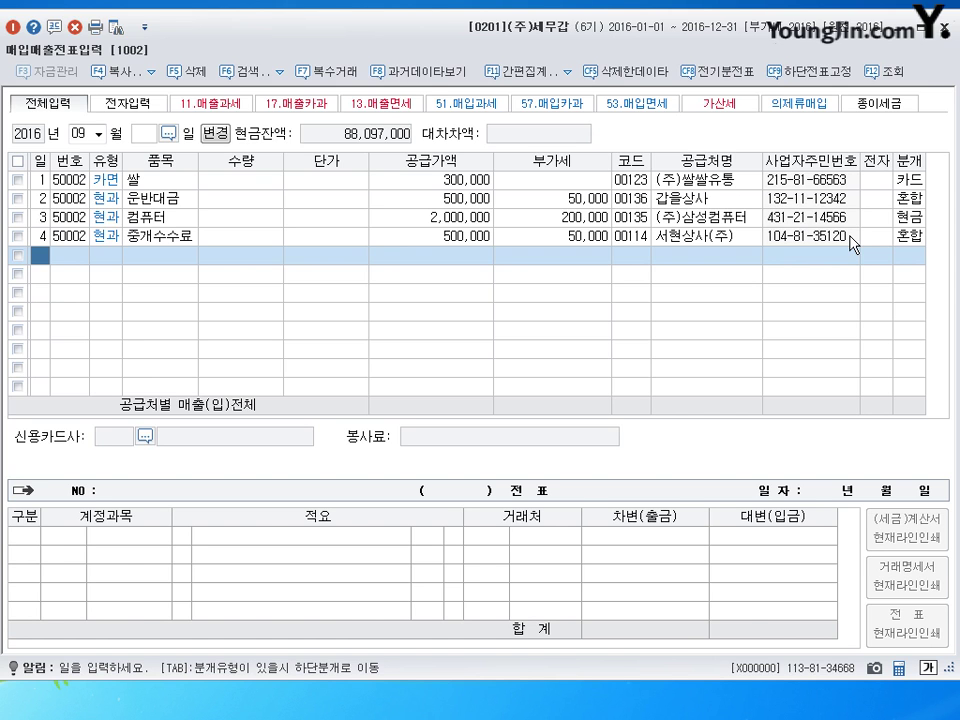
- Add a day 5 purchase of VAT type 62 (현면) for 신문구독료 with a supply amount of 50,000
{"action": "type", "text": "5"}
{"action": "key", "text": "Return"}
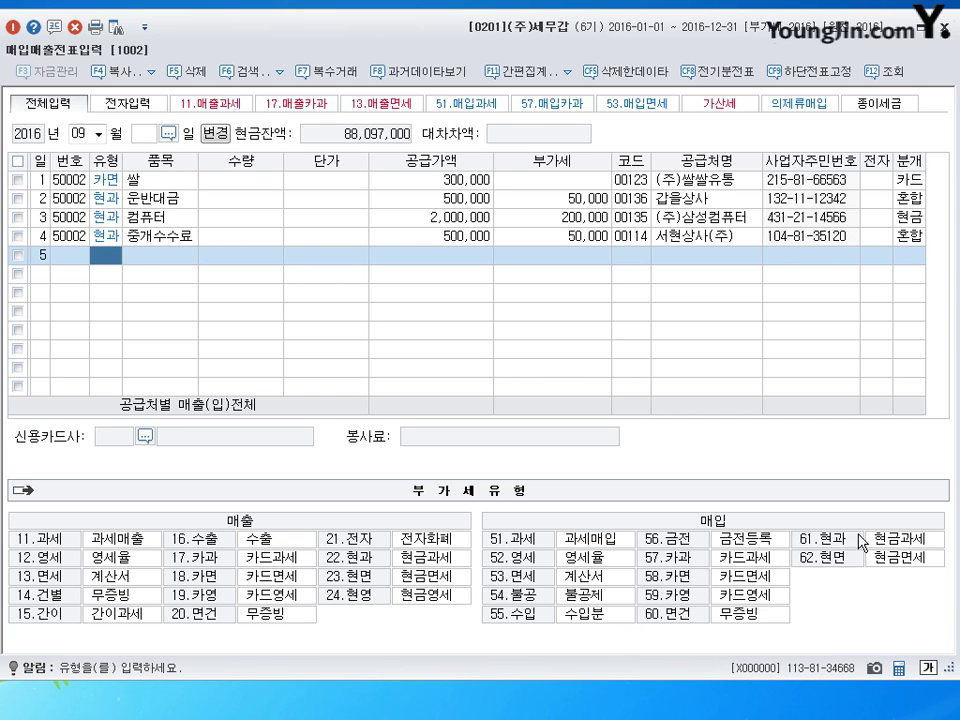
{"action": "type", "text": "62"}
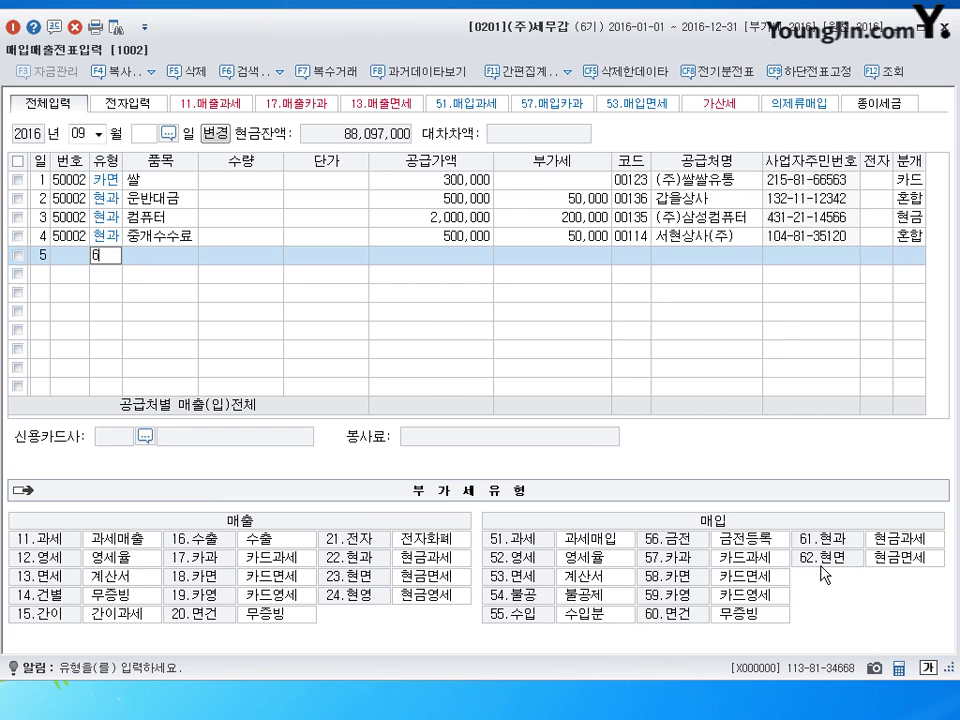
{"action": "key", "text": "Return"}
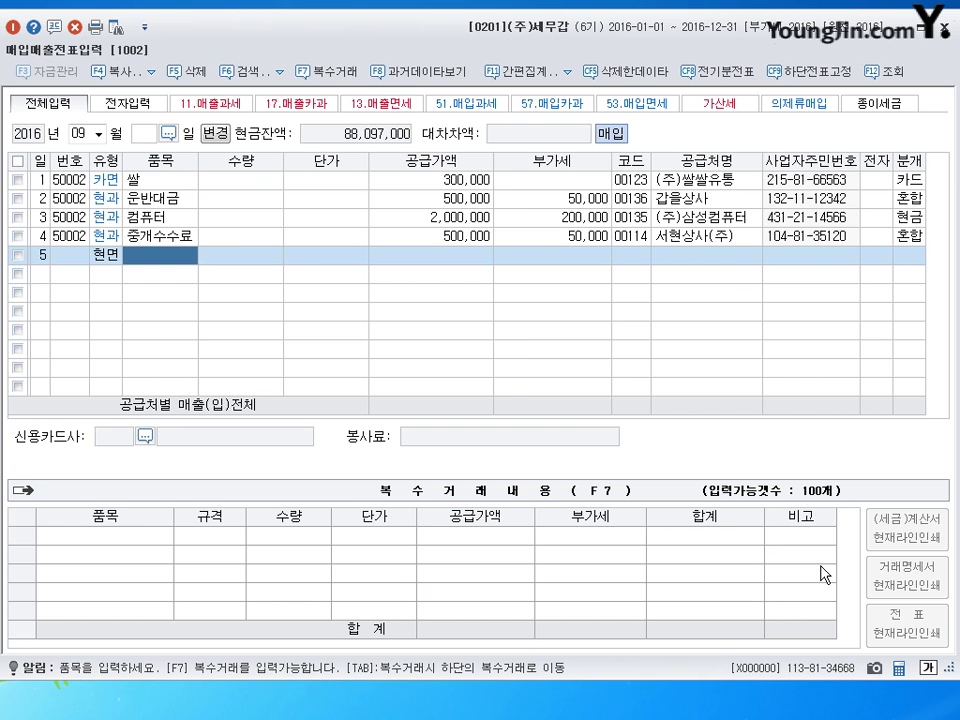
{"action": "type", "text": "신문구독료"}
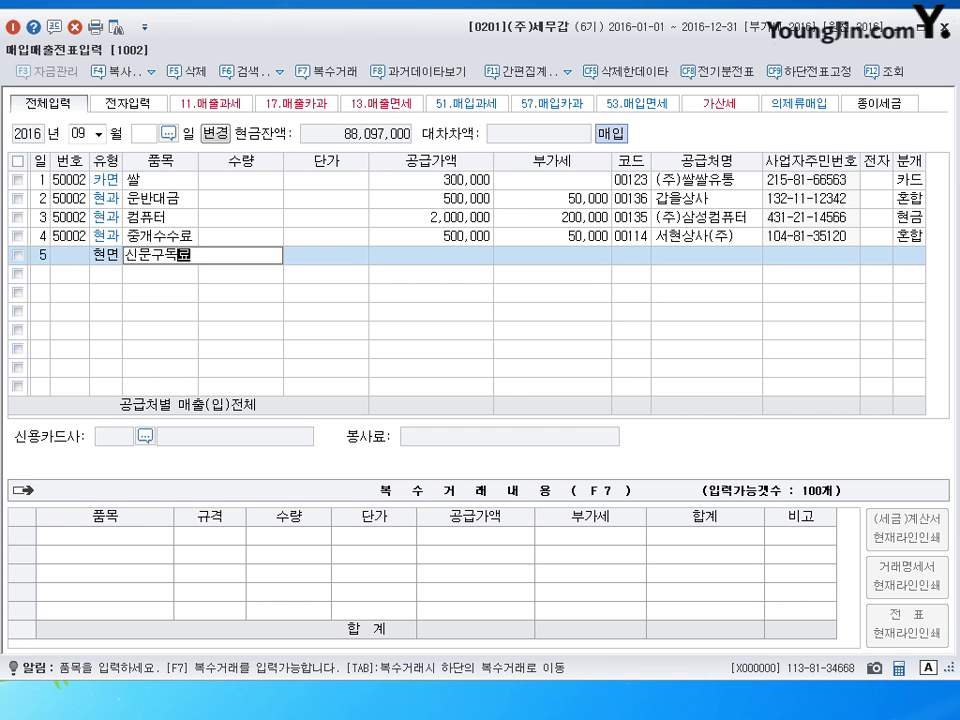
{"action": "key", "text": "Return"}
{"action": "key", "text": "Return"}
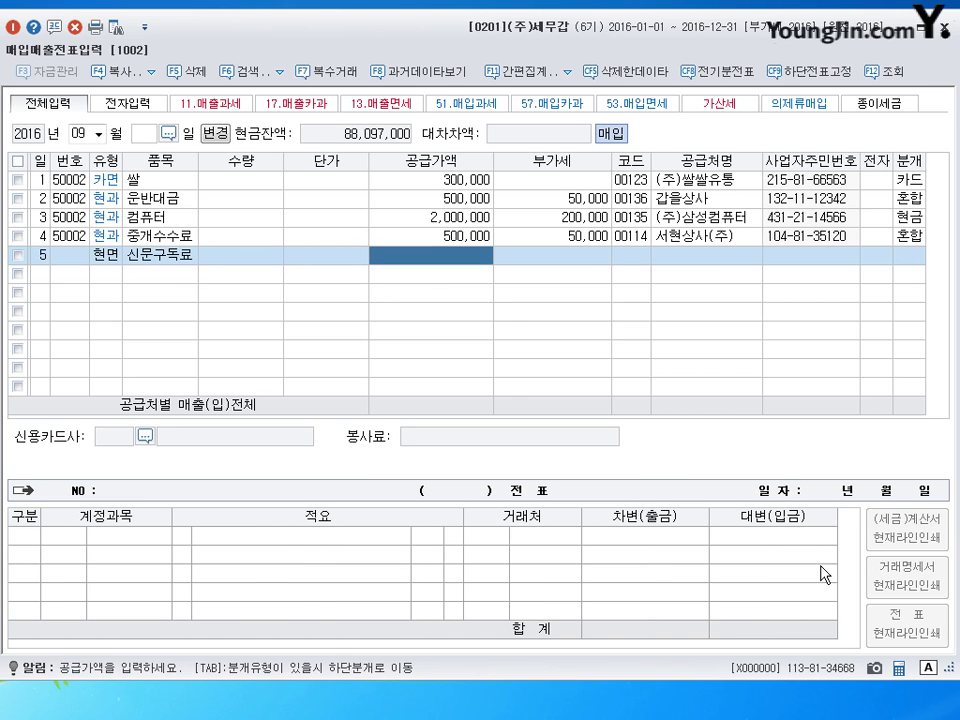
{"action": "type", "text": "500000"}
{"action": "key", "text": "Return"}
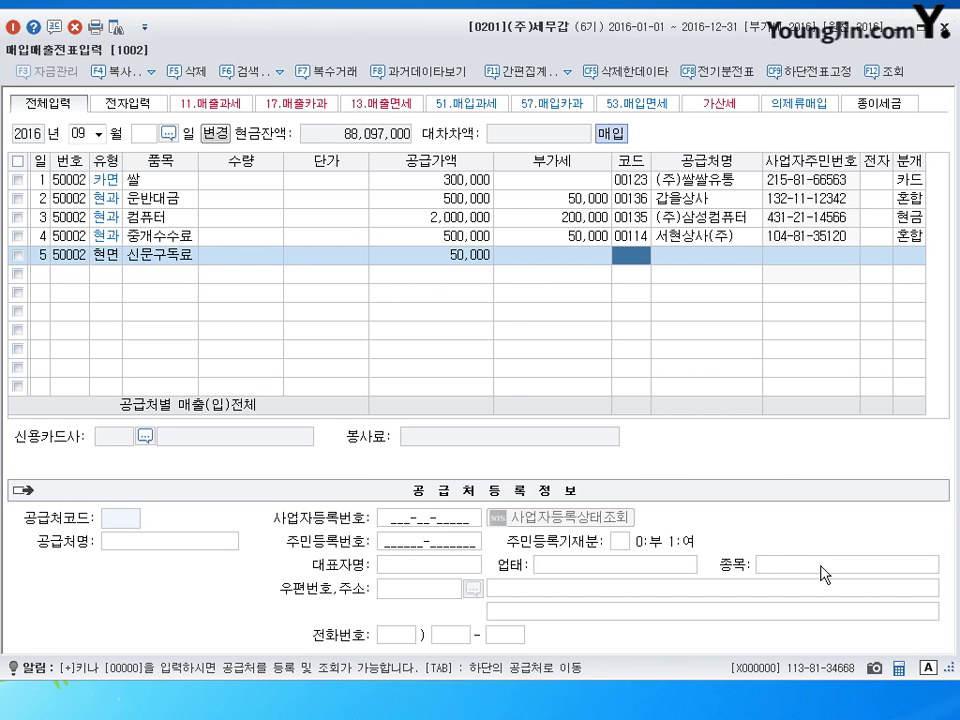
- Look up and assign 진자신문 as the supplier of the 신문구독료 purchase
{"action": "type", "text": "진자"}
{"action": "key", "text": "Return"}
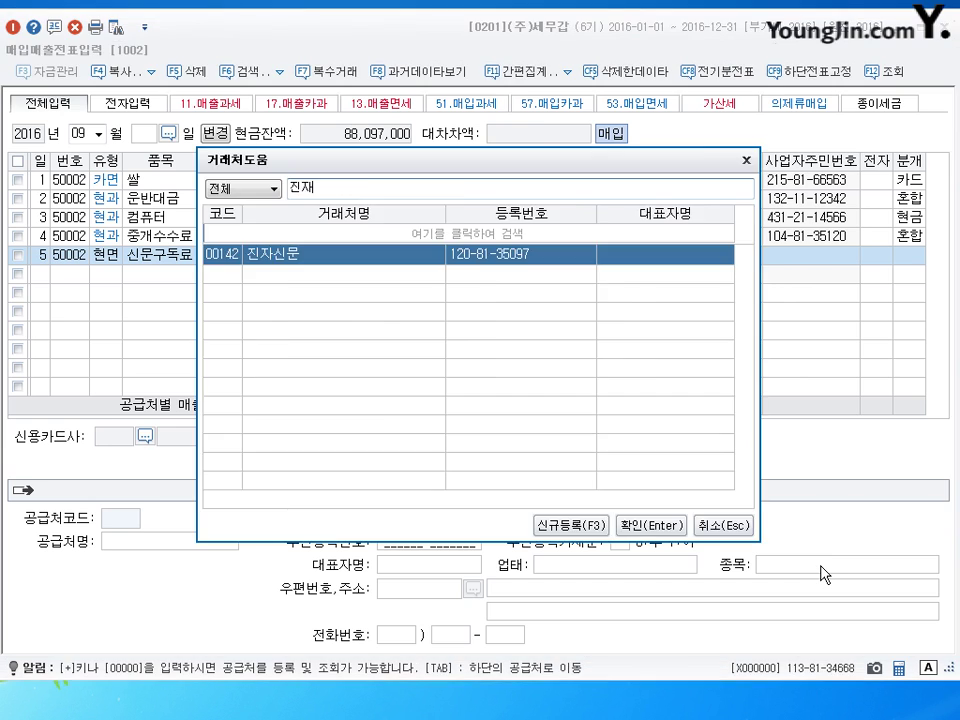
{"action": "key", "text": "Return"}
{"action": "key", "text": "Return"}
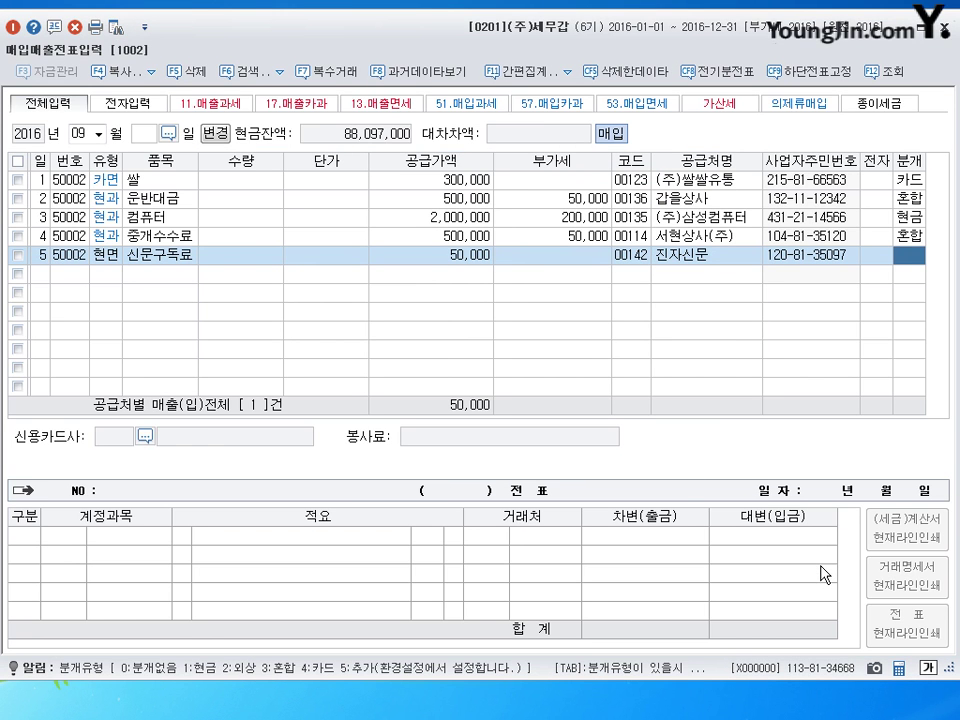
- Set the 신문구독료 purchase's journal type to 현금, change its 원재료 account to 0826 도서인쇄비, and return to the voucher list
{"action": "type", "text": "1"}
{"action": "key", "text": "Return"}
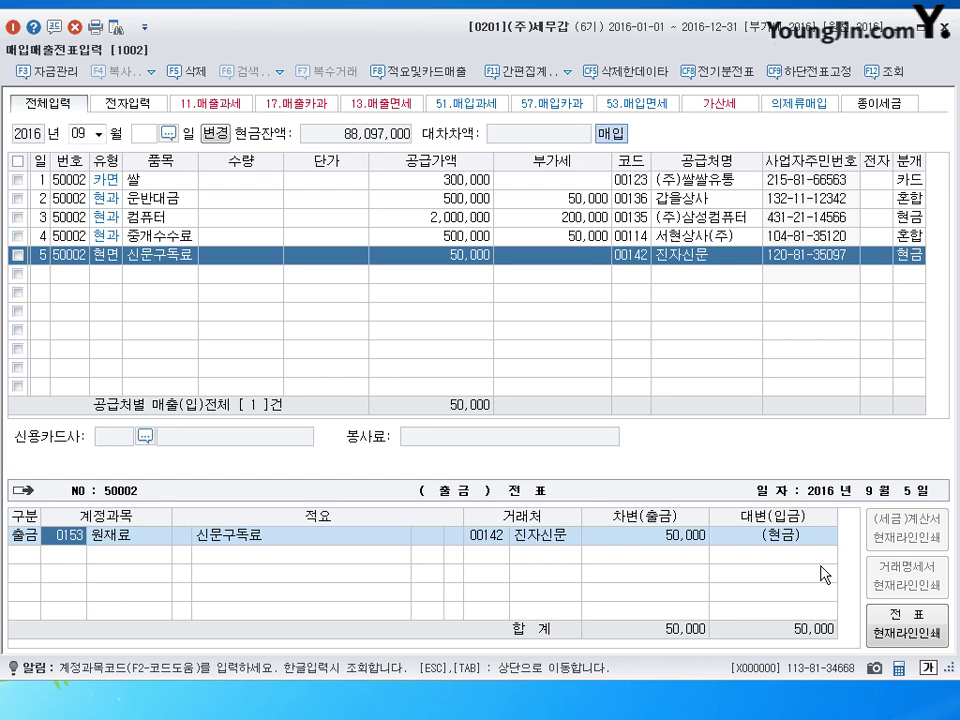
{"action": "type", "text": "82"}
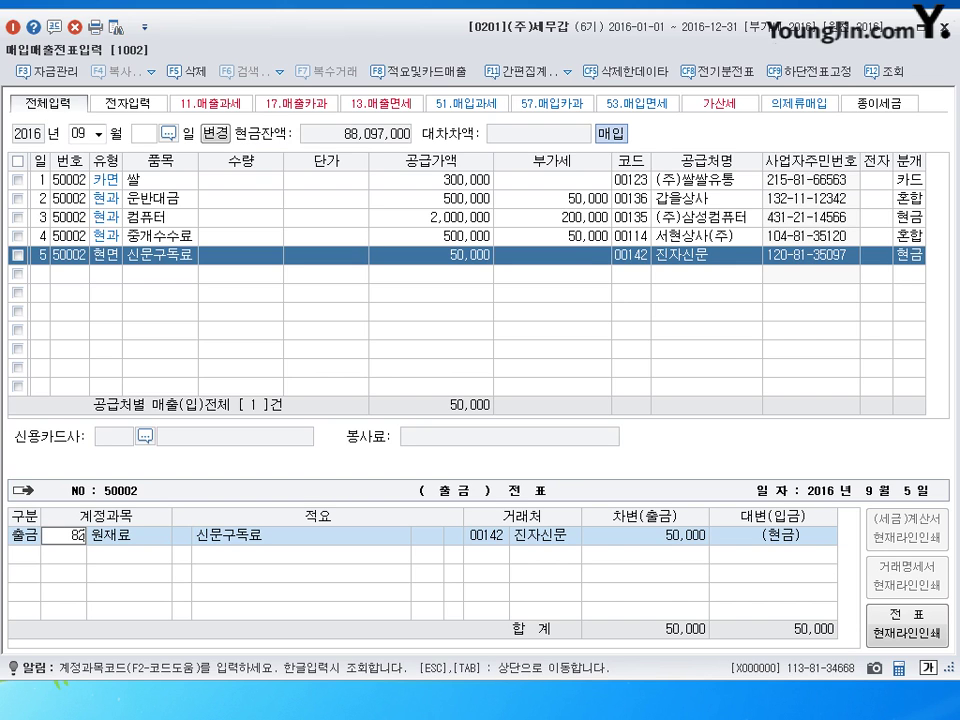
{"action": "type", "text": "6"}
{"action": "key", "text": "Return"}
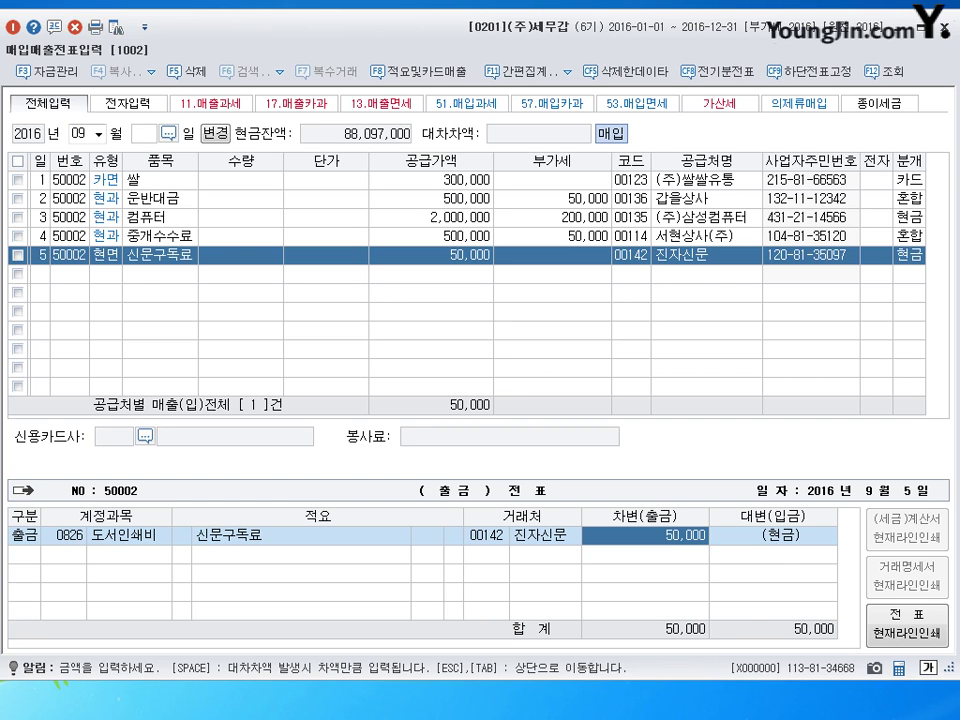
{"action": "key", "text": "Escape"}
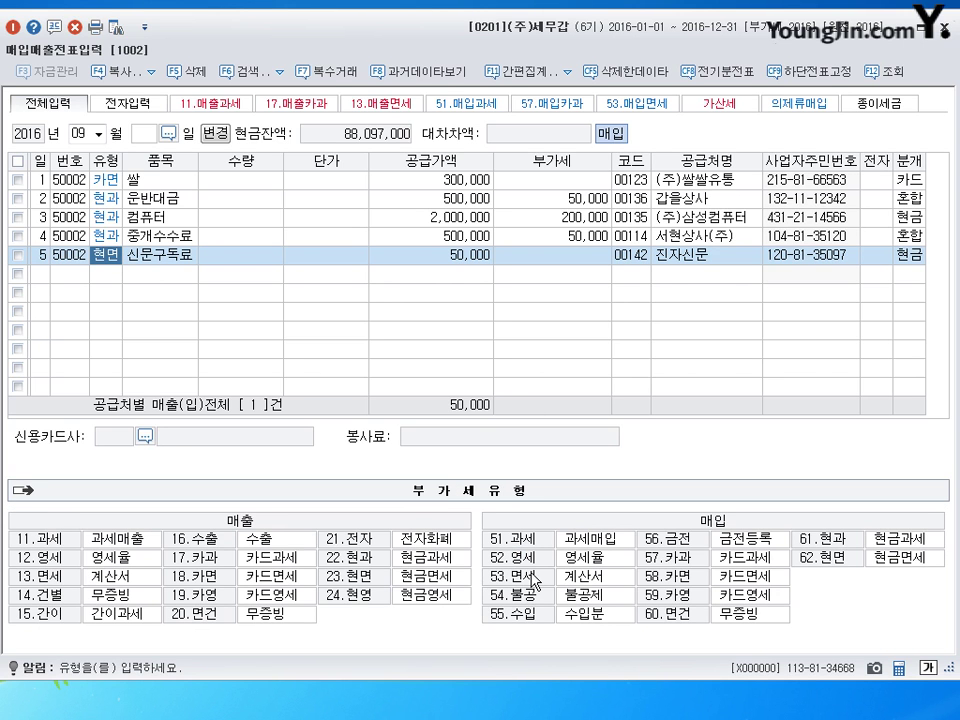